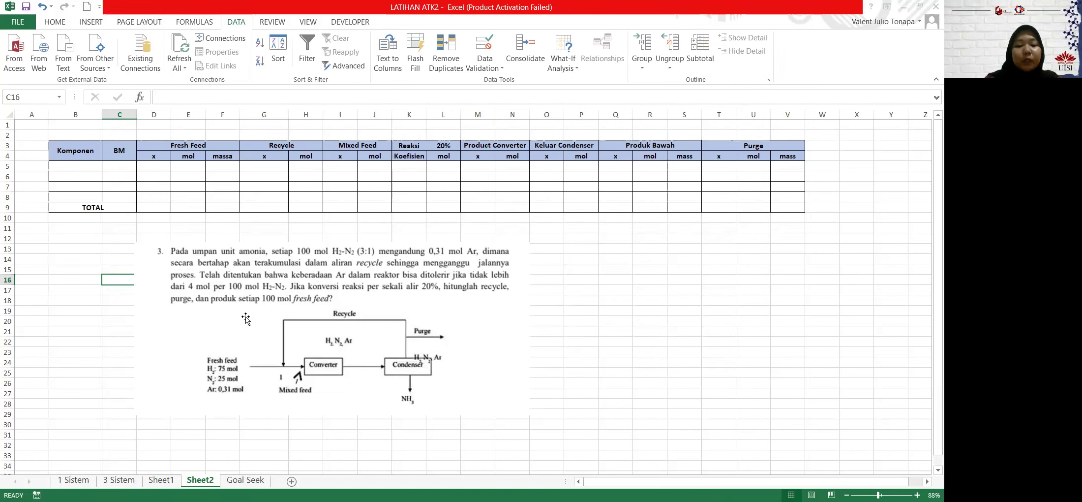
Fill the Komponen column, rows 5 to 8, with H2, N2, Ar and NH3
left_click(79, 169)
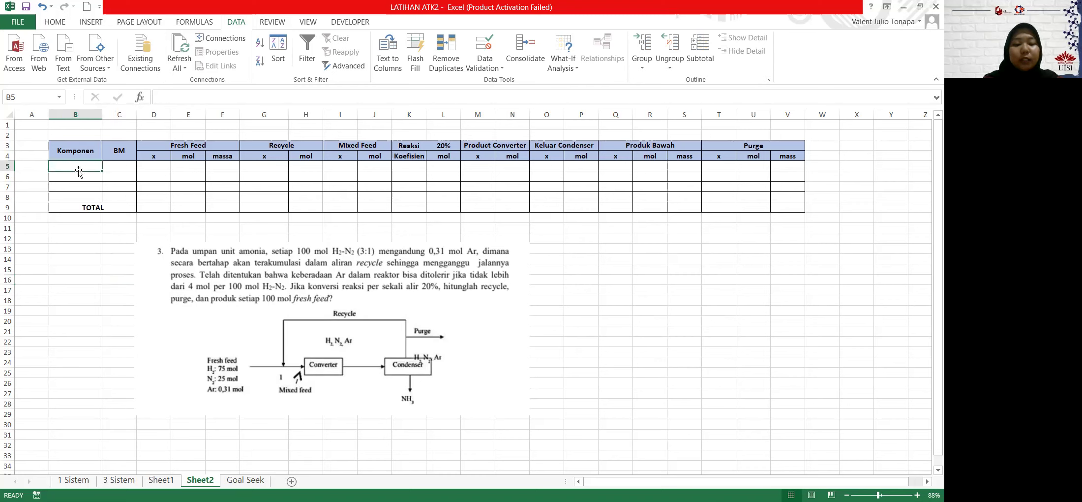
type("H2")
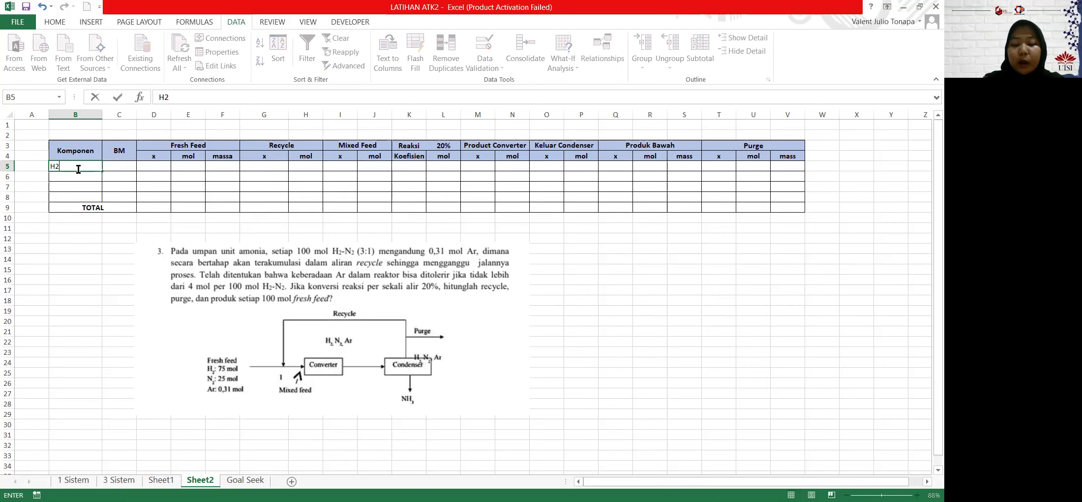
key("Return")
type("N2")
key("Return")
type("Ar")
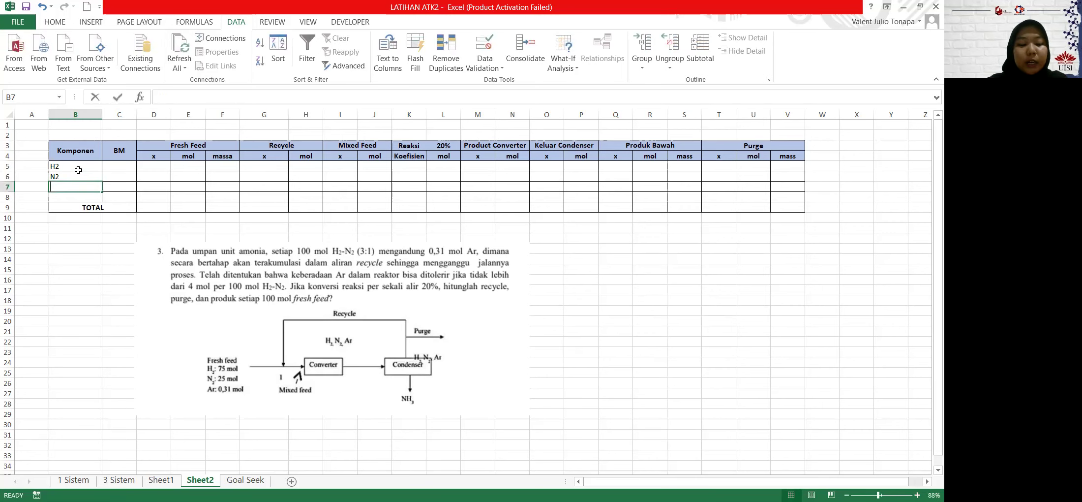
key("Return")
type("NH3")
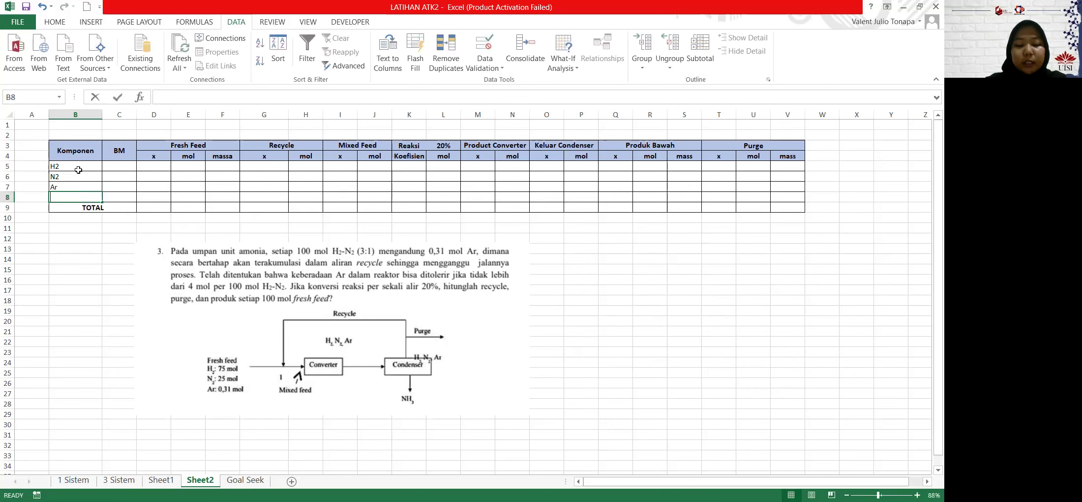
Enter the BM values 2 for H2, 28 for N2, 18 for Ar and 17 for NH3
left_click(121, 168)
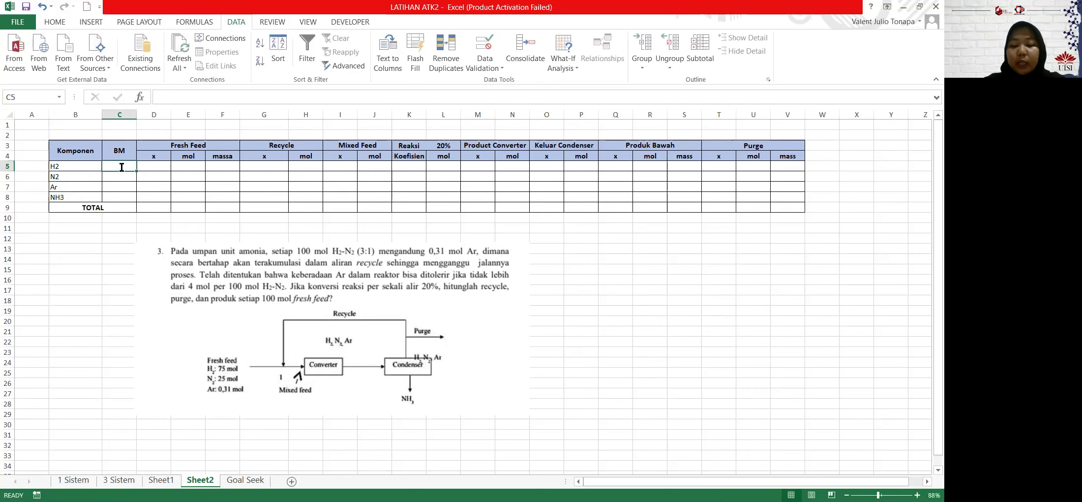
key("Return")
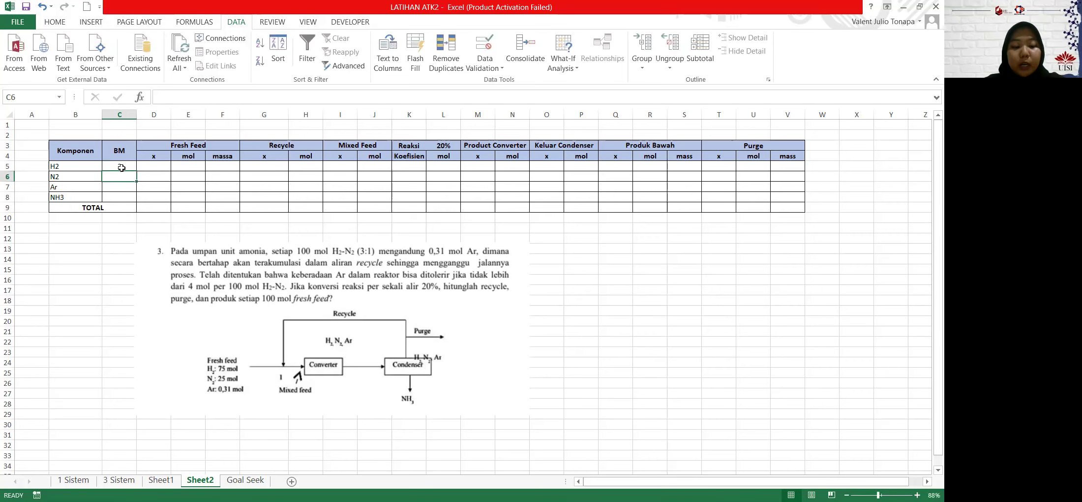
type("28")
key("Return")
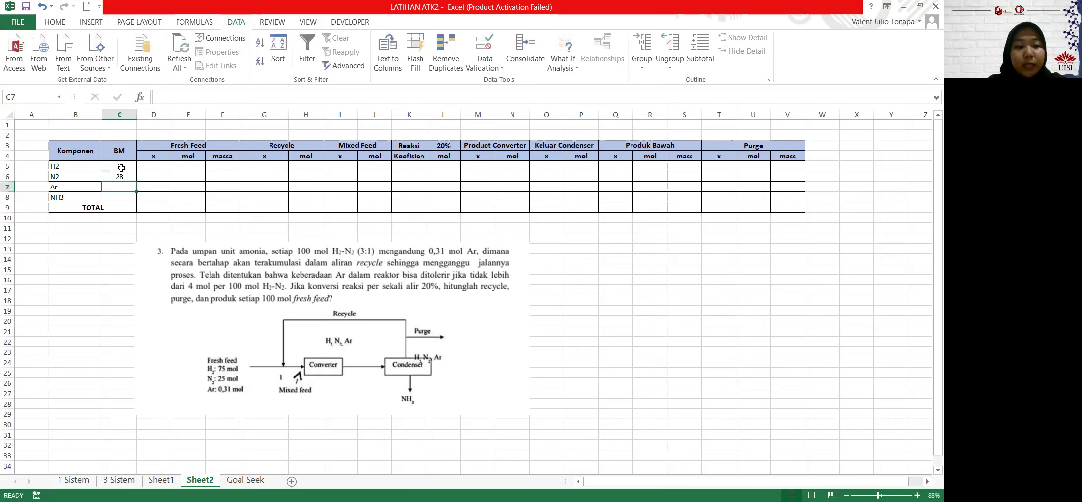
type("18")
key("Return")
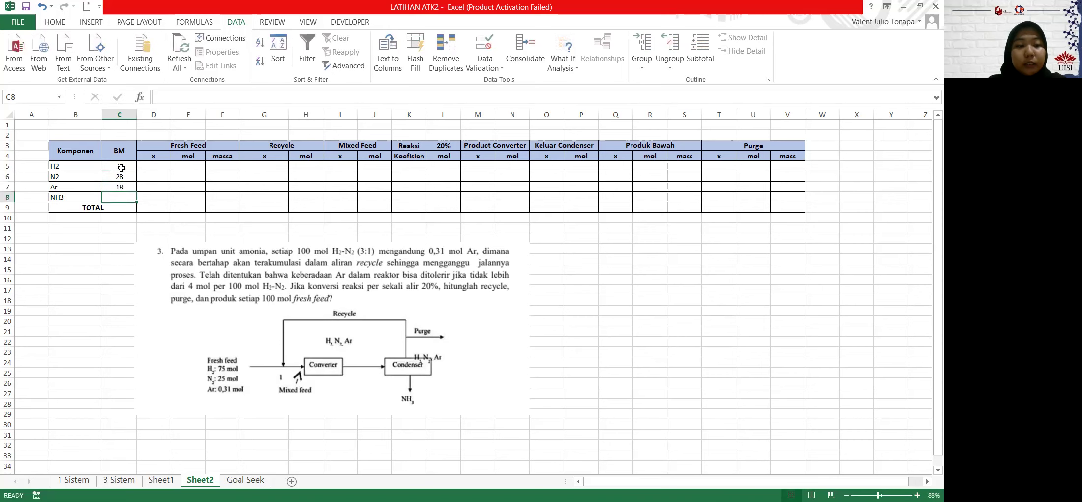
type("17")
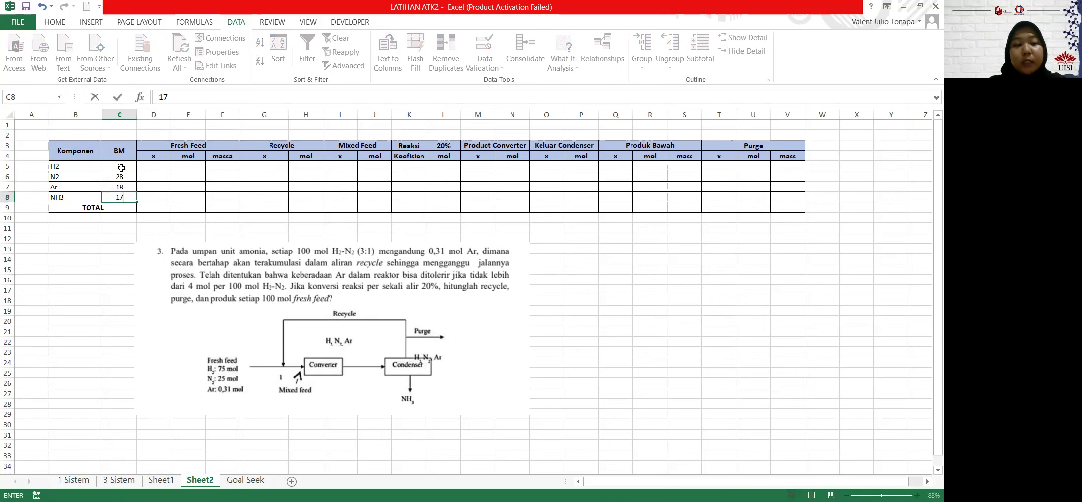
Enter the Fresh Feed mol values 75 for H2, 25 for N2, 0,31 for Ar and 0 for NH3
left_click(191, 166)
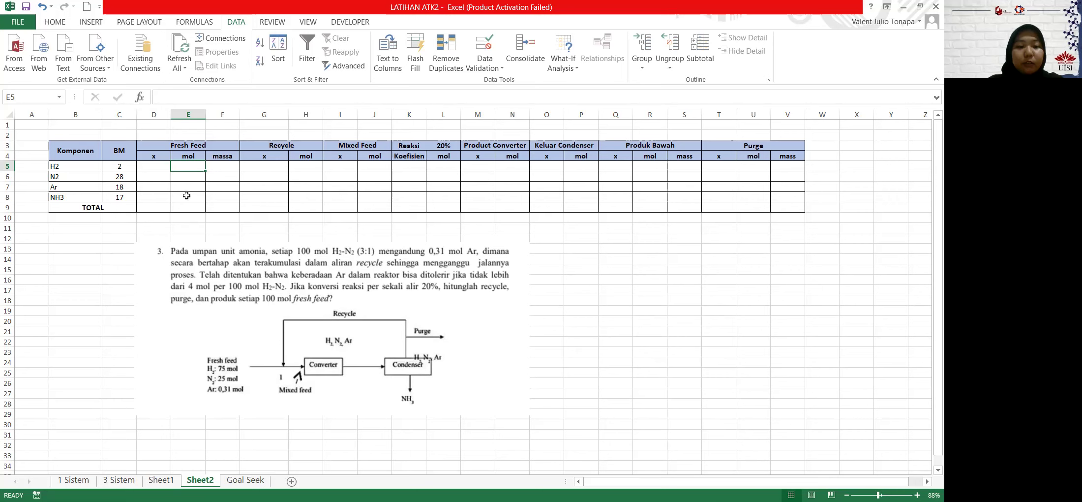
type("75")
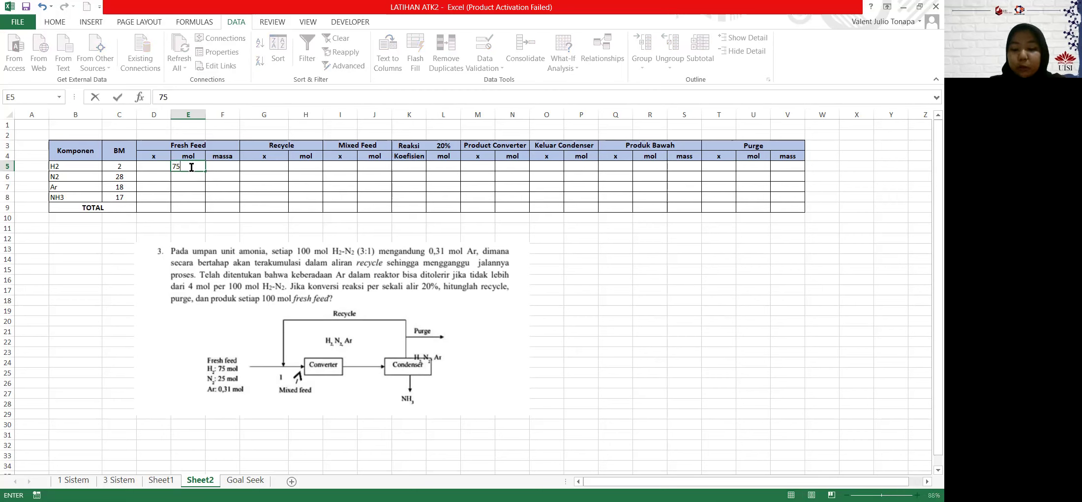
key("Return")
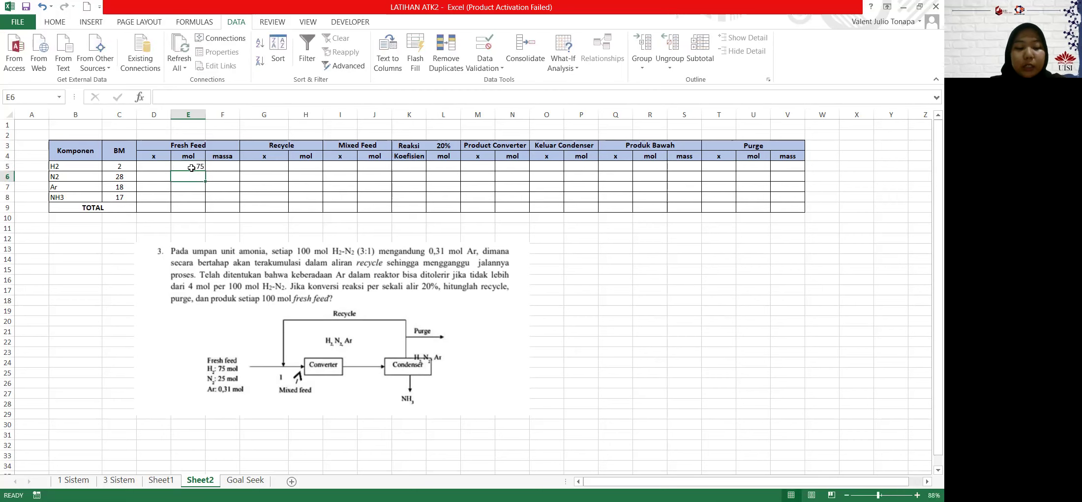
type("25")
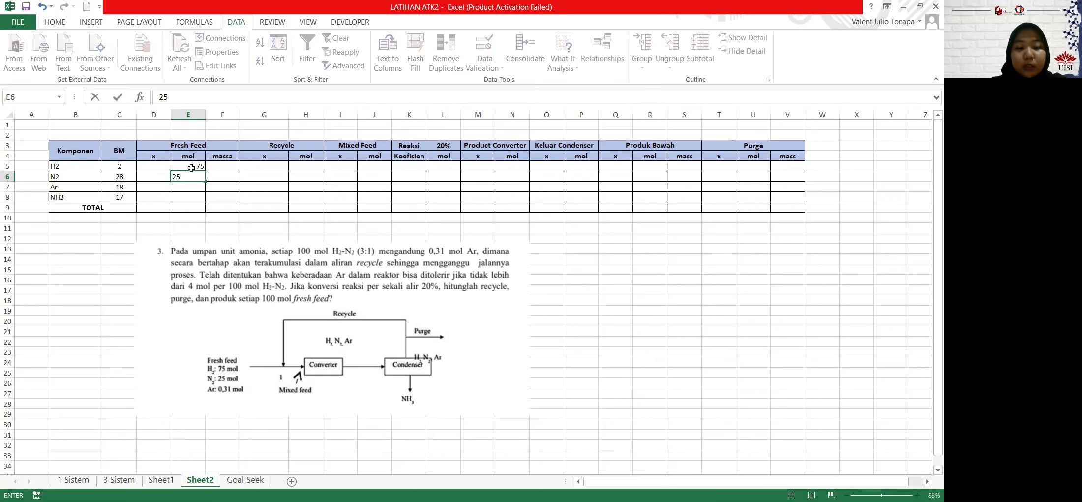
key("Return")
type("0,31")
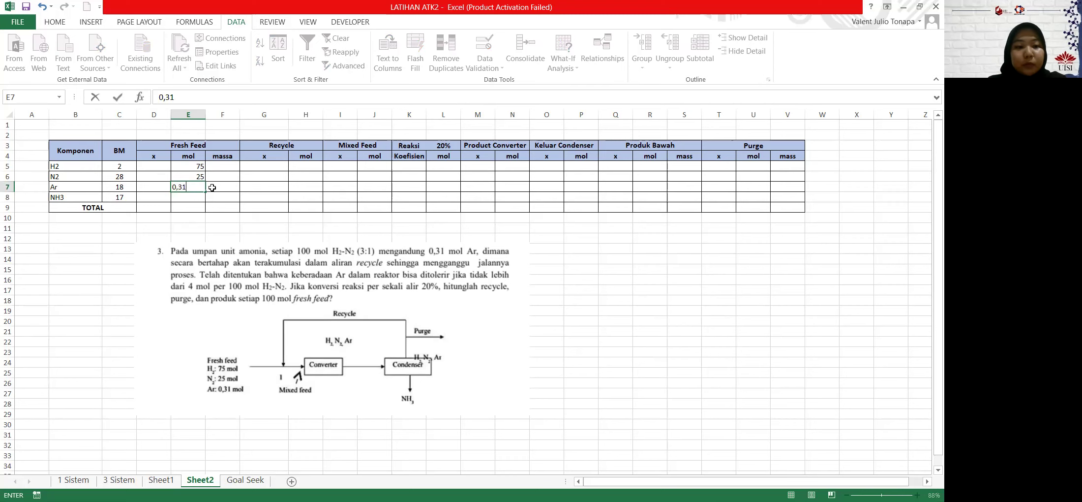
left_click(192, 196)
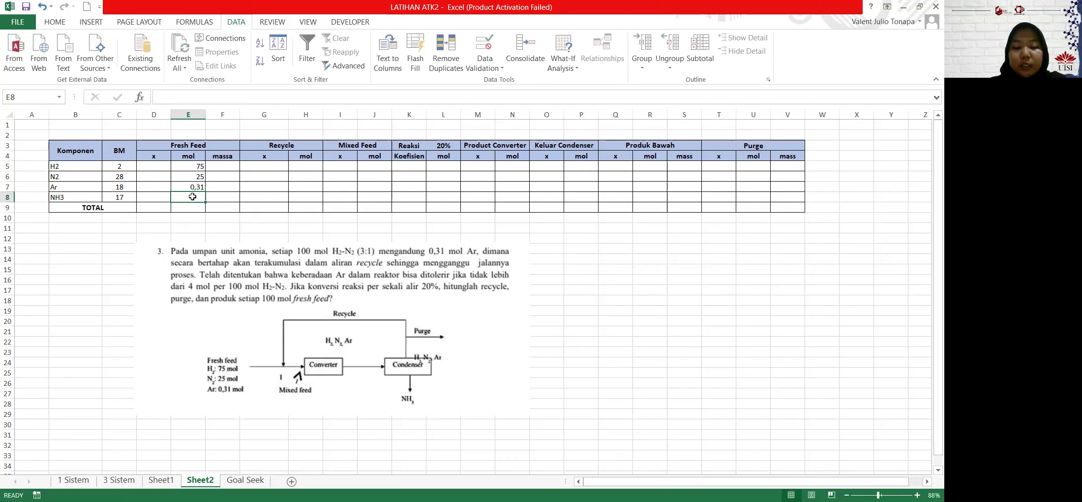
type("0")
Total the Fresh Feed mol column in E9 with a SUM over E5:E8
left_click(191, 207)
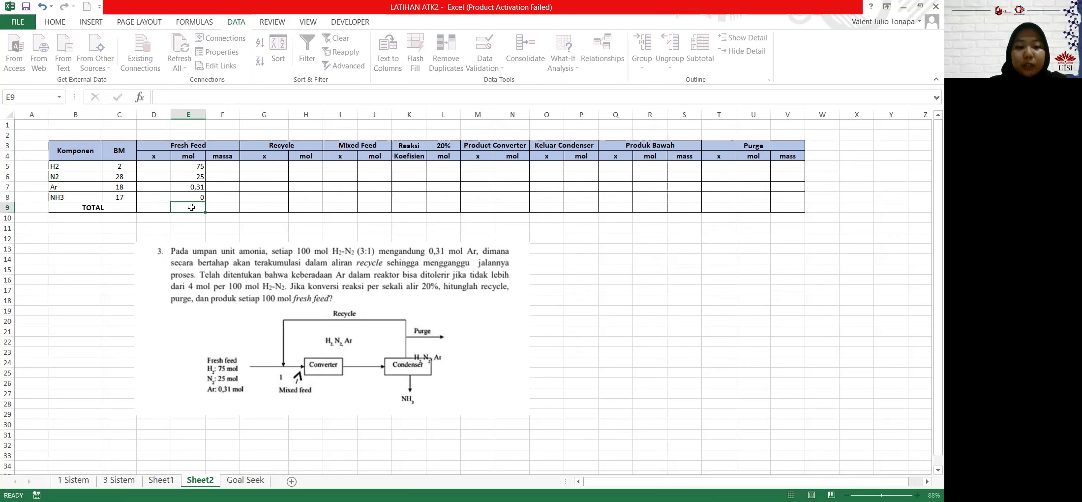
type("=")
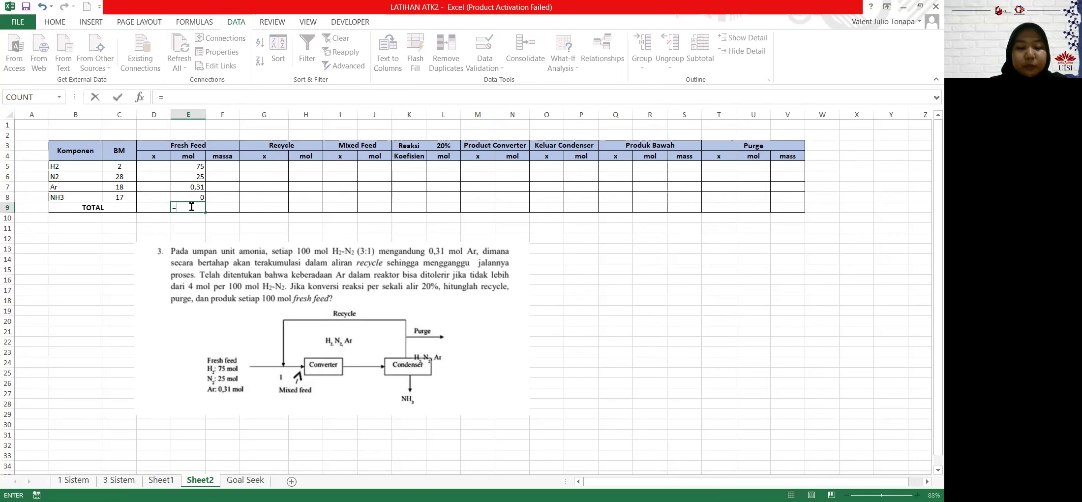
type("sum")
key("Tab")
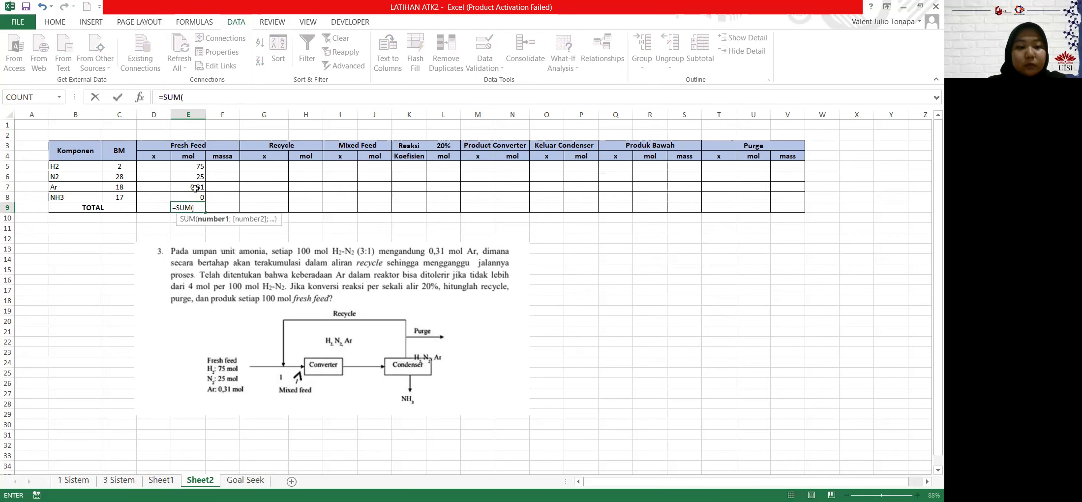
left_click_drag(190, 167, 190, 201)
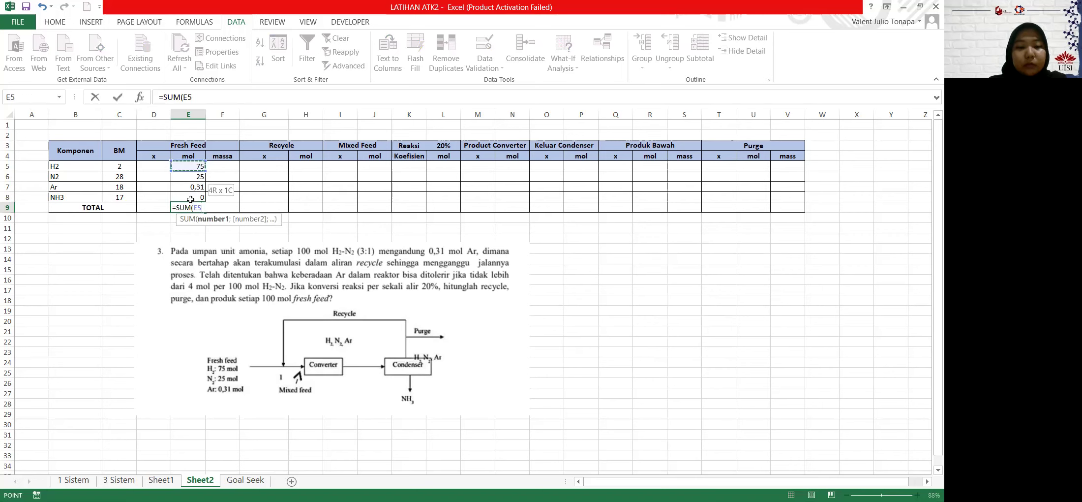
key("Return")
Calculate the Fresh Feed mole fraction of H2 in D5 as =E5/$E$9, with the total as an absolute reference
left_click(153, 164)
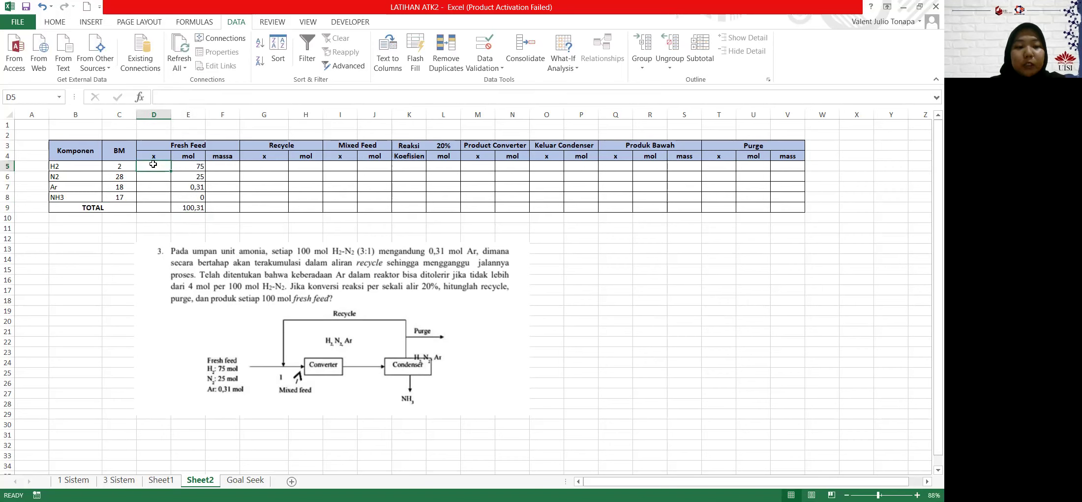
type("=")
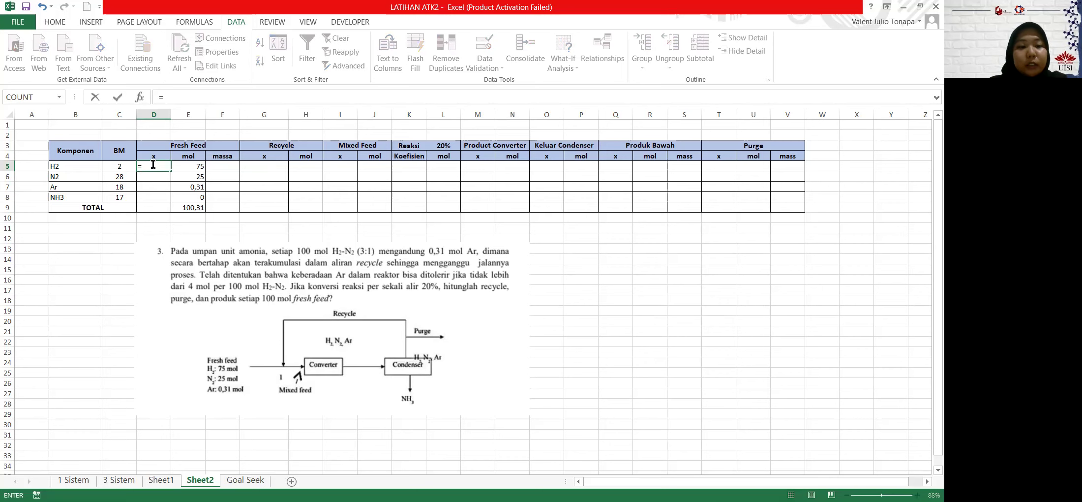
left_click(194, 167)
type("/")
left_click(186, 211)
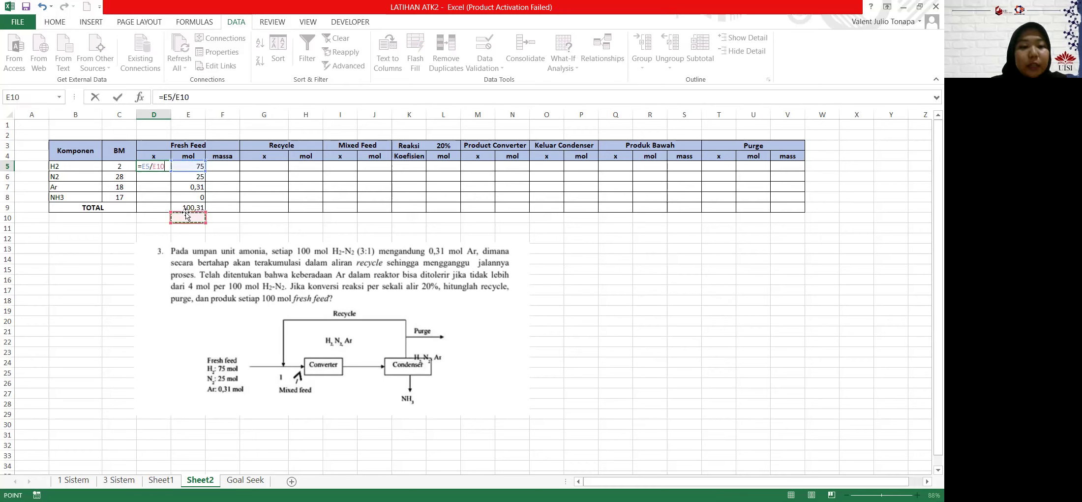
left_click(155, 164)
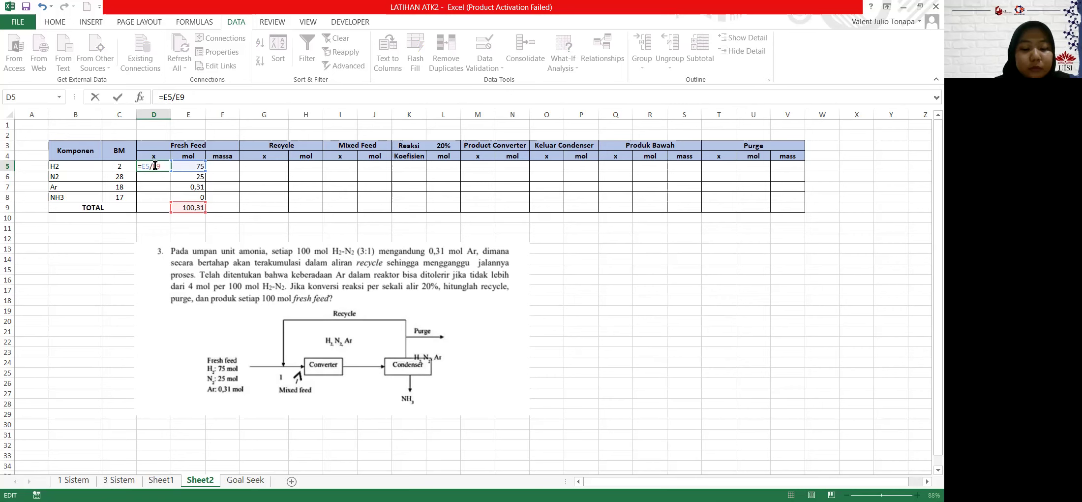
key("F4")
key("Return")
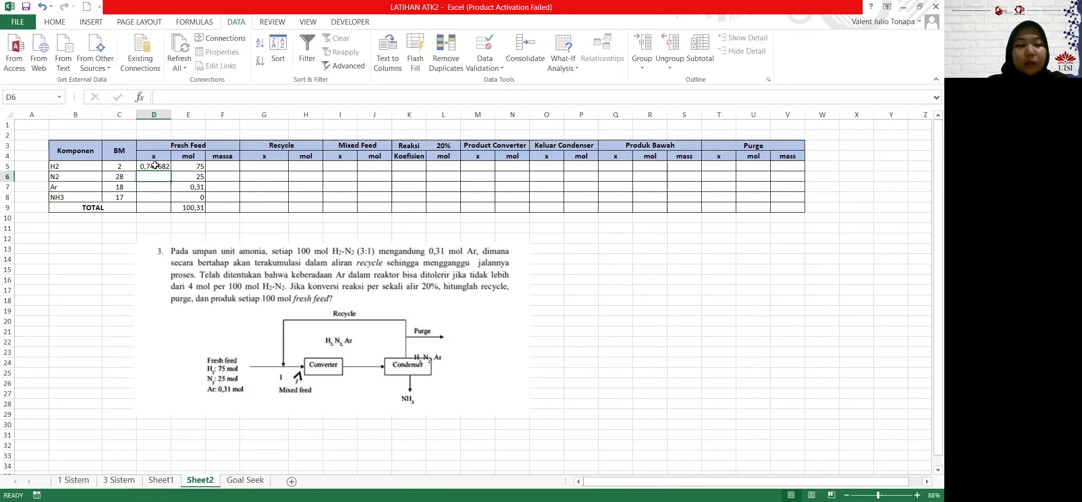
Copy the H2 mole fraction formula down to D8 and total the Fresh Feed x column in D9 with a SUM over D5:D8
left_click(167, 167)
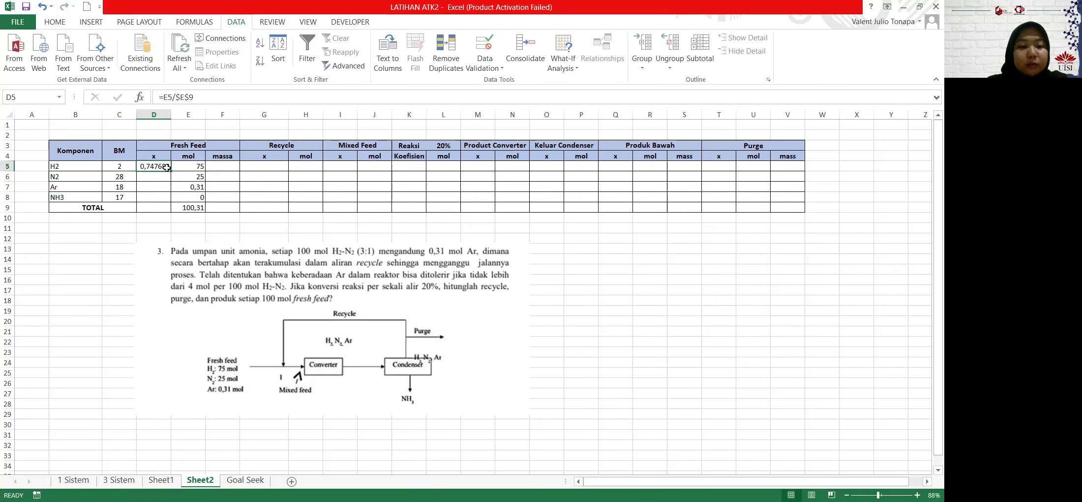
left_click_drag(168, 171, 168, 203)
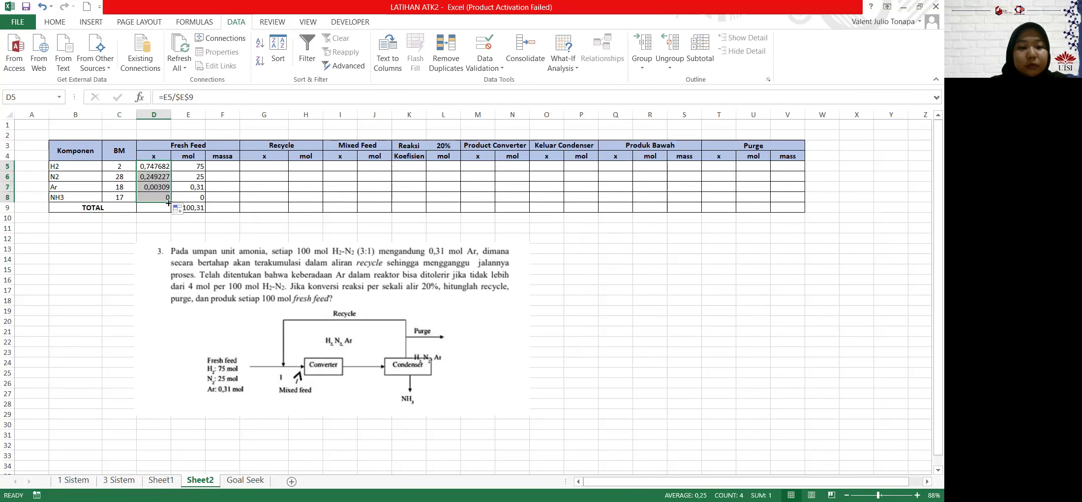
left_click(155, 208)
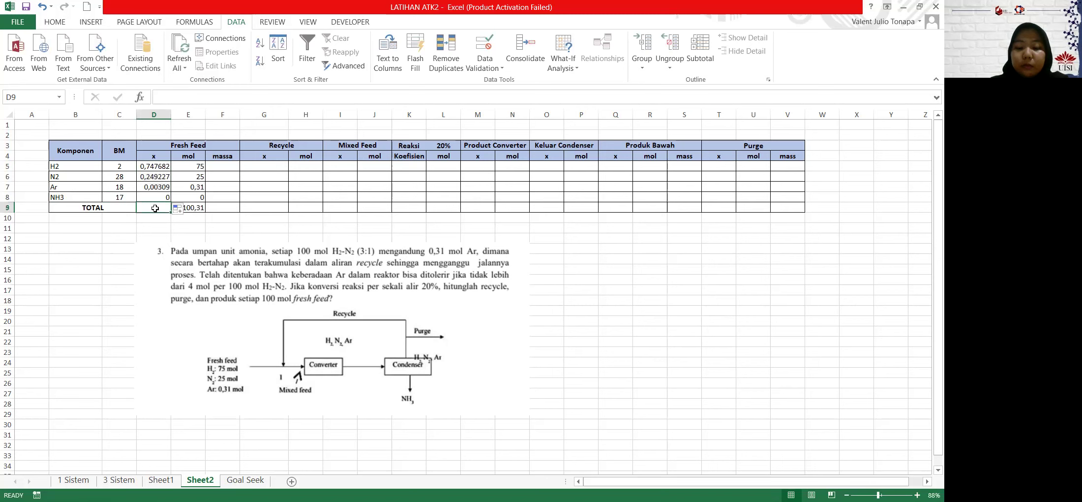
type("=")
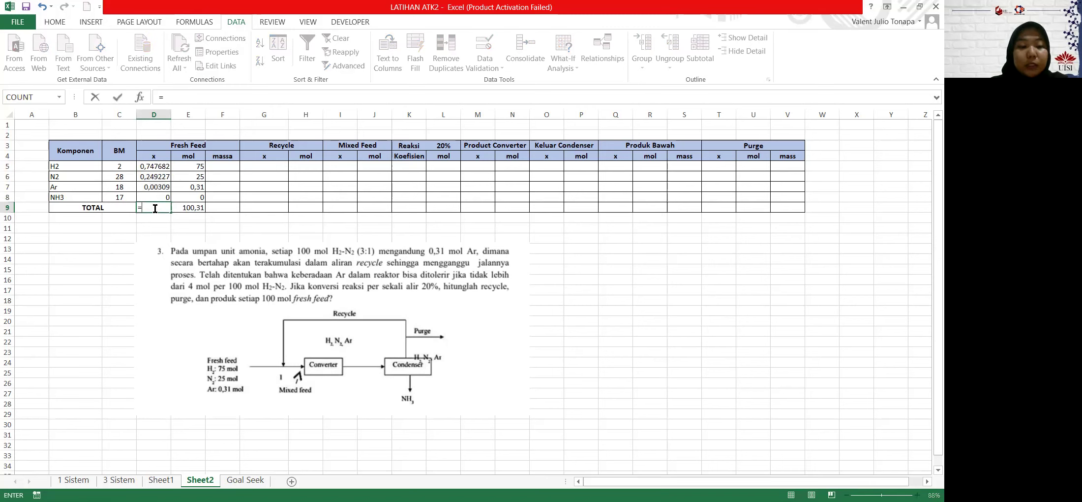
type("sum")
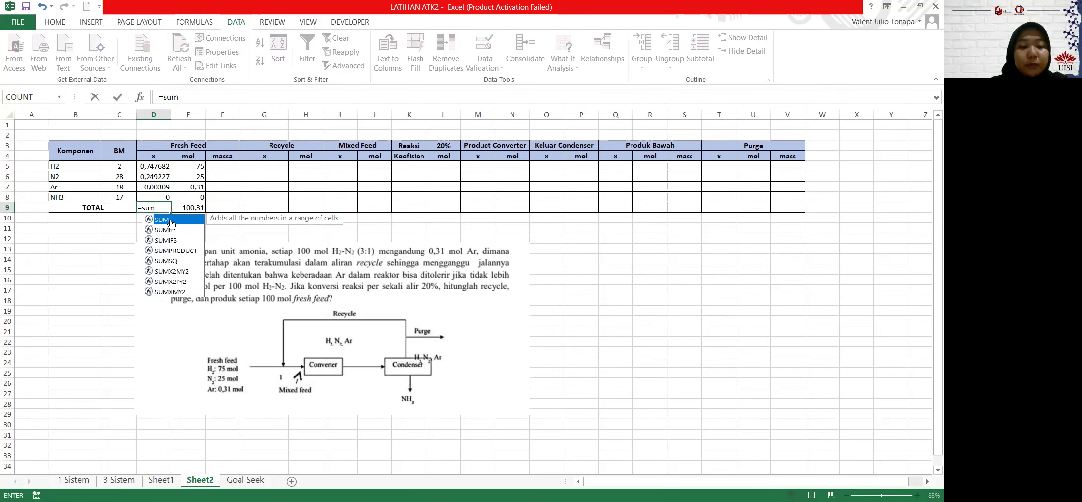
double_click(170, 219)
left_click(153, 166)
left_click_drag(153, 165, 156, 195)
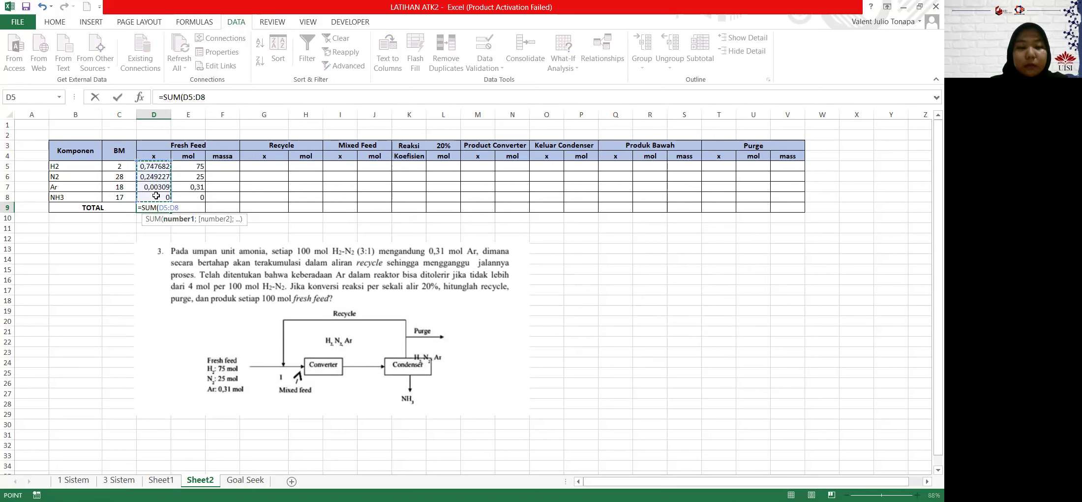
key("Return")
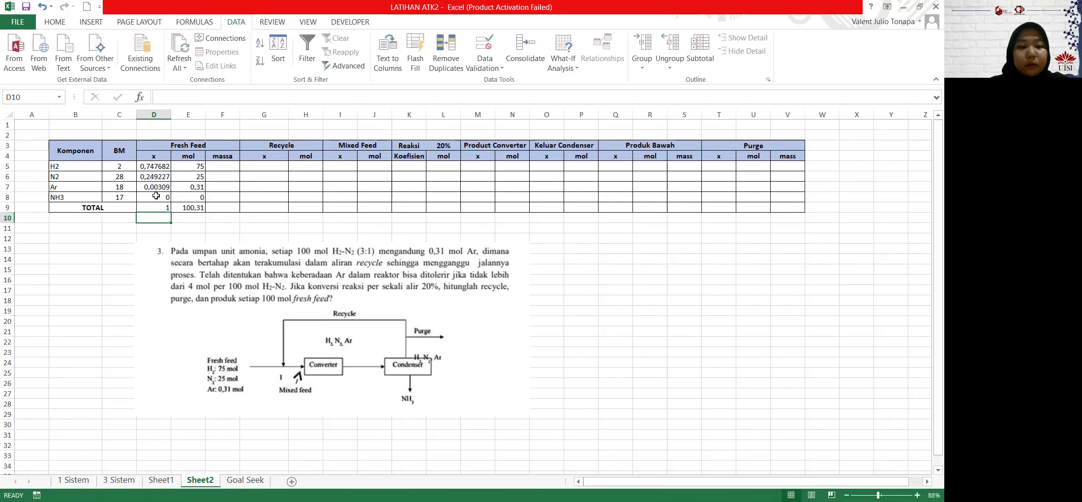
Calculate the Fresh Feed mass of H2 in F5 as =E5*C5 and copy the formula down to F8
left_click(220, 163)
type("=")
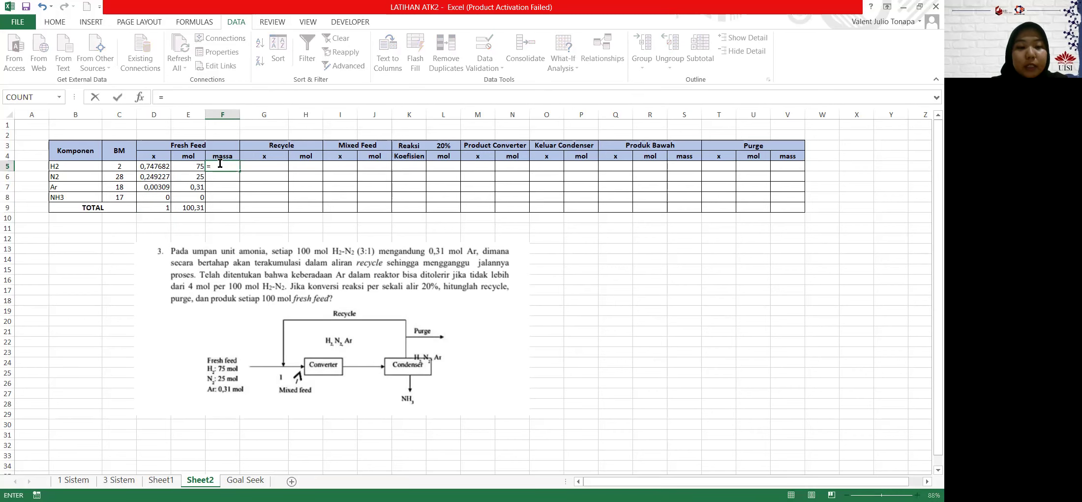
left_click(191, 167)
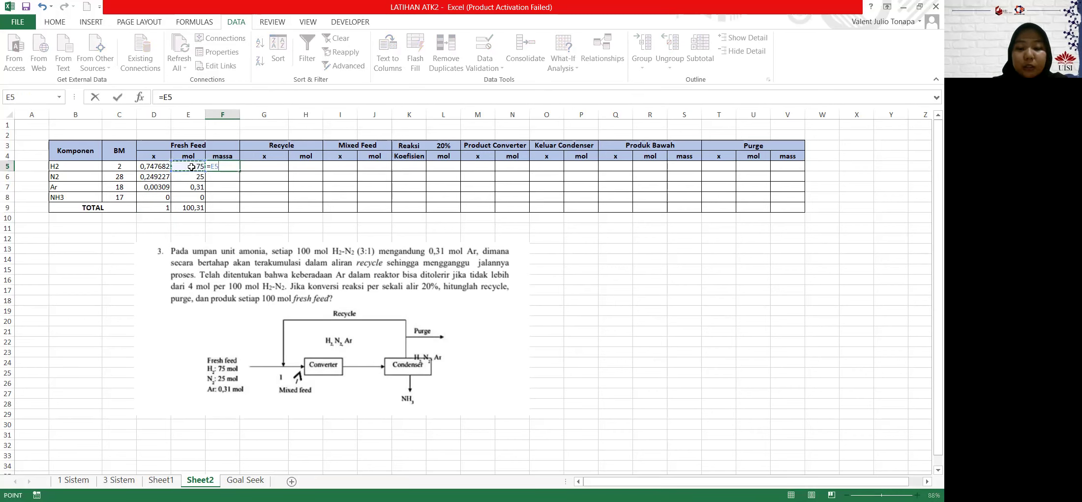
type("*")
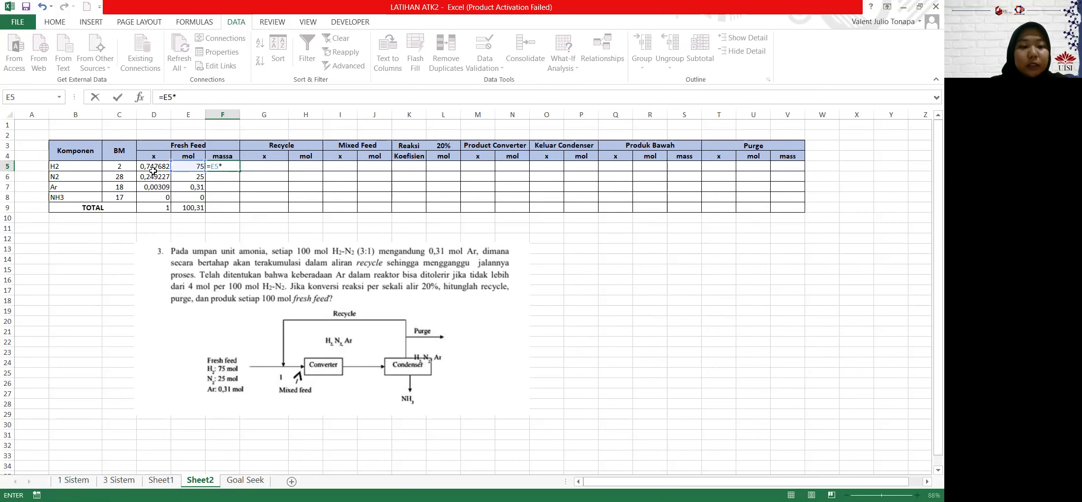
left_click(115, 170)
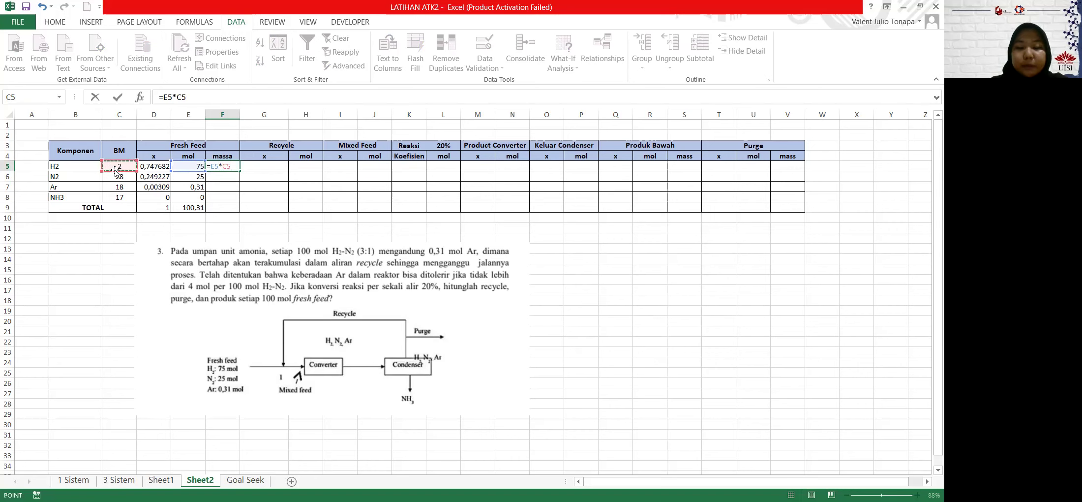
key("Return")
left_click(229, 167)
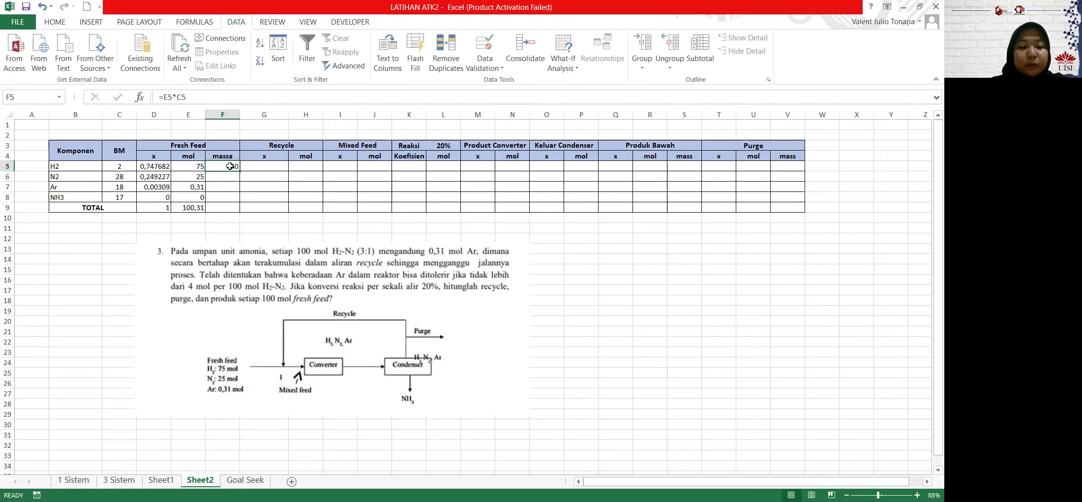
left_click_drag(239, 170, 239, 199)
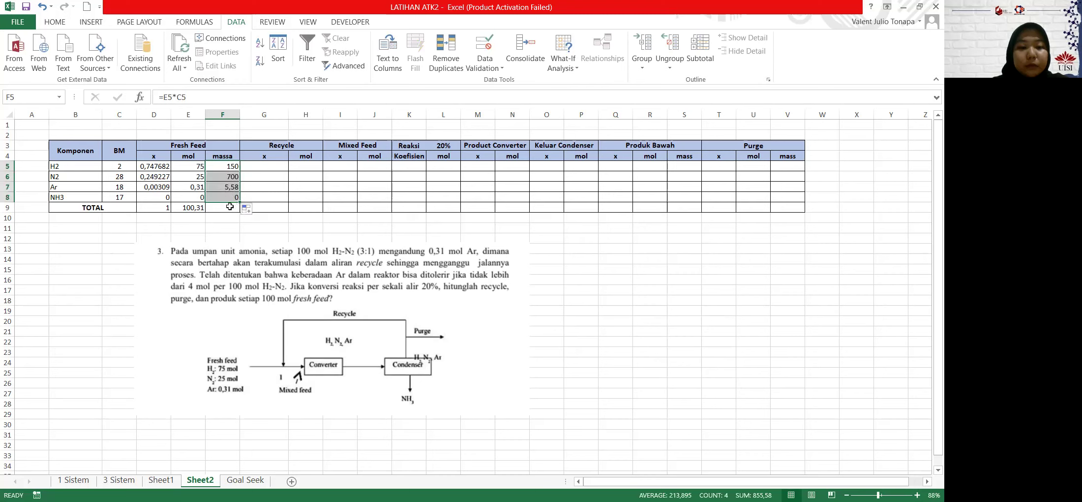
Total the Fresh Feed massa column in F9 with a SUM over F5:F8
left_click(229, 208)
type("=")
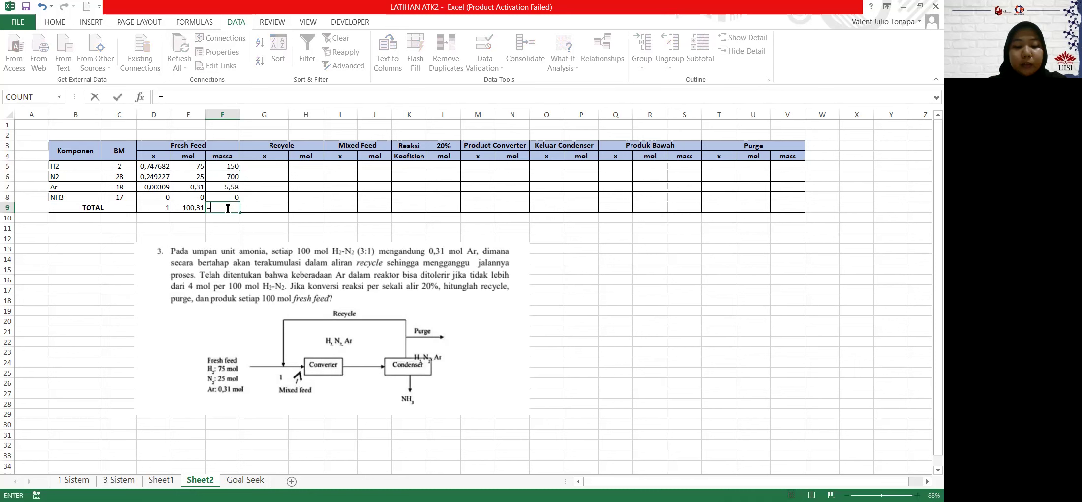
type("sum")
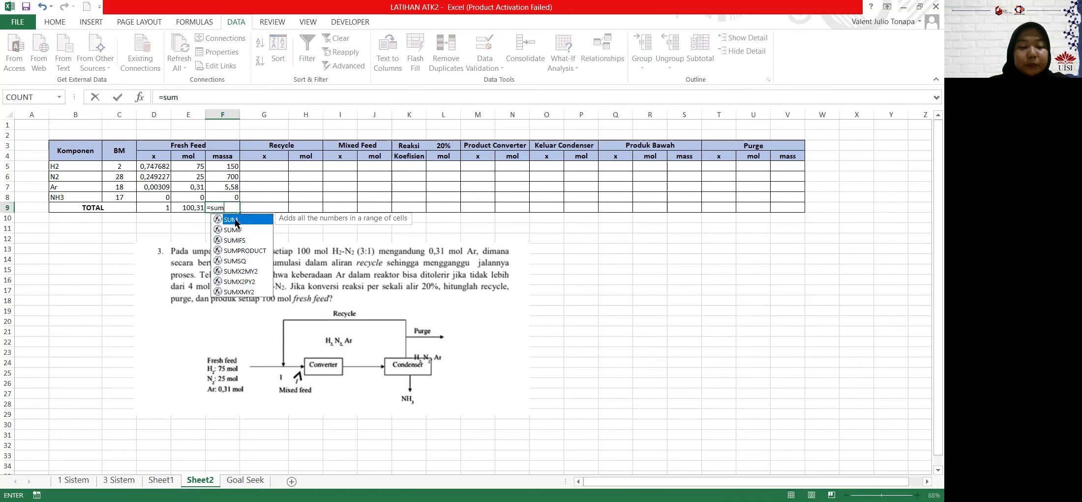
double_click(235, 219)
left_click_drag(223, 167, 223, 198)
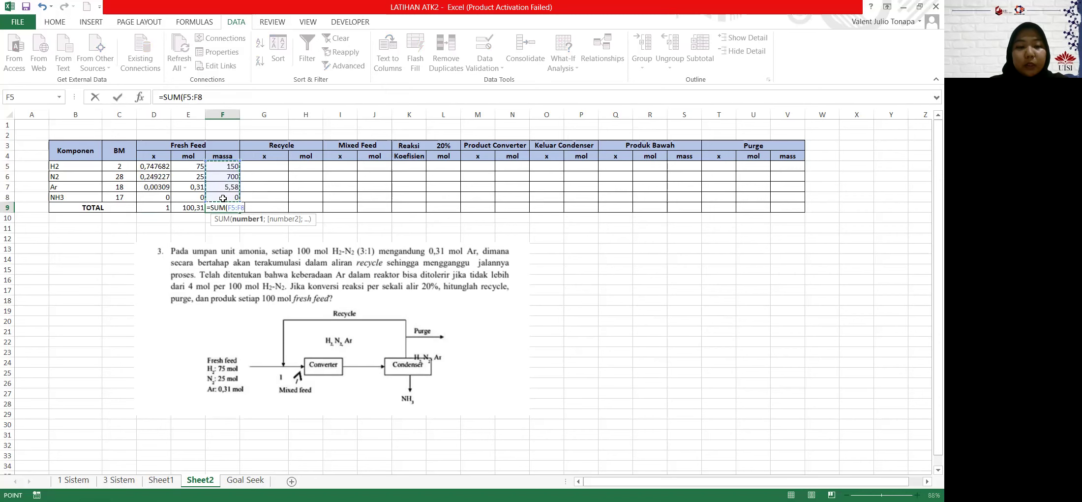
key("Return")
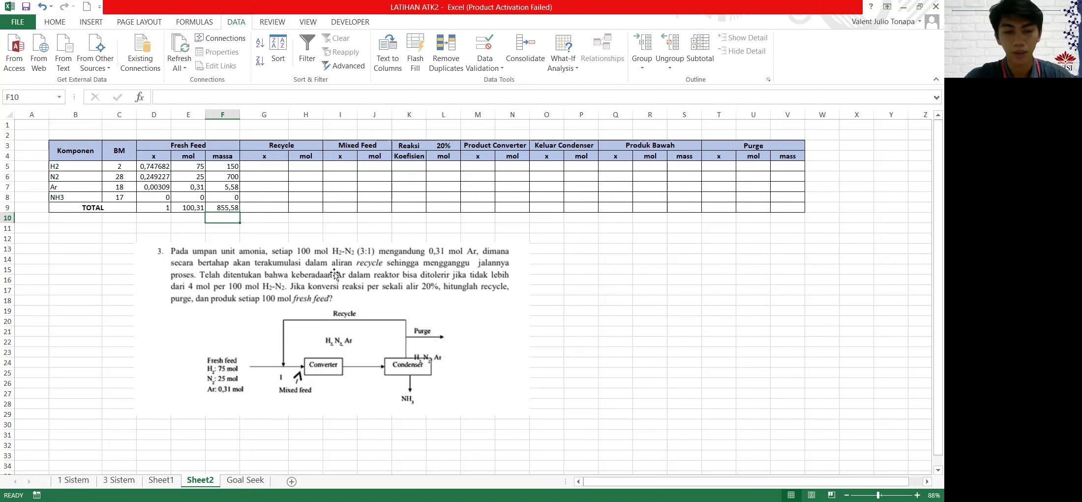
Enter 50 as the Mixed Feed mol of N2 in J6 and give the cell a yellow fill
left_click(382, 180)
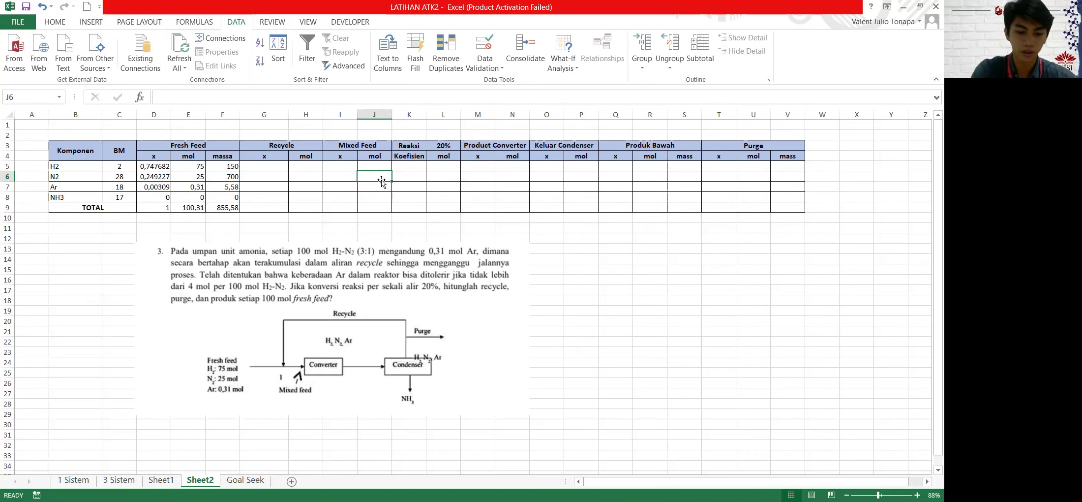
type("50")
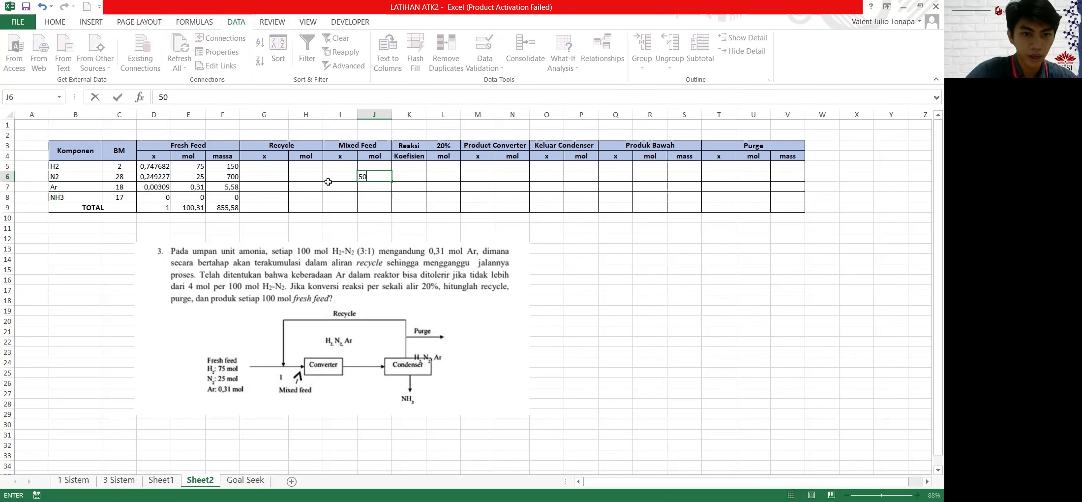
key("ctrl+Return")
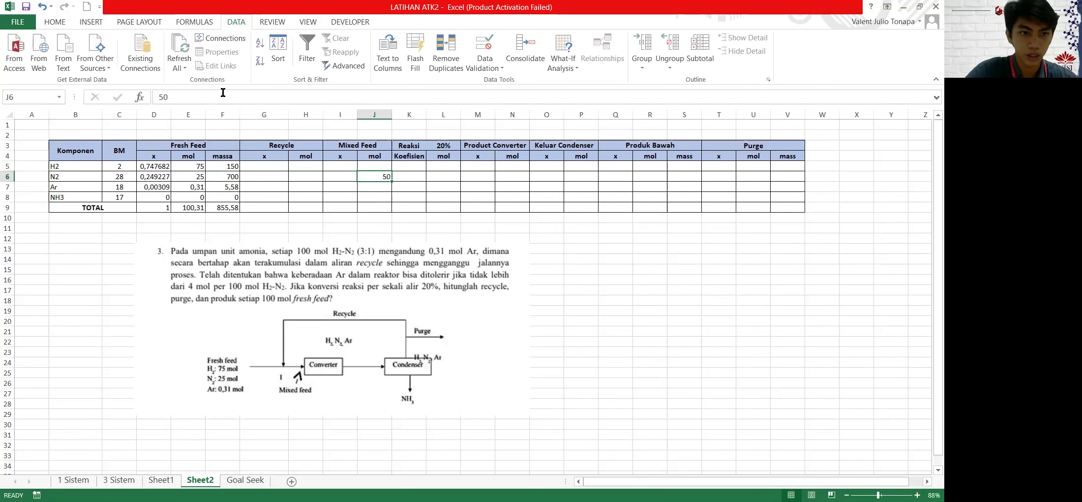
left_click(56, 21)
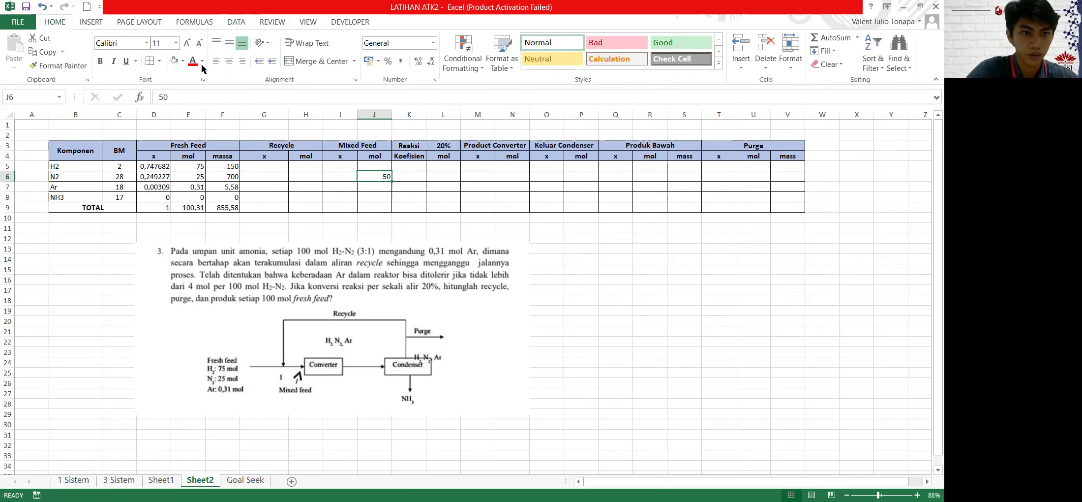
left_click(181, 61)
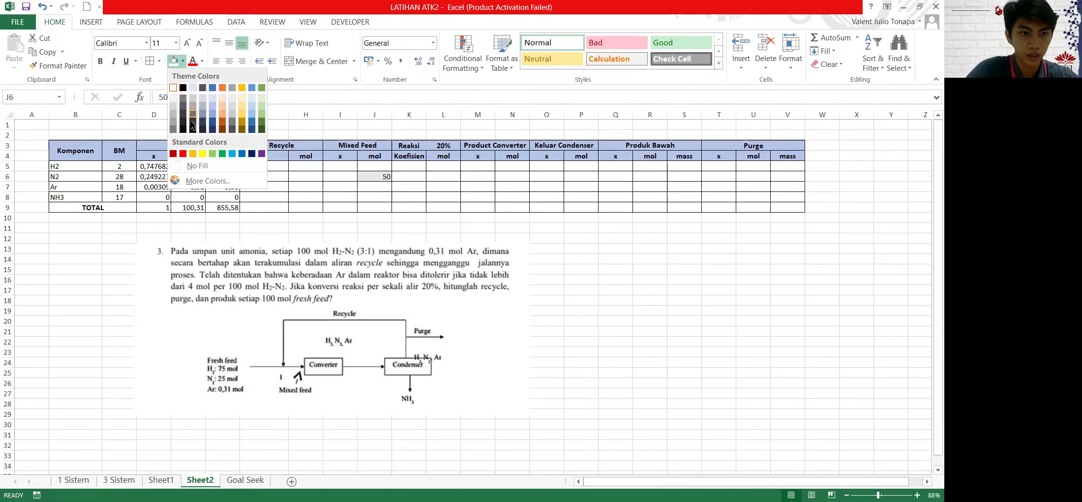
left_click(201, 154)
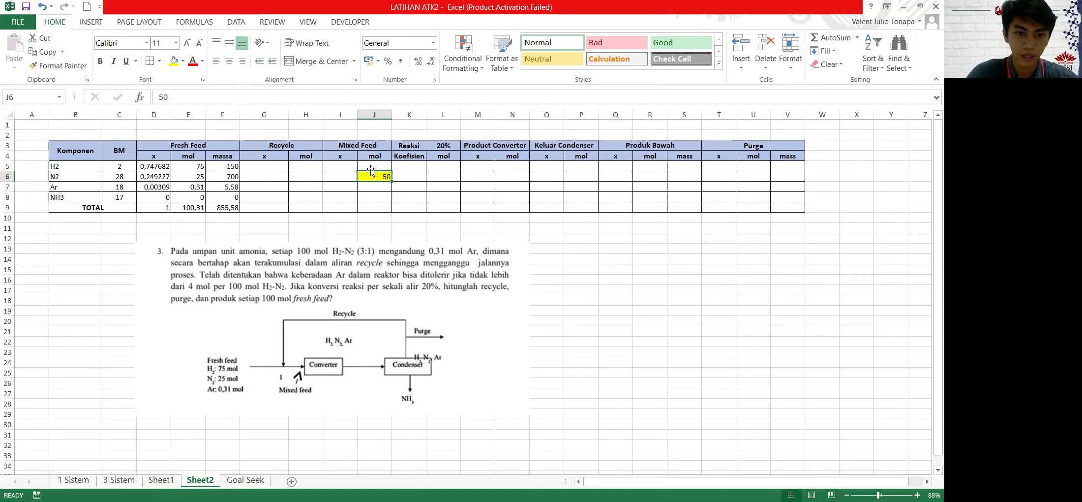
Set the Mixed Feed mol of H2 in J5 with the formula =F5
left_click(378, 167)
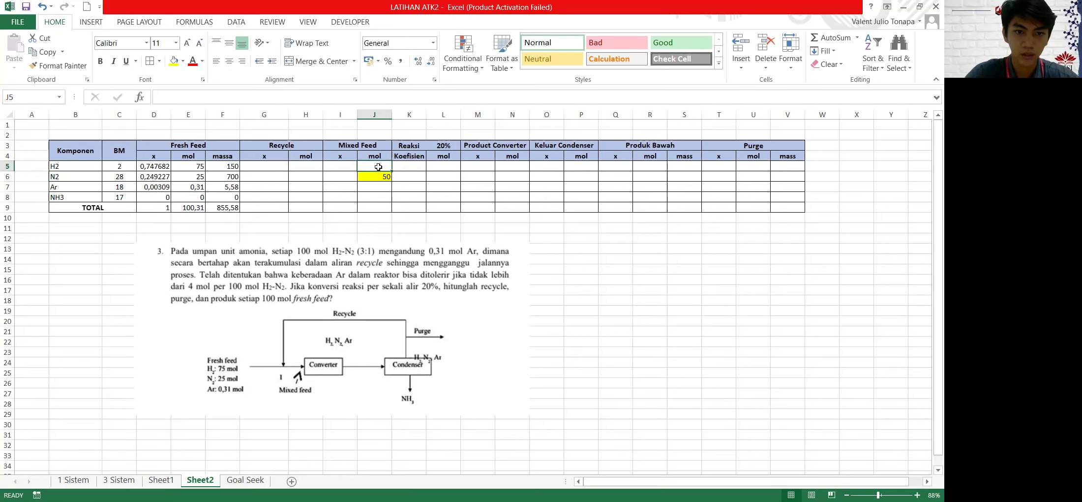
type("=")
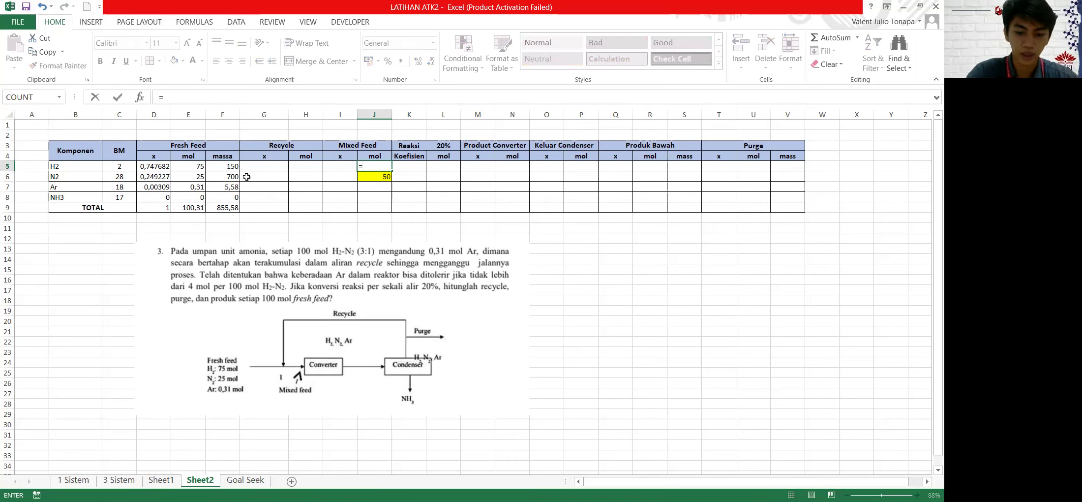
type("F5")
key("Return")
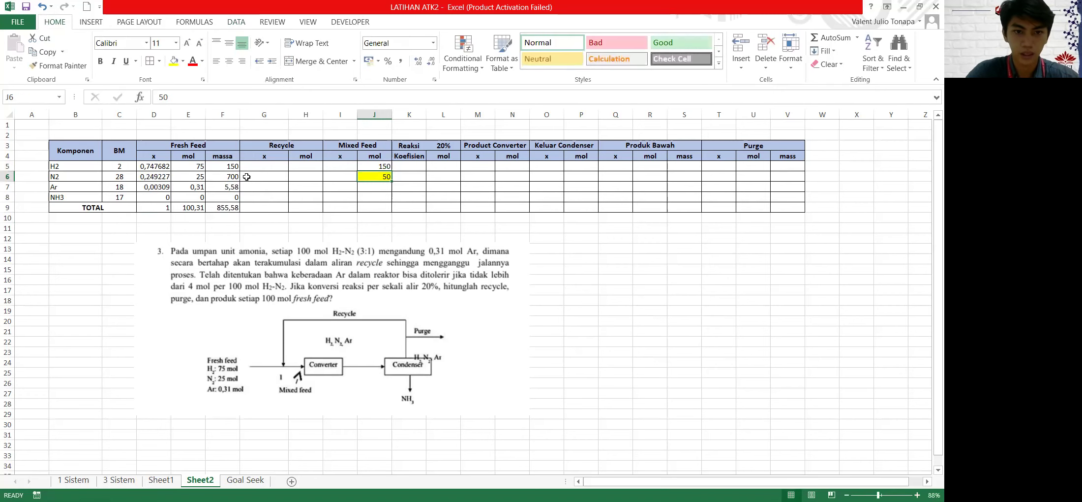
Enter the Mixed Feed mol of Ar in J7 as =4/100*200 and 0 for NH3 in J8
left_click(378, 190)
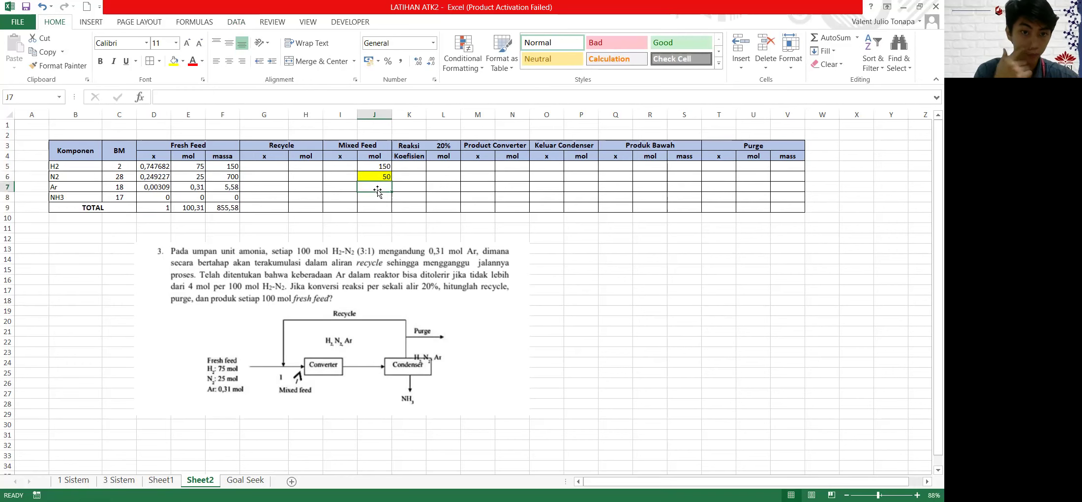
type("=")
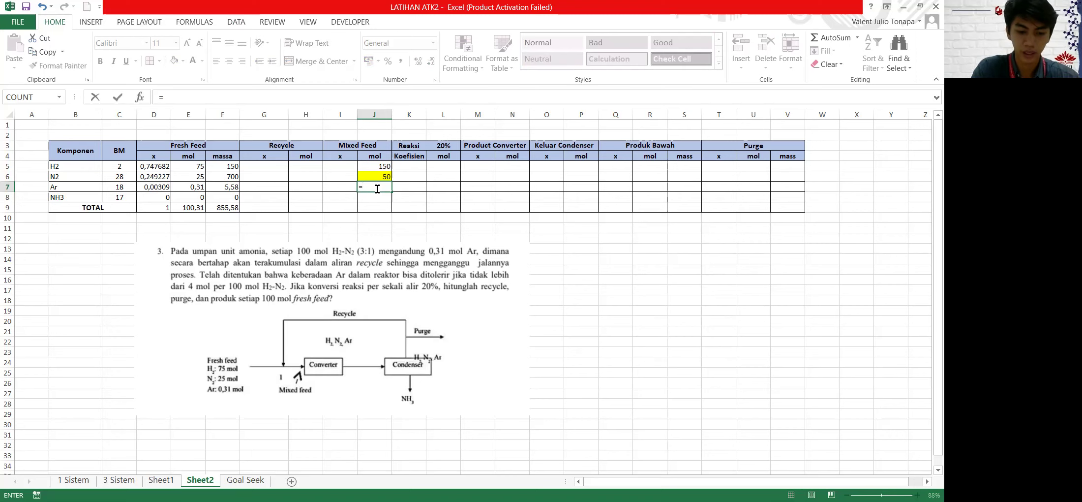
type("4")
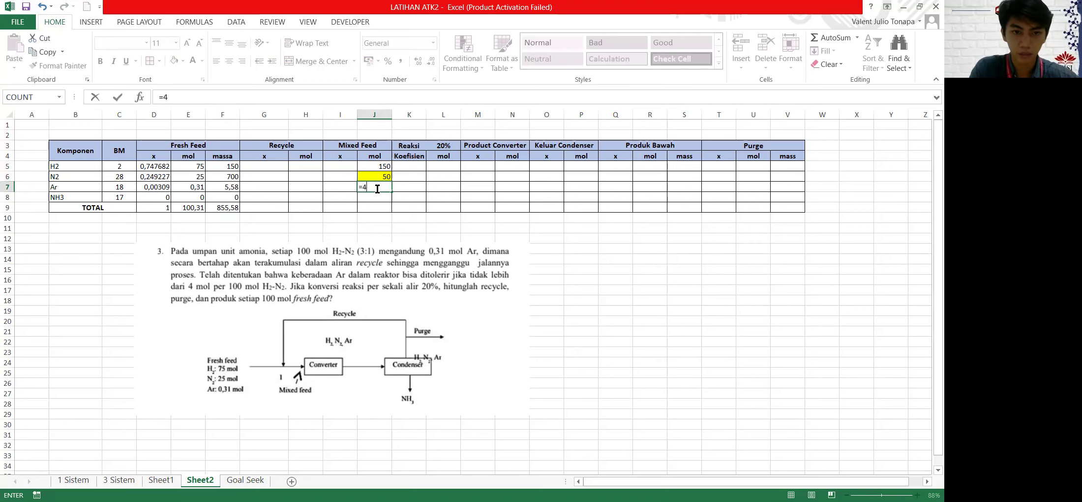
type("/100*200")
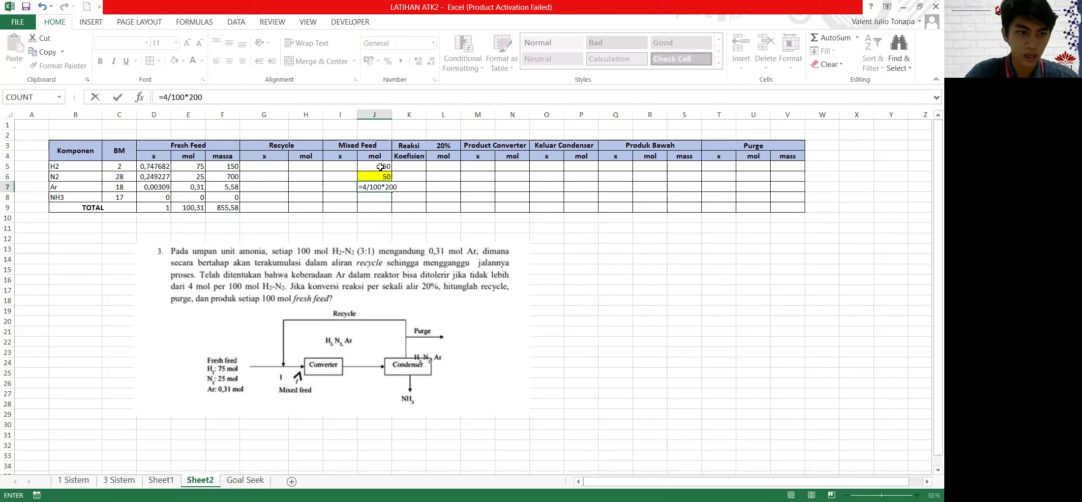
key("Return")
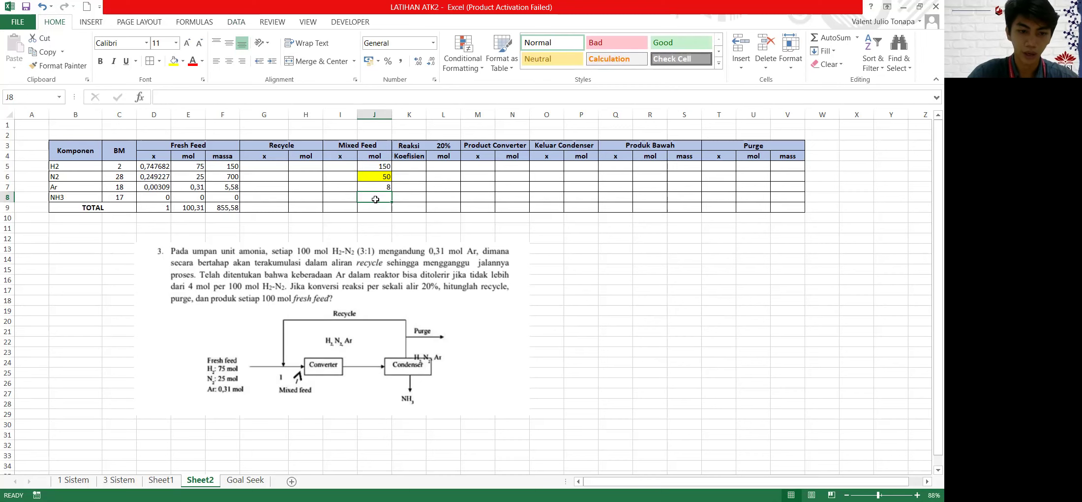
type("0")
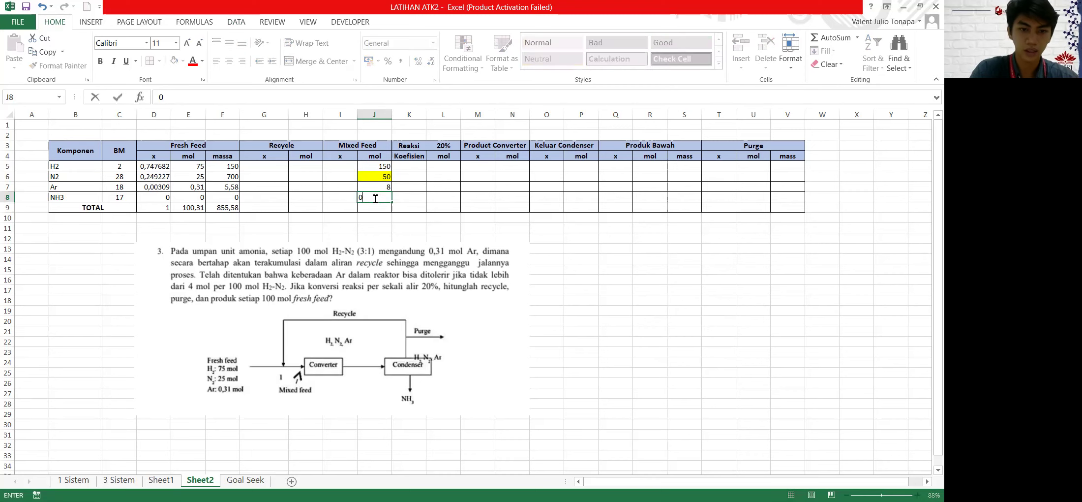
left_click(348, 188)
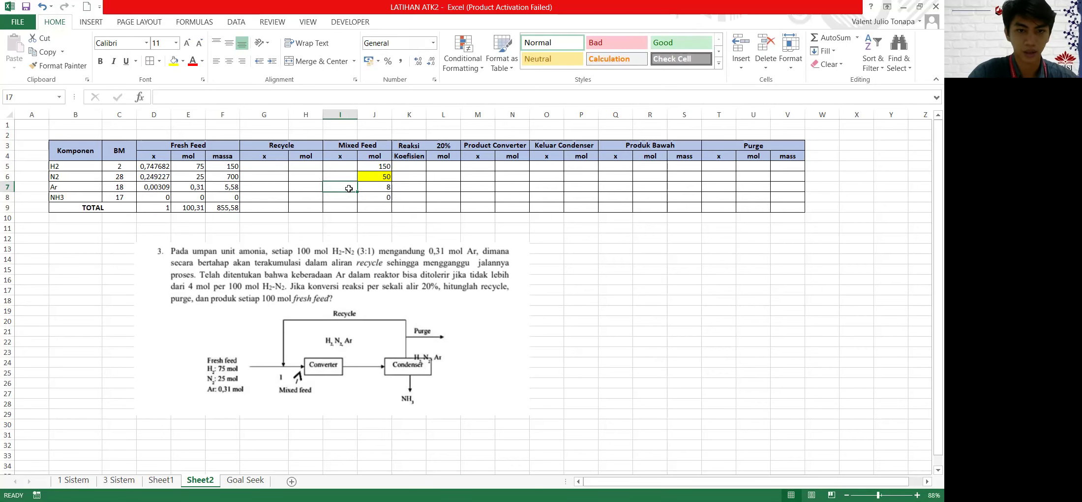
Total the Mixed Feed mol column in J9 with a SUM over J5:J8
left_click(377, 206)
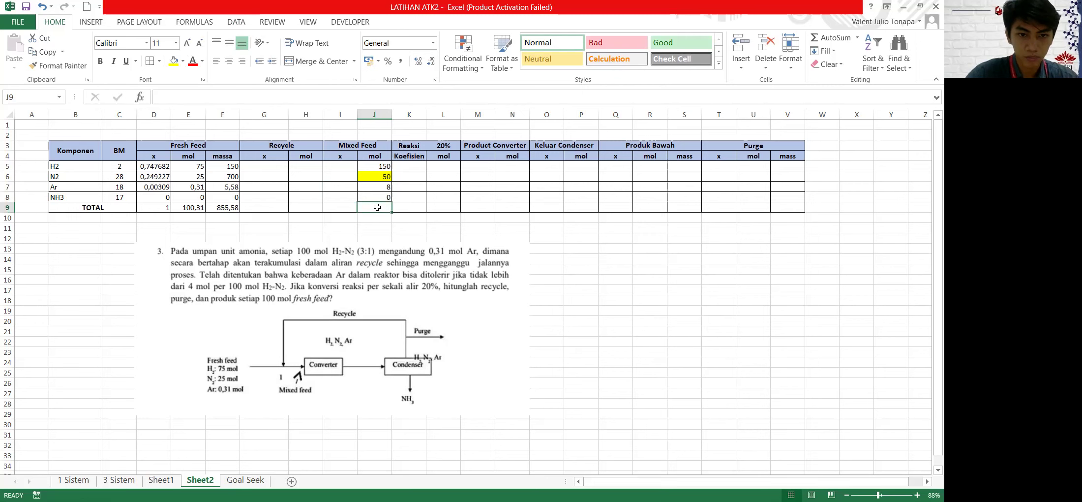
type("=")
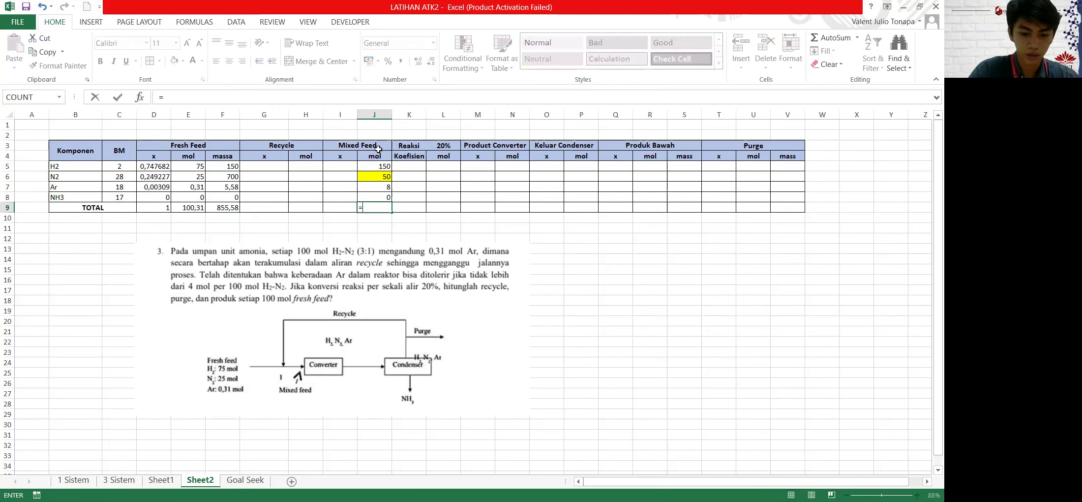
type("sum")
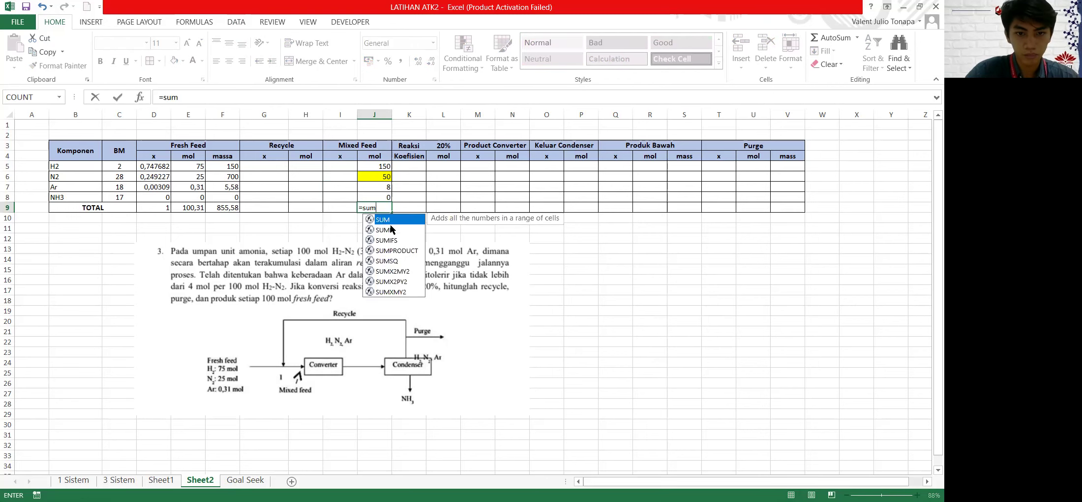
double_click(386, 219)
left_click(386, 167)
left_click(388, 199, "shift")
key("Return")
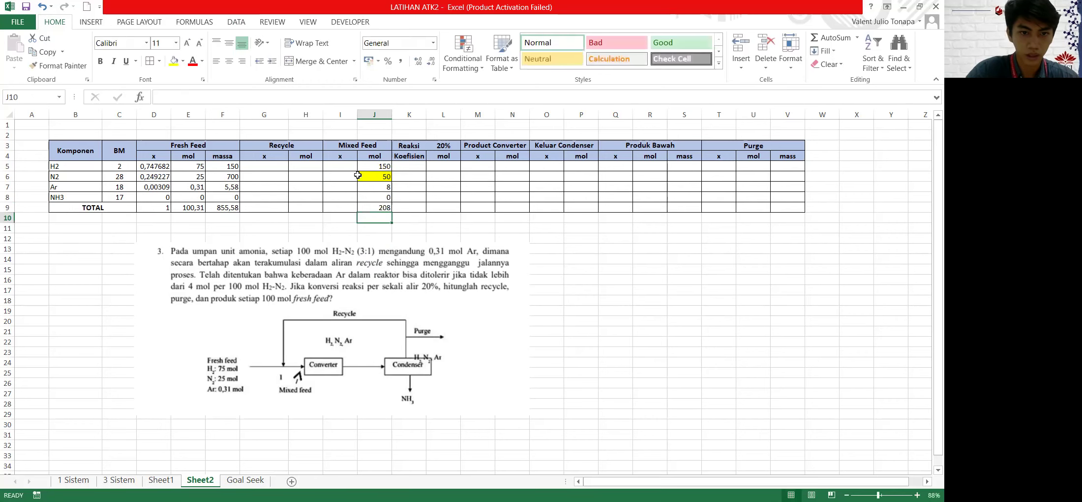
Calculate the Mixed Feed x fractions with the formula =J5/$J$9 in I5 and fill it down to I8
left_click(343, 166)
type("=")
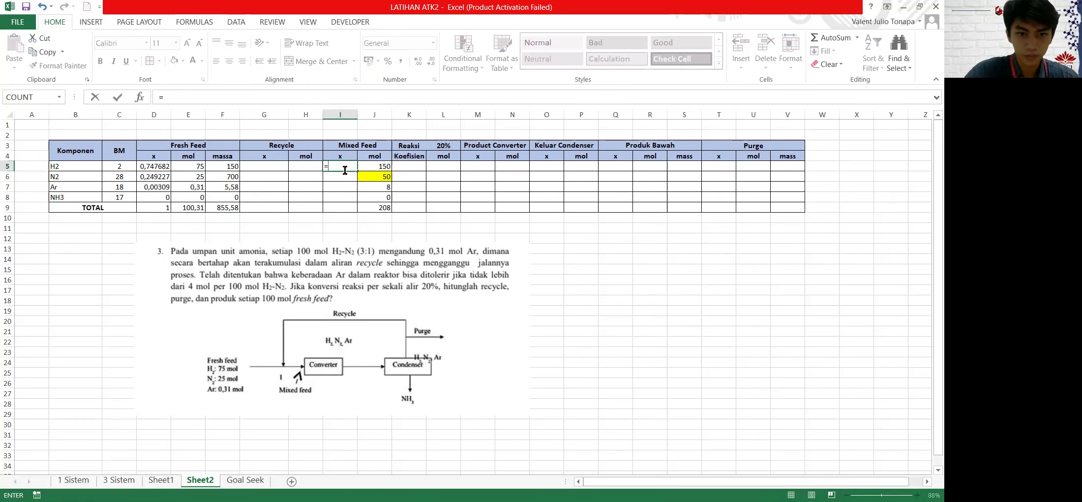
left_click(379, 165)
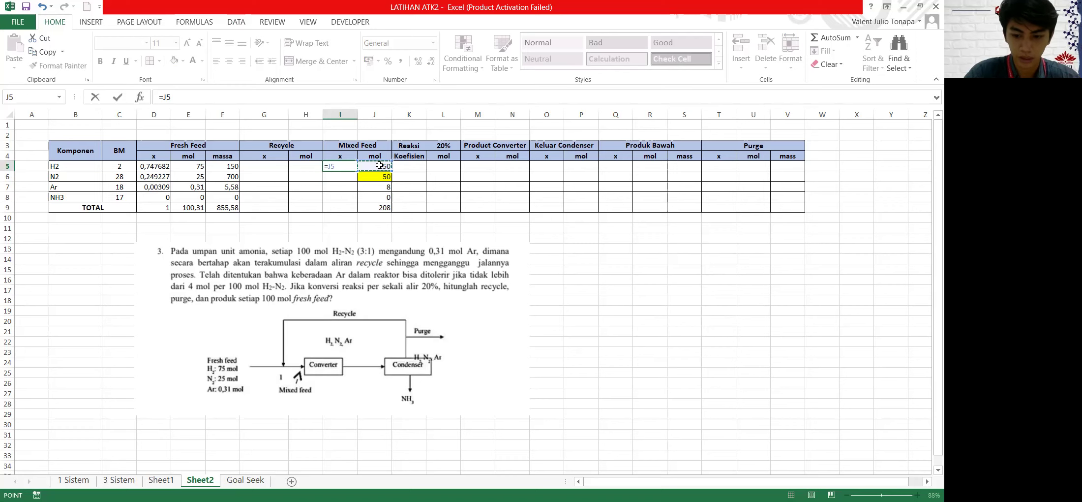
type("/")
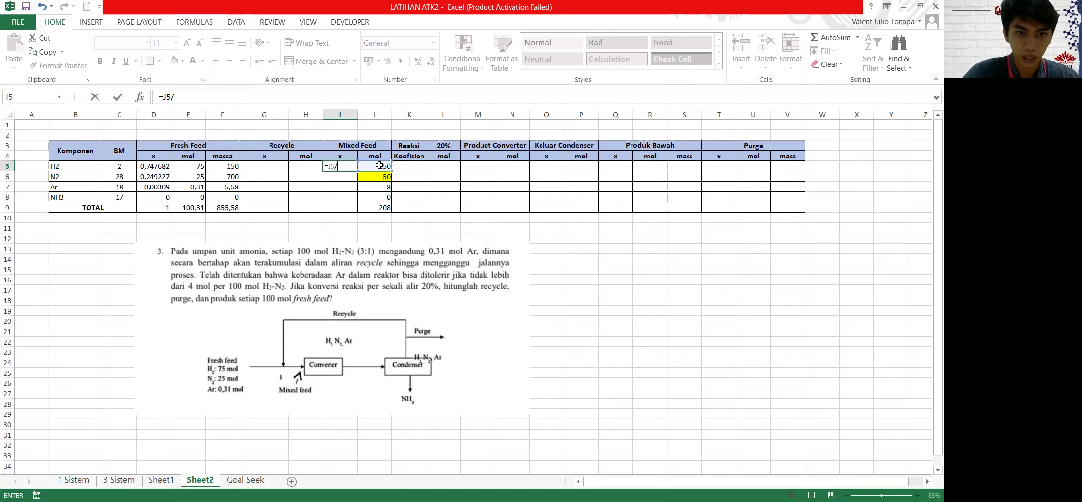
left_click(376, 208)
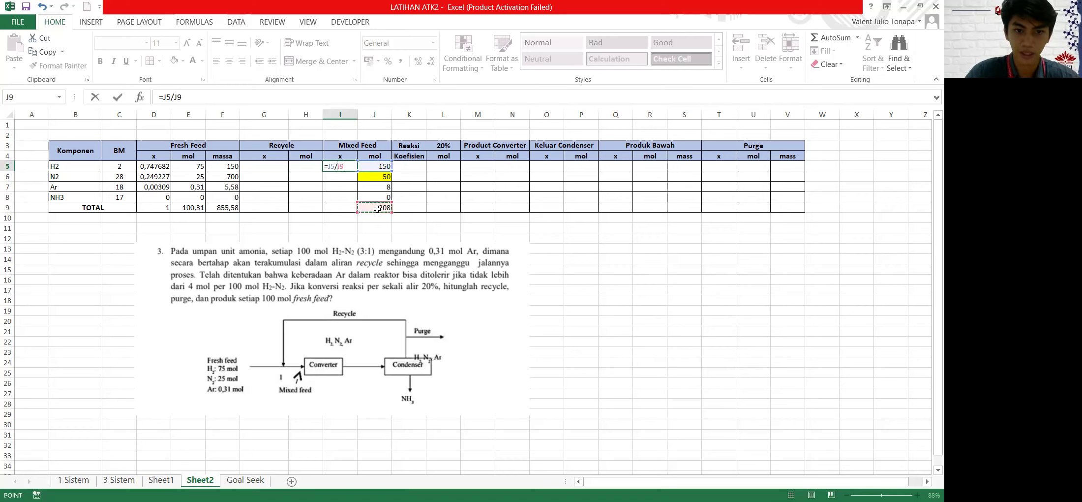
left_click(339, 166)
key("F4")
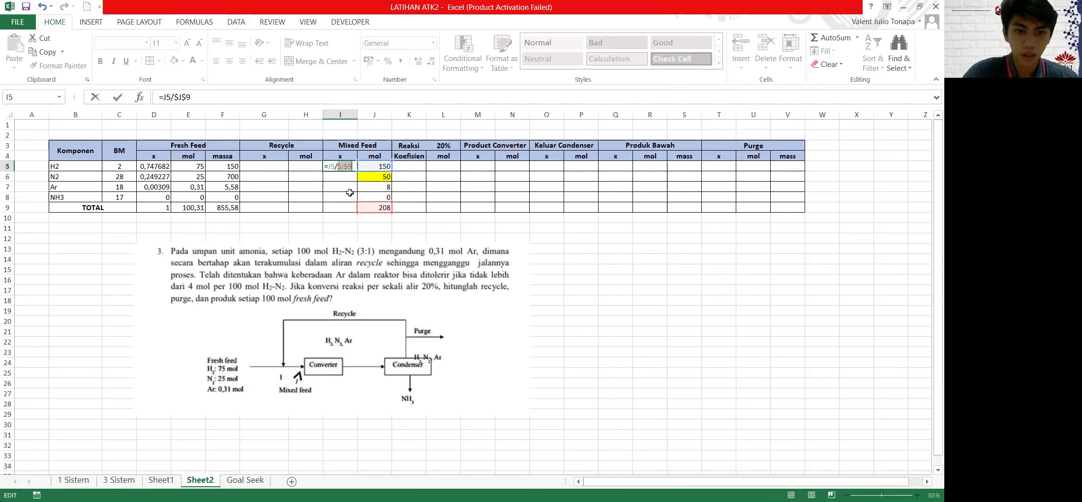
key("Return")
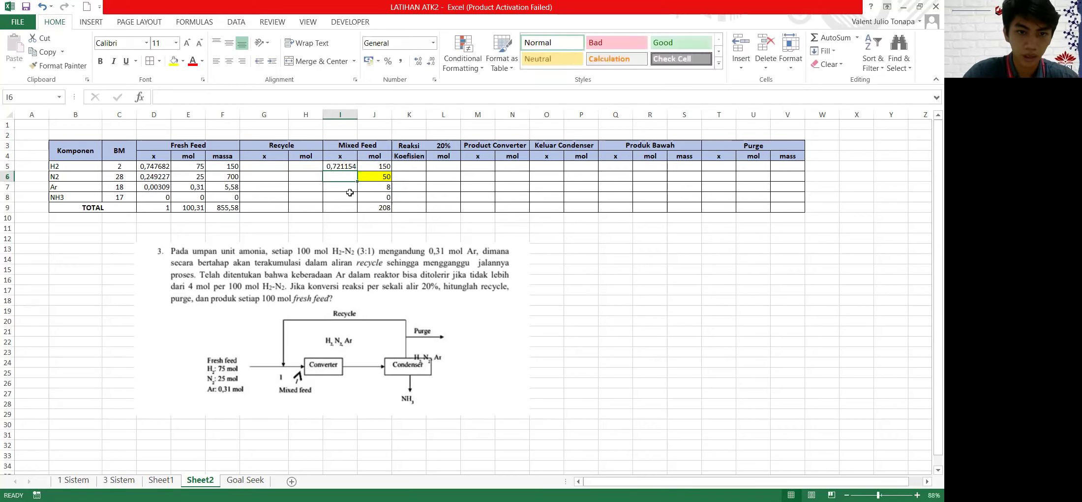
left_click(355, 165)
left_click_drag(357, 171, 351, 199)
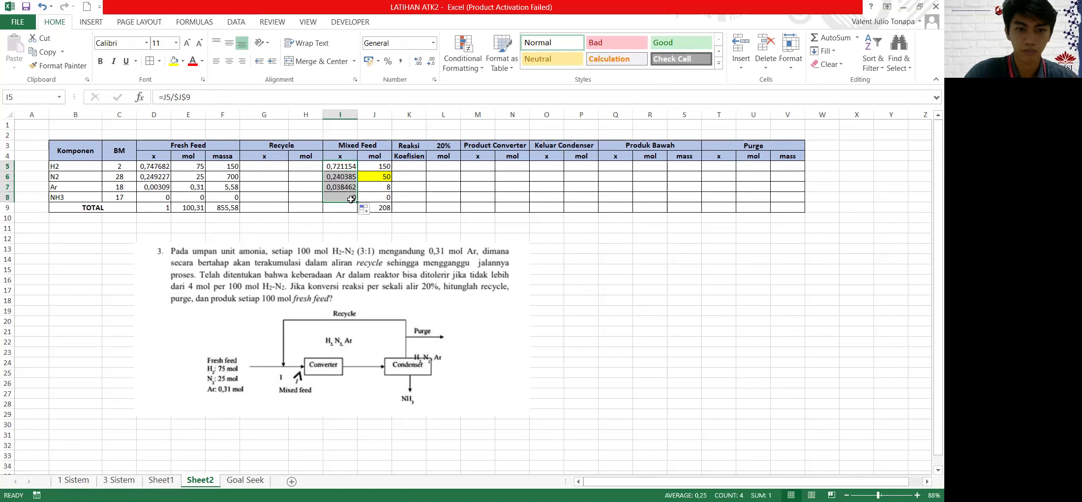
Total the Mixed Feed x column in I9 with a SUM over I5:I8
left_click(343, 207)
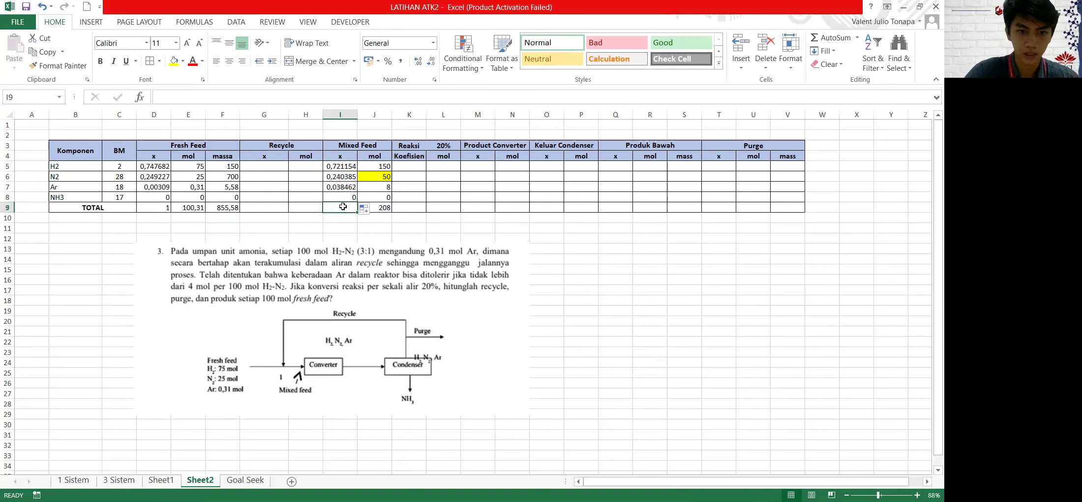
type("=")
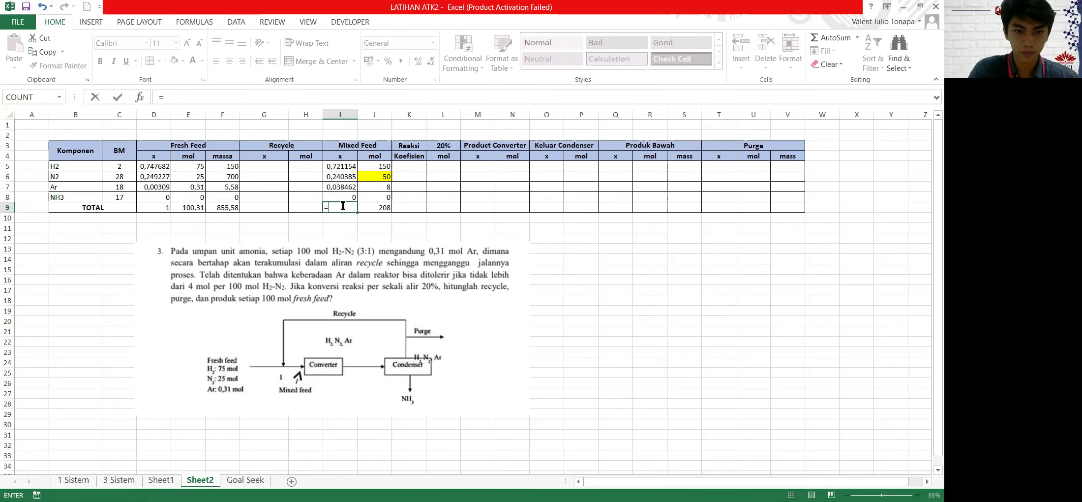
type("sum")
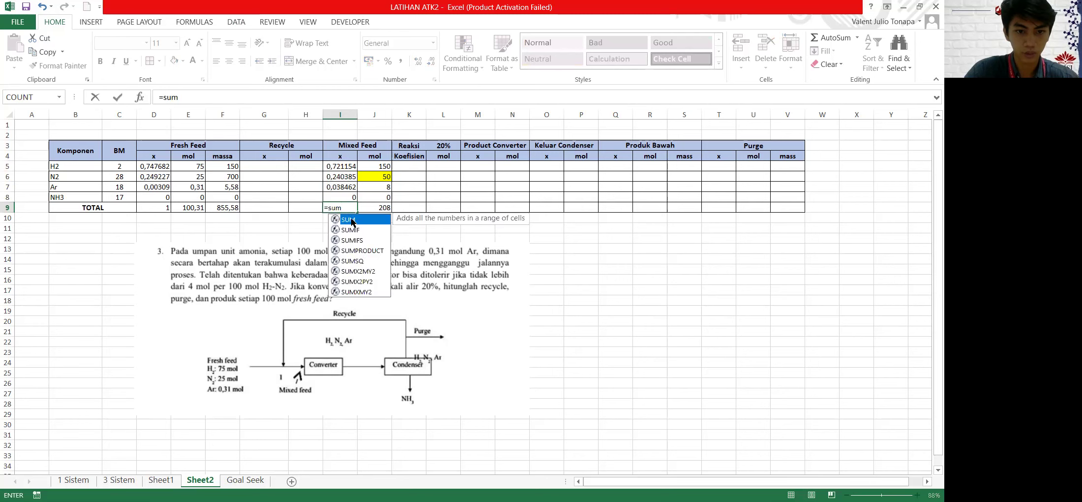
key("Tab")
left_click_drag(349, 166, 346, 202)
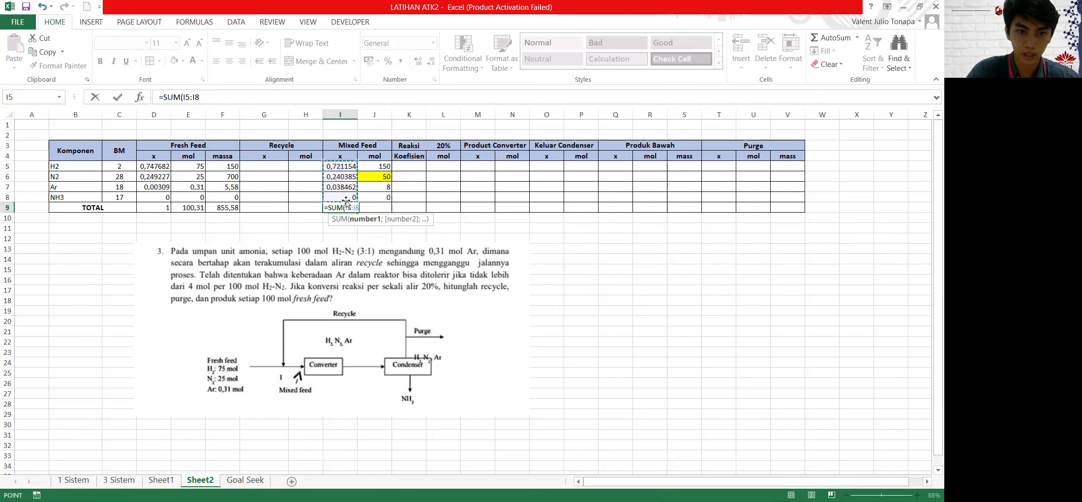
key("ctrl+Return")
left_click(411, 169)
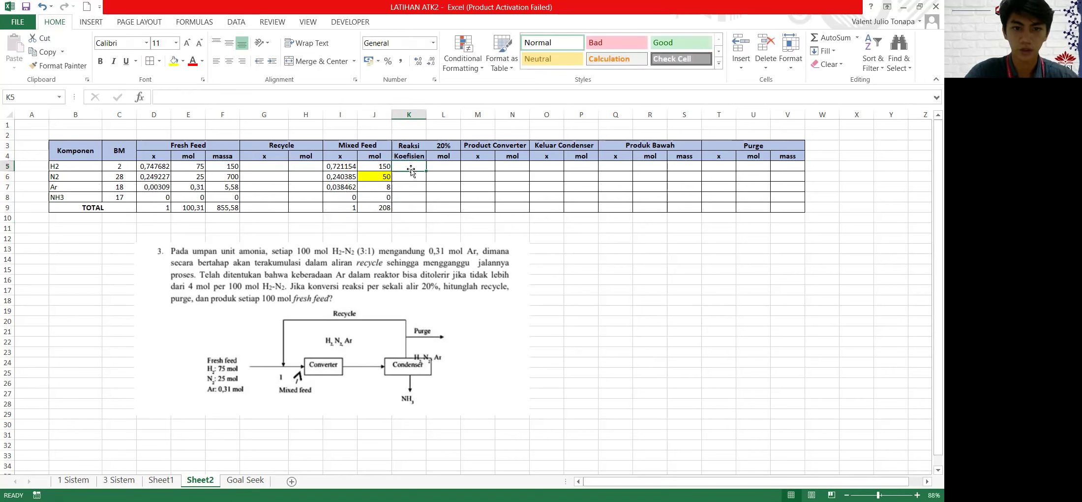
Enter the label "Reaksi =" in B11 below the table
left_click(96, 227)
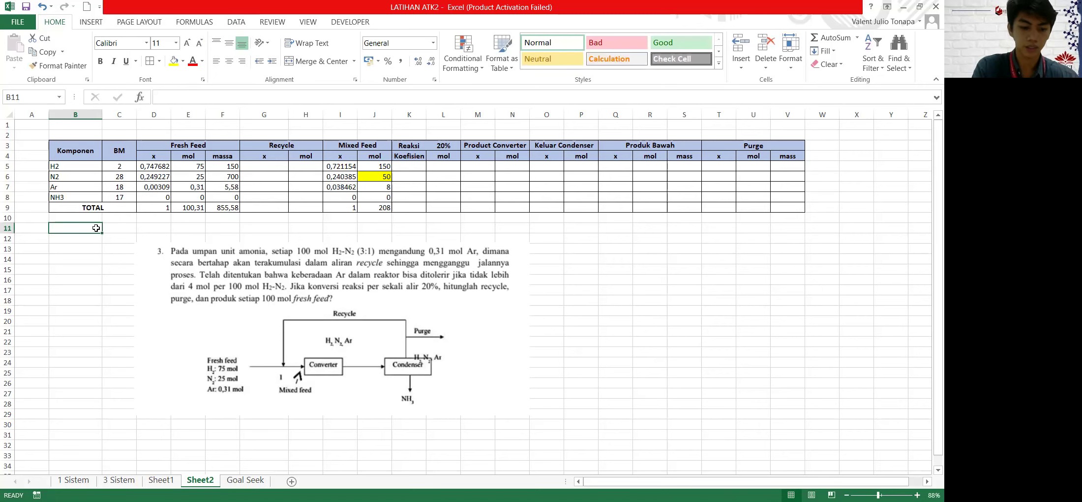
type("reaksi")
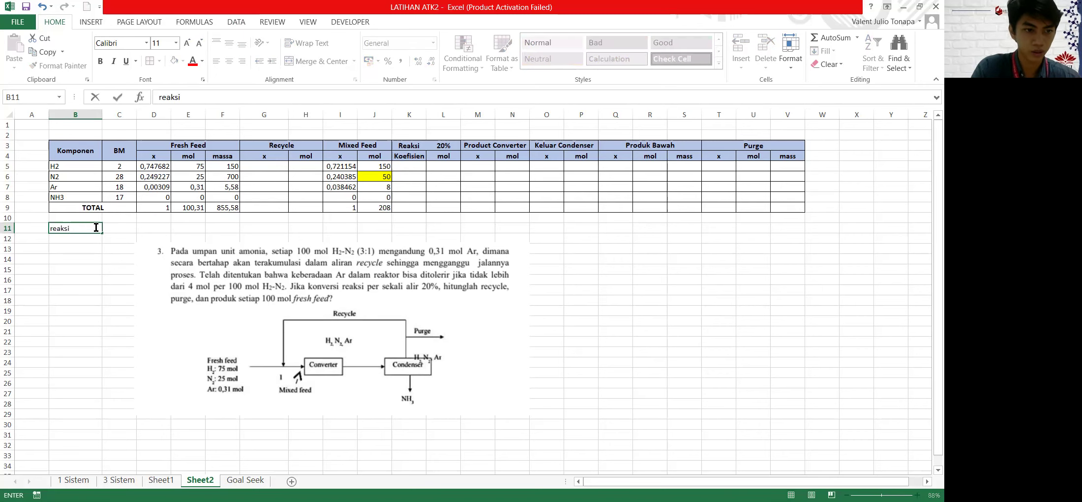
key("BackSpace")
key("BackSpace")
key("BackSpace")
key("BackSpace")
key("BackSpace")
key("BackSpace")
type("Reaksi")
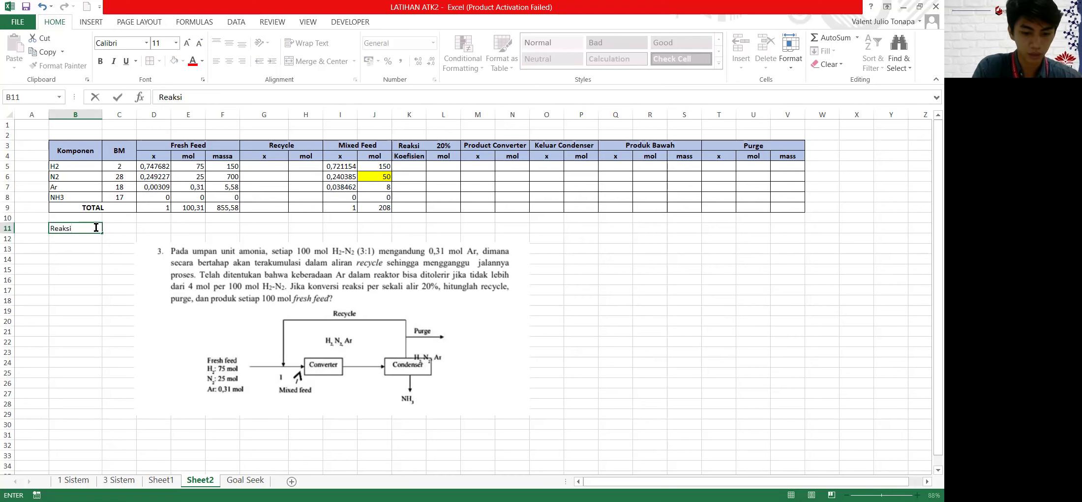
type(" =")
key("Tab")
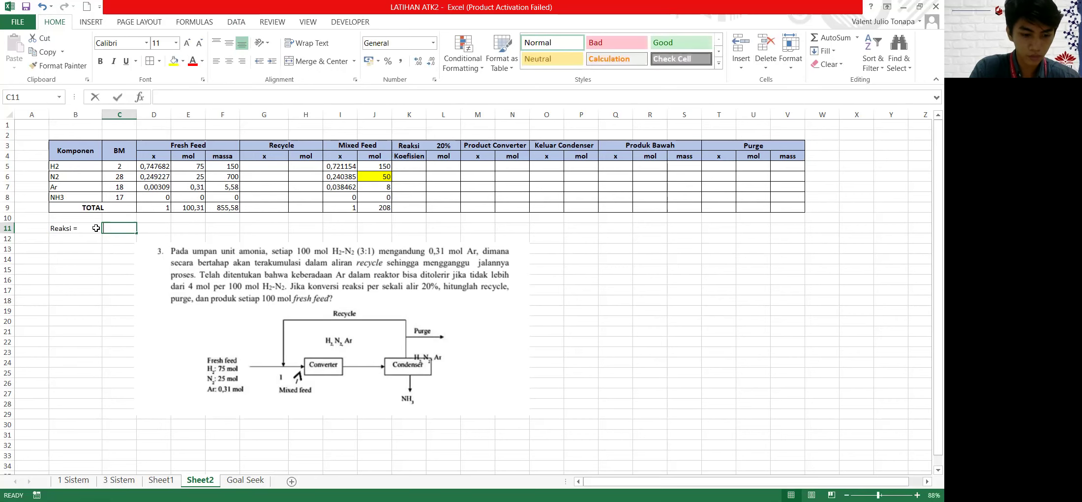
Enter the reactants of the reaction equation in row 11: N2 in C11, + in D11 and H2 in E11
type("N2")
key("Tab")
type("+")
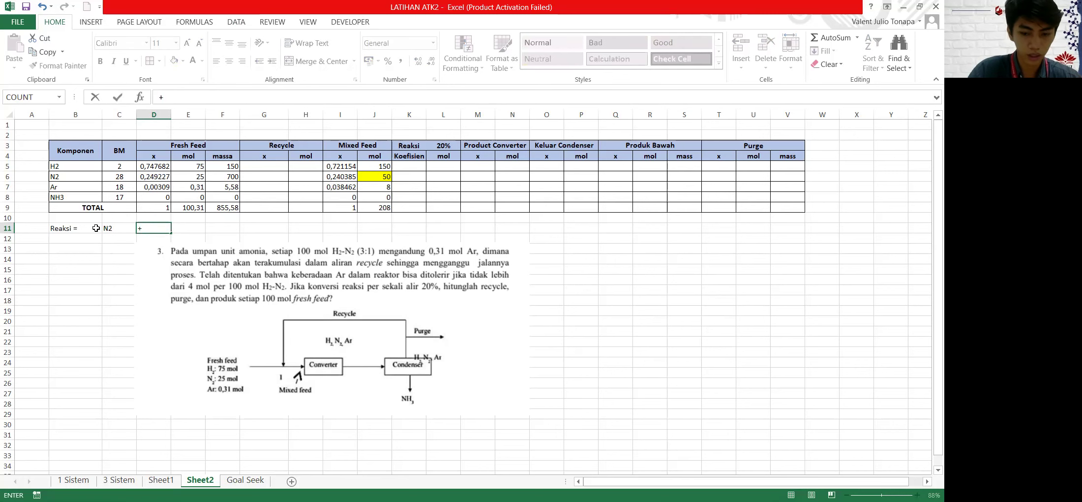
key("Tab")
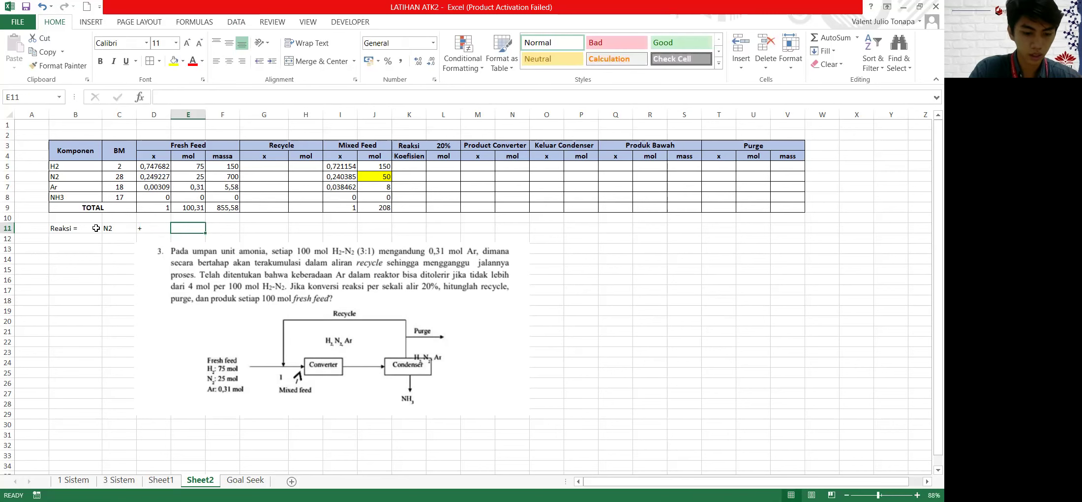
type("H2")
key("Tab")
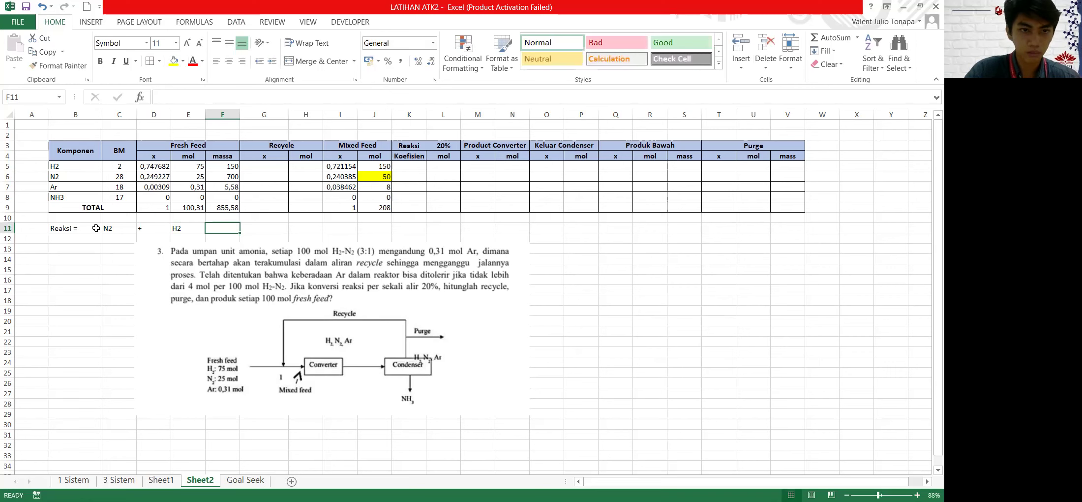
Insert the right-arrow symbol (character code 174) in F11 and enter the product NH3 in G11
left_click(97, 21)
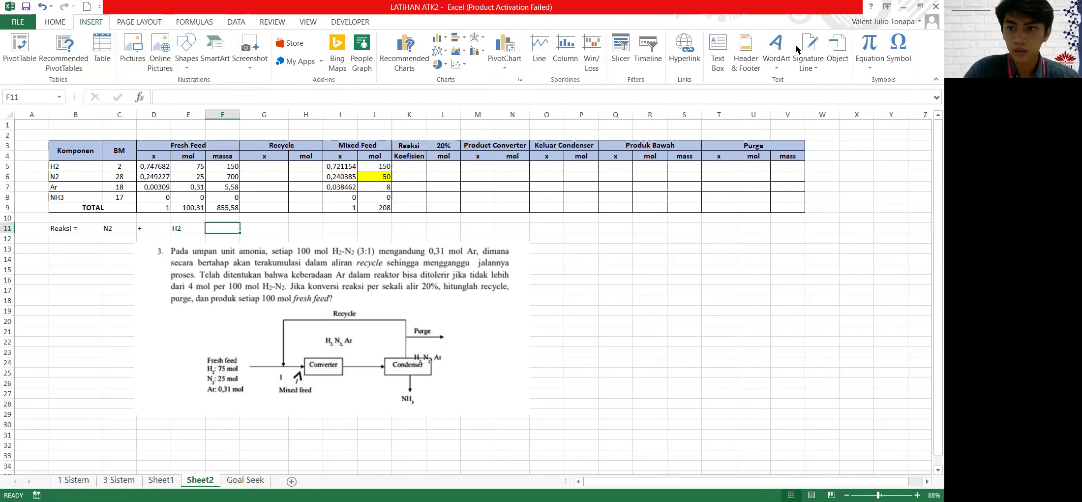
left_click(909, 53)
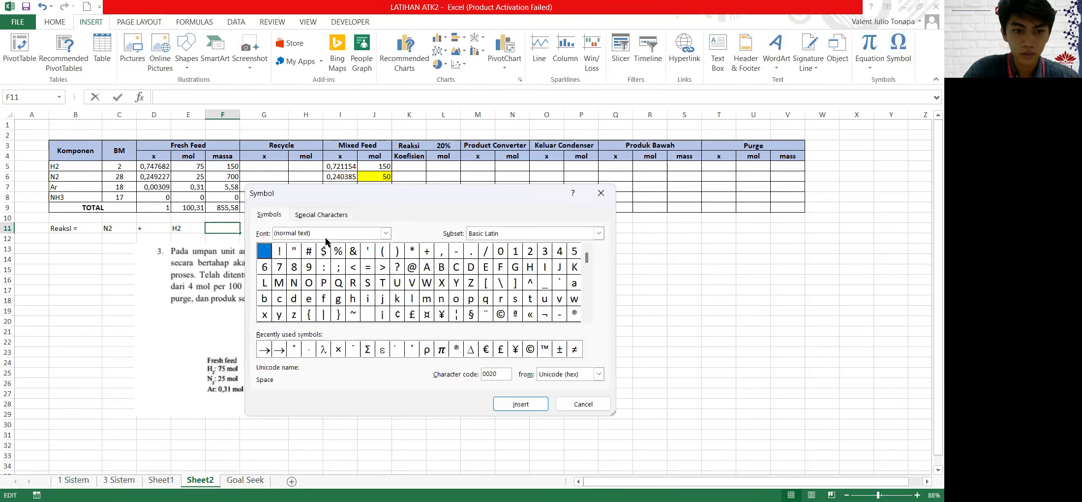
left_click(279, 350)
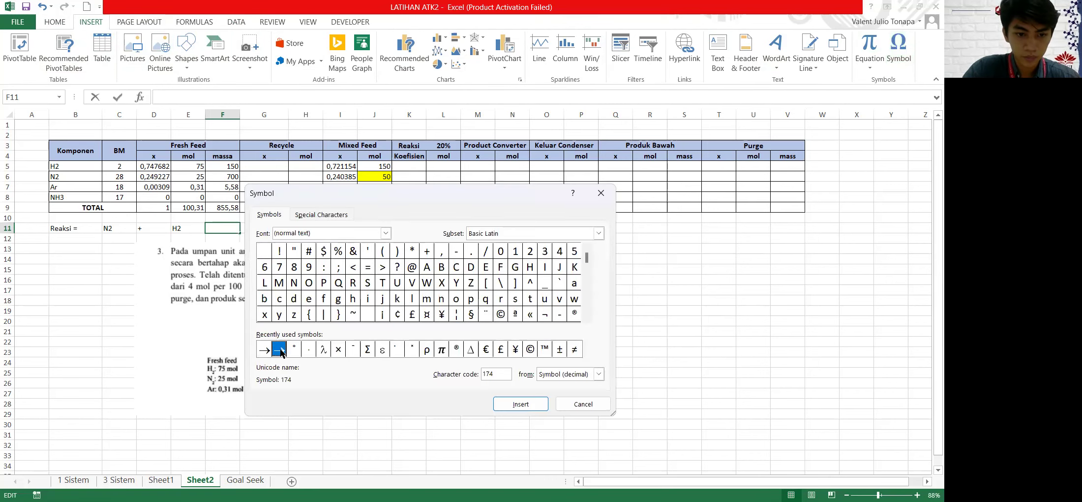
left_click(509, 398)
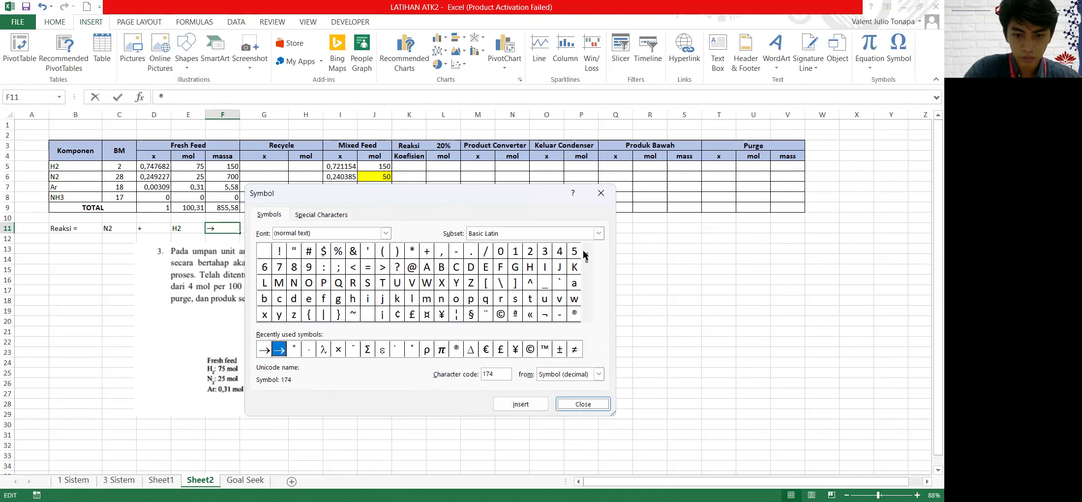
left_click(600, 193)
left_click(262, 228)
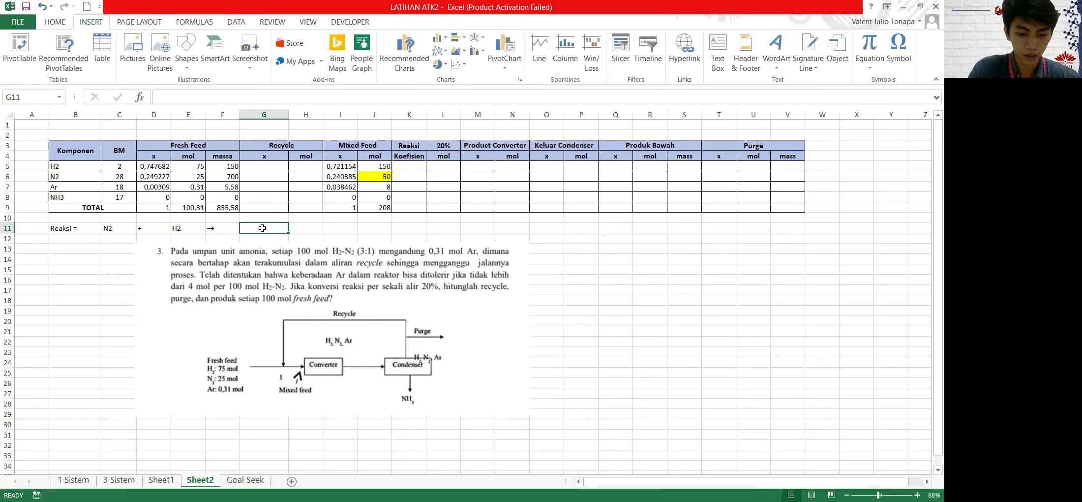
type("NH3")
key("ctrl+Return")
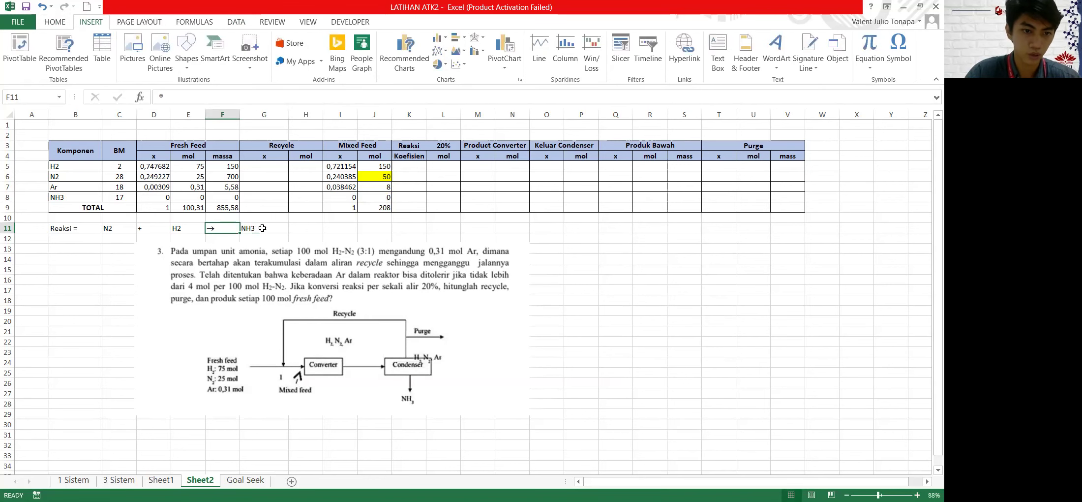
Balance the reaction equation by changing E11 to 3H2 and G11 to 2NH3
left_click(175, 227)
type("H2")
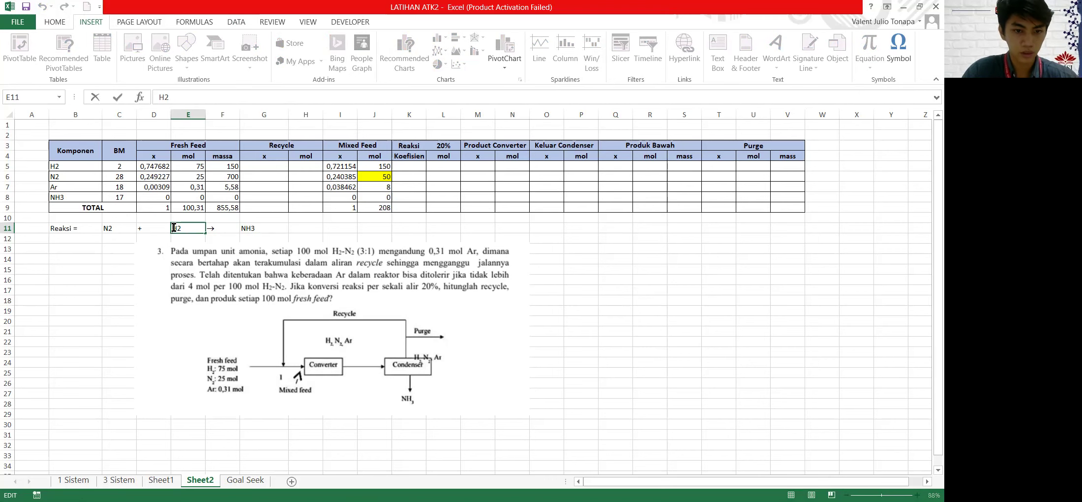
left_click(173, 227)
type("3")
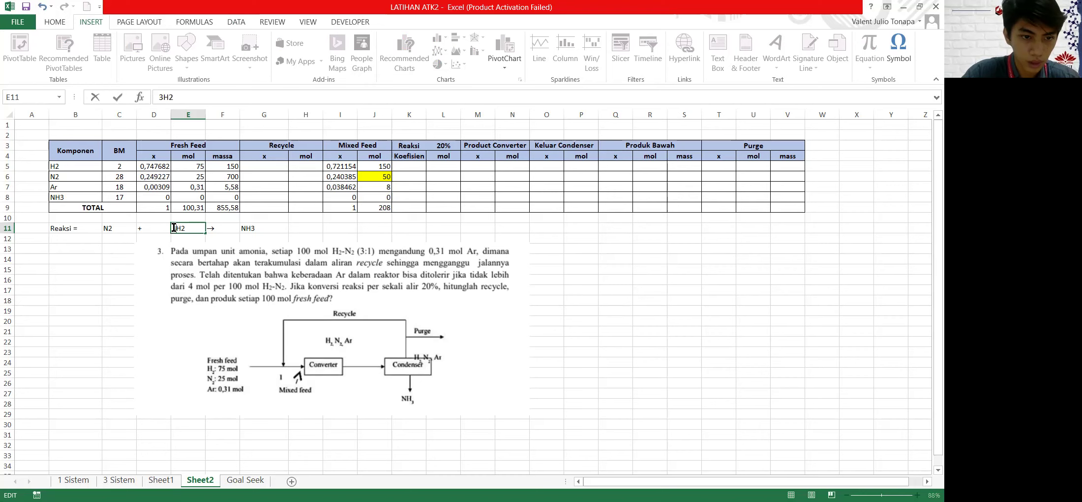
left_click(245, 227)
double_click(245, 227)
type("2")
left_click(301, 227)
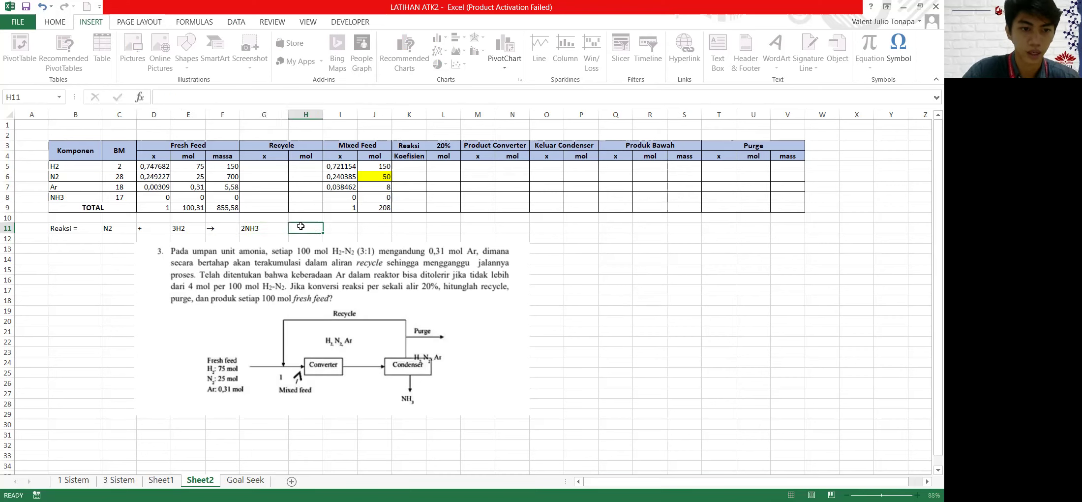
Give the reaction equation cells B11:G11 a light orange fill
left_click_drag(54, 228, 271, 227)
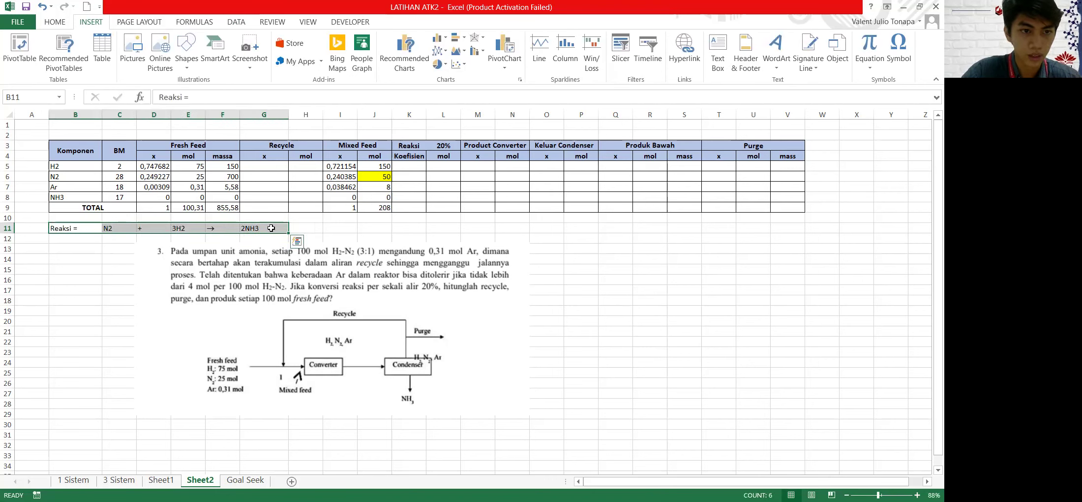
left_click(55, 22)
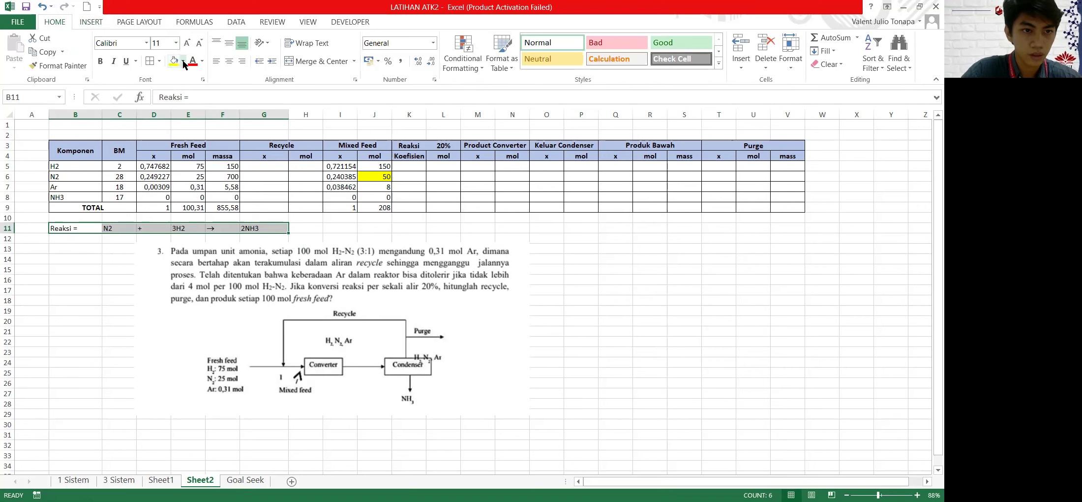
left_click(184, 62)
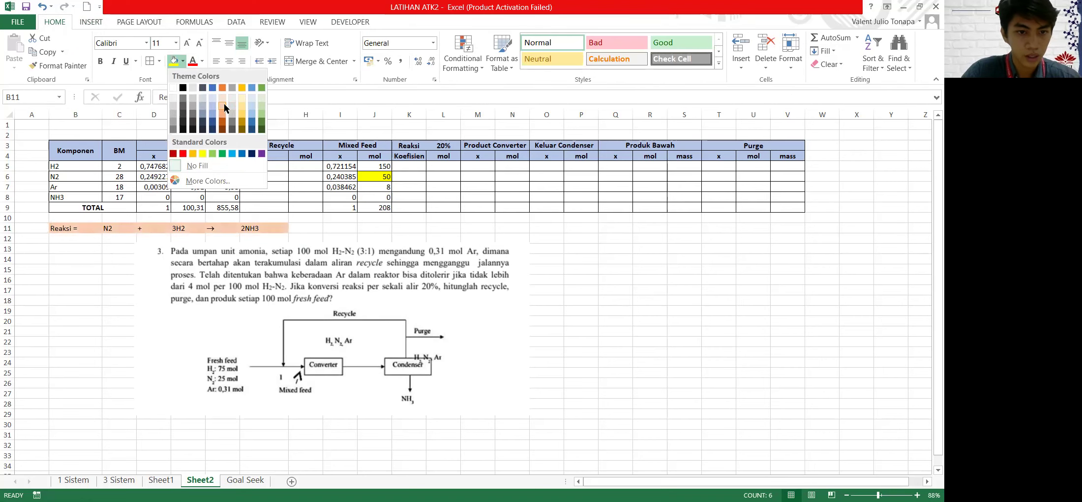
left_click(224, 103)
left_click(414, 171)
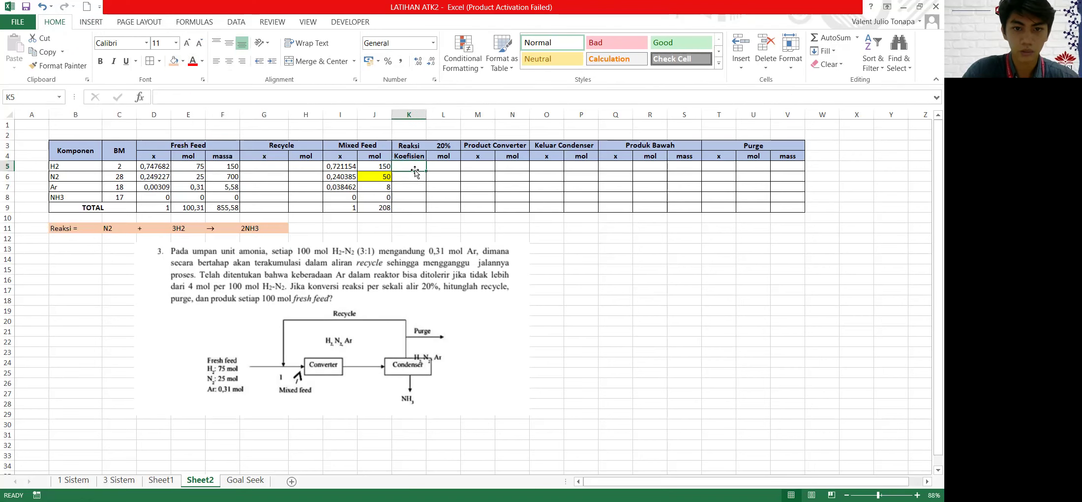
left_click(447, 177)
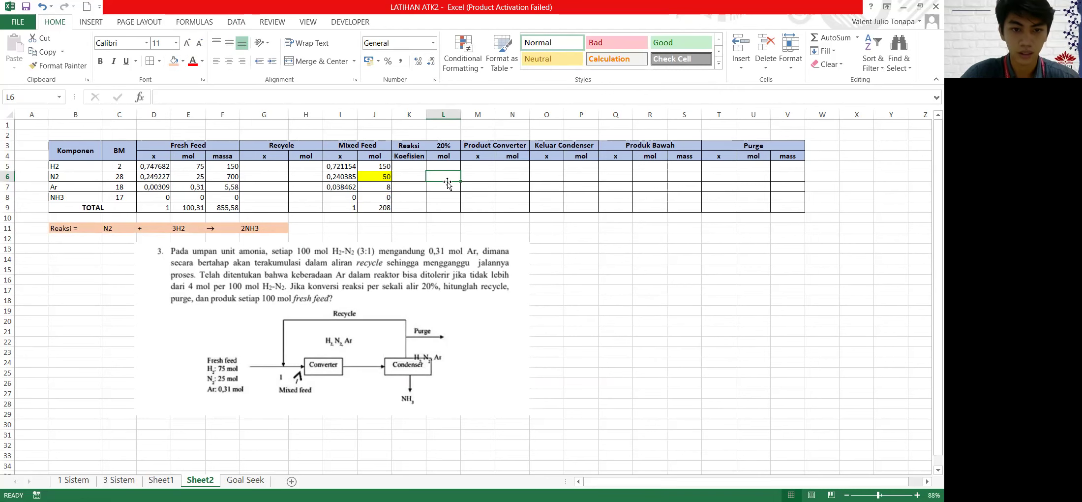
type("=")
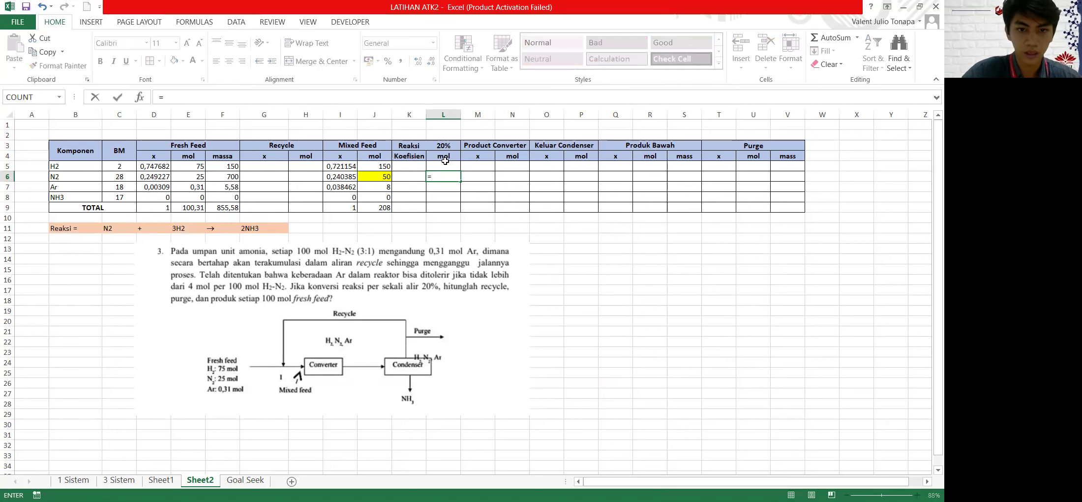
left_click(445, 147)
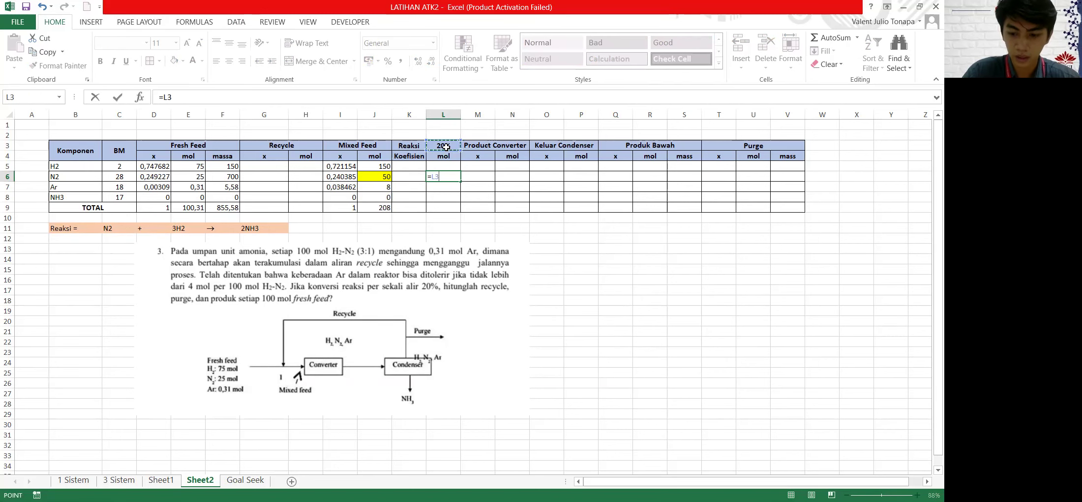
type("*")
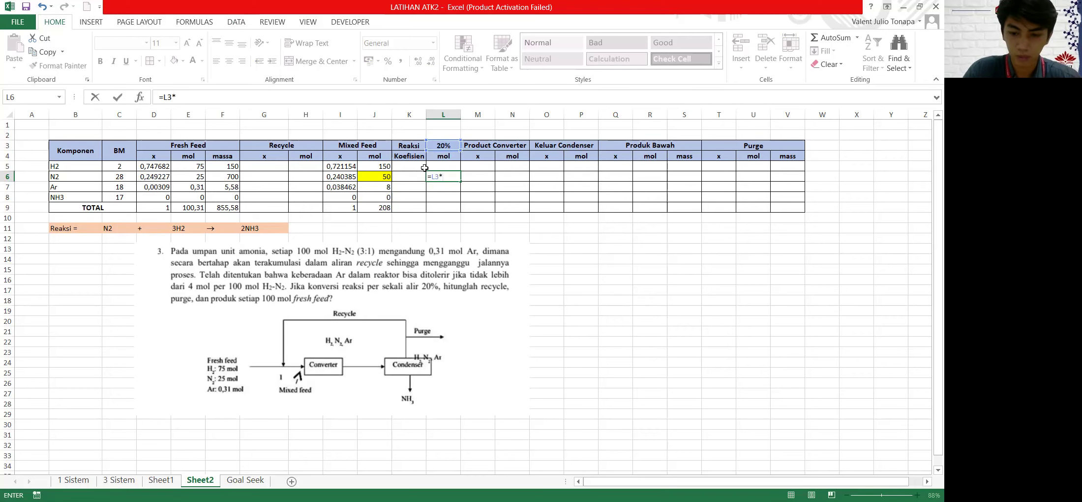
key("Escape")
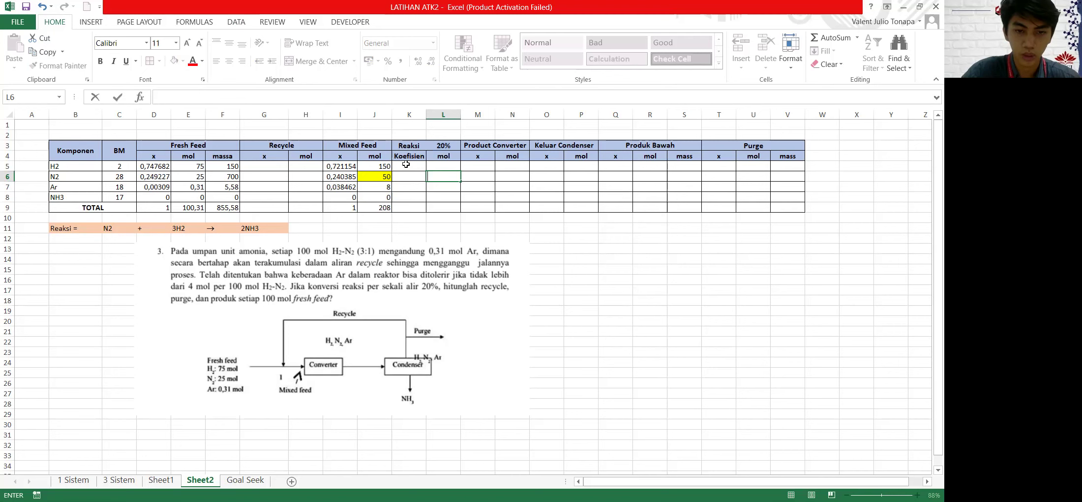
Enter the reaction coefficients in K5:K8: -3 for H2, -1 for N2, 0 for Ar and 2 for NH3
left_click(406, 165)
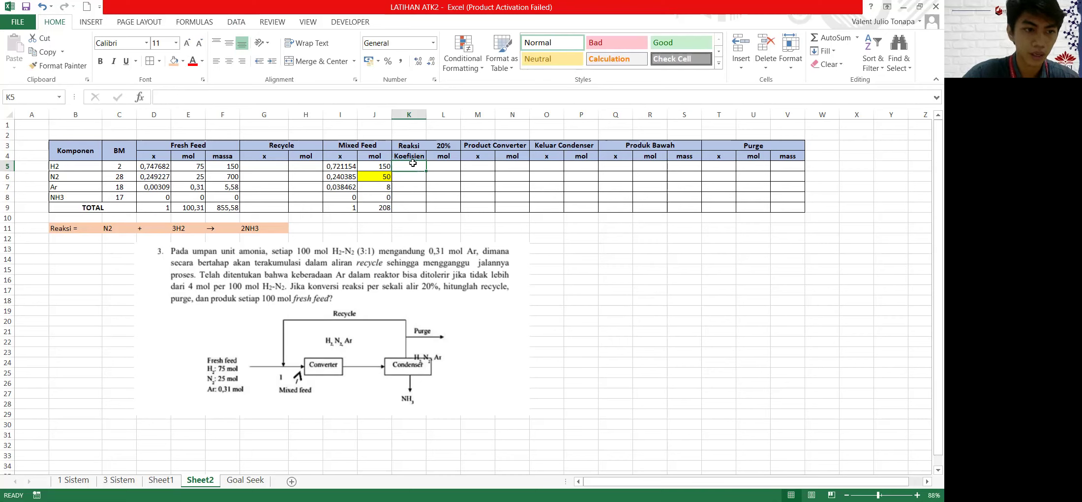
left_click(175, 231)
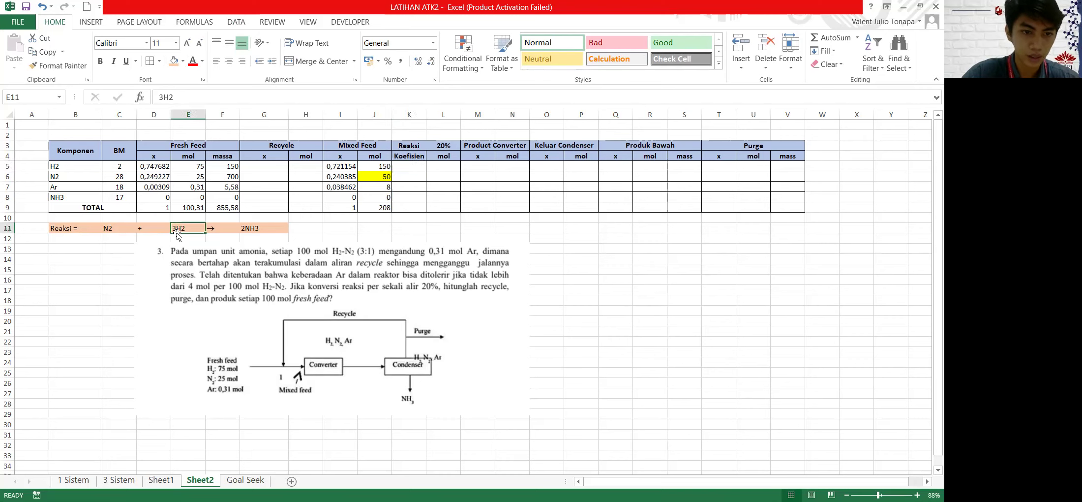
left_click(406, 167)
type("-3")
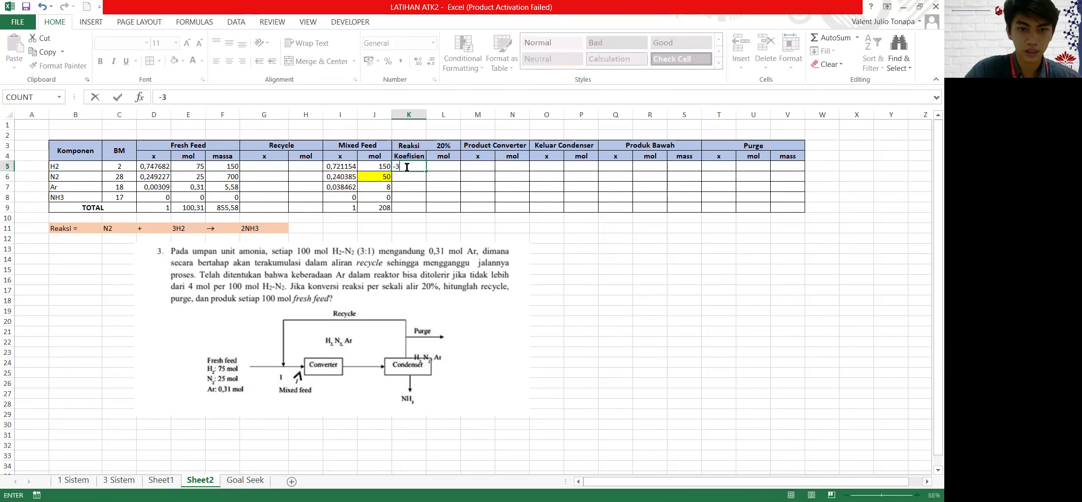
left_click(410, 177)
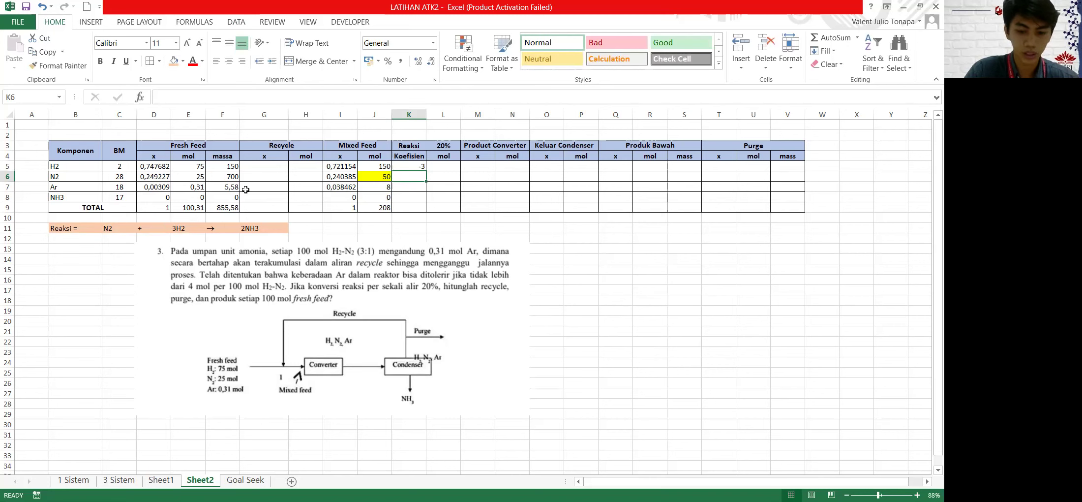
type("-1")
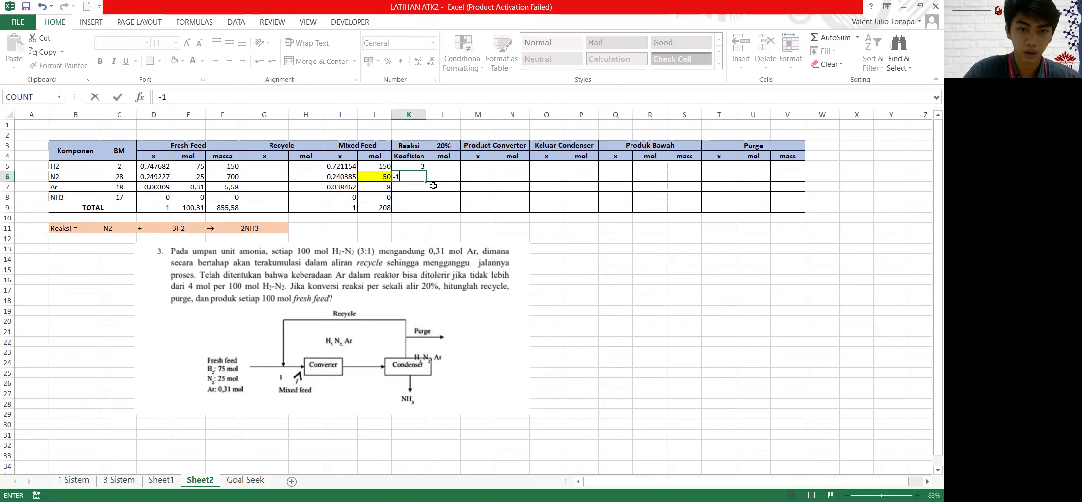
left_click(414, 186)
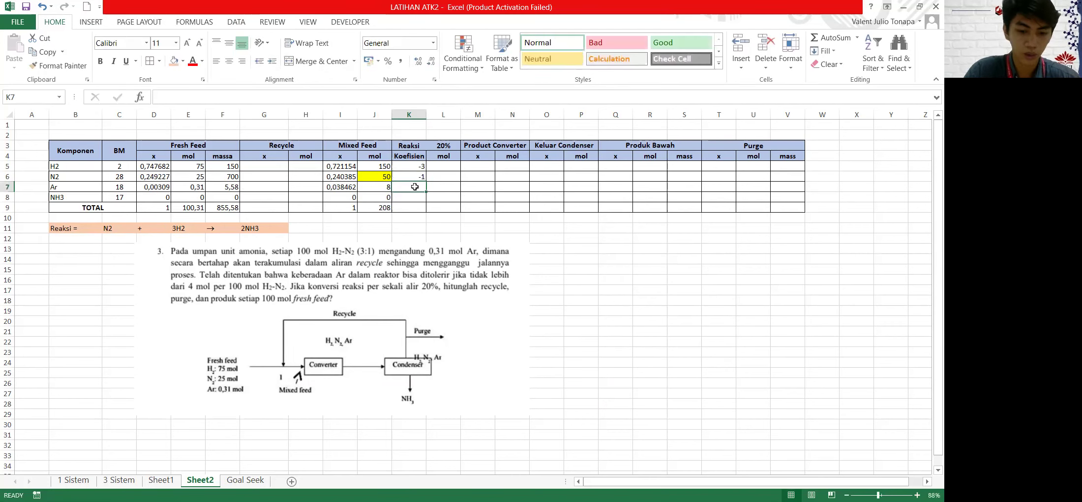
type("0")
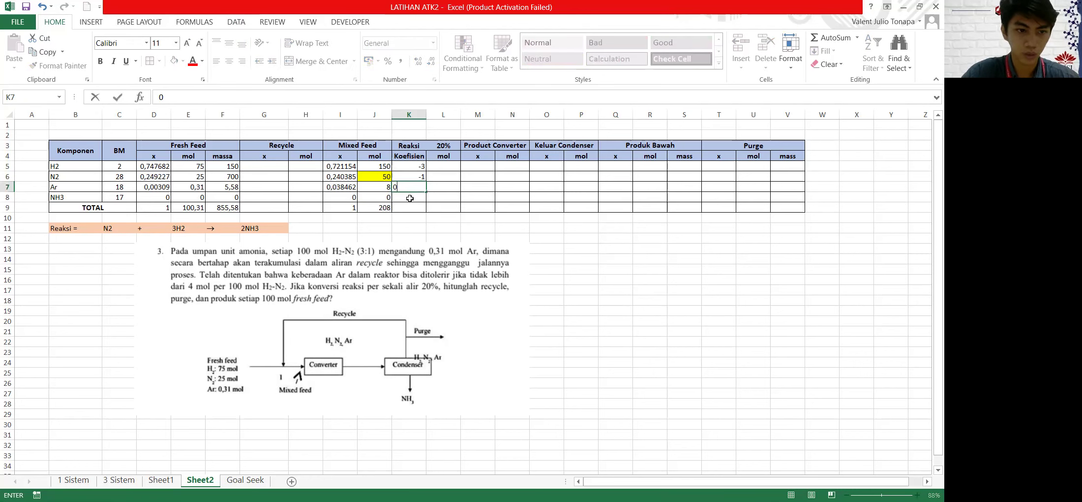
left_click(409, 198)
type("2")
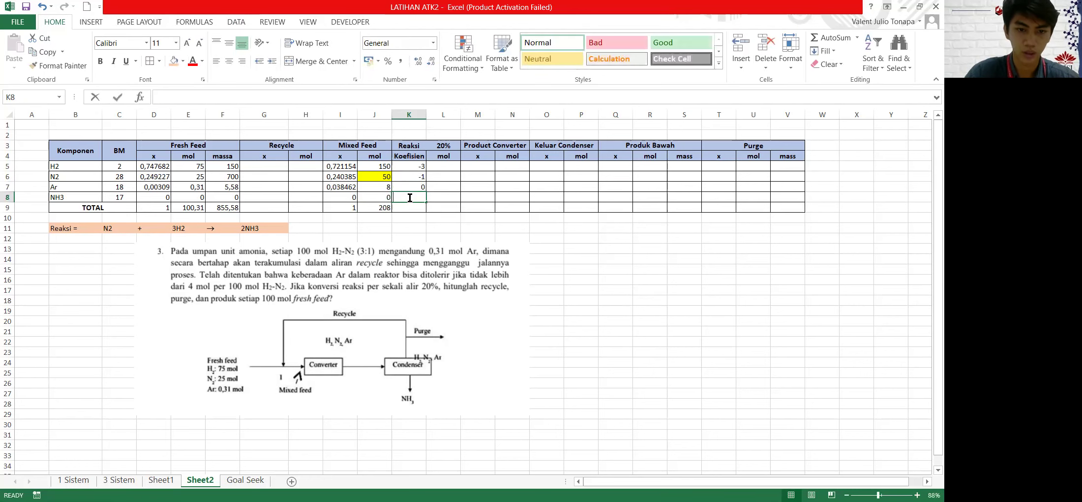
Calculate the reacted moles of N2 in L6 with the formula =L3*J6*K6
left_click(455, 178)
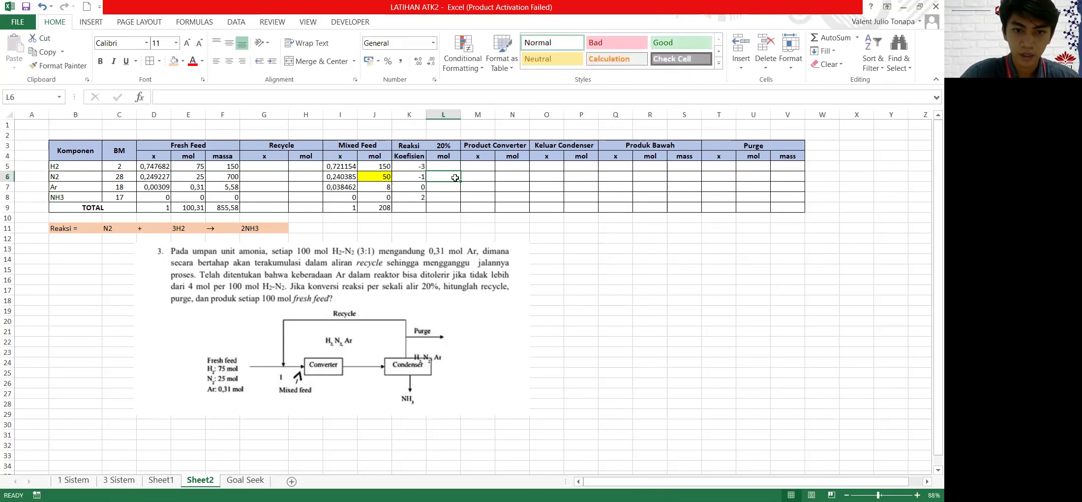
type("=")
left_click(444, 146)
type("*")
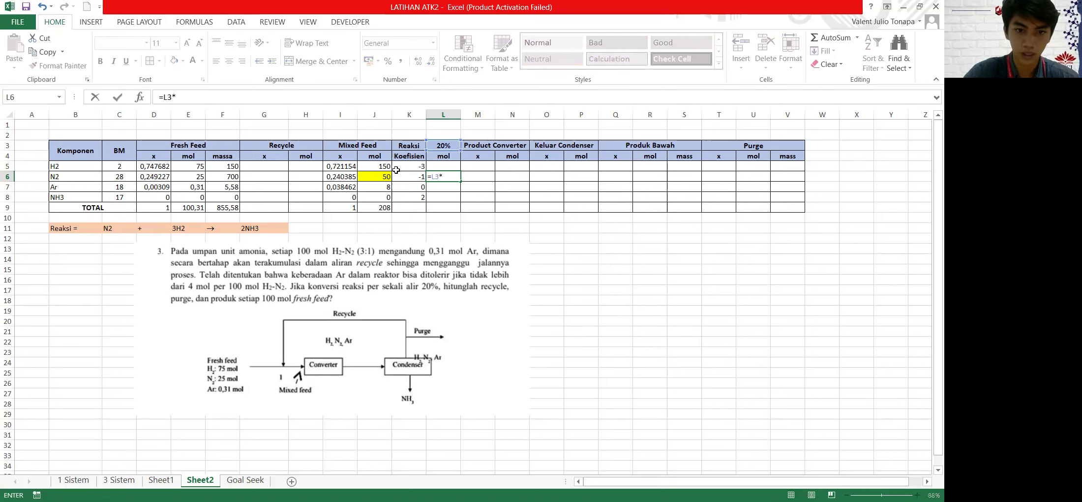
left_click(374, 178)
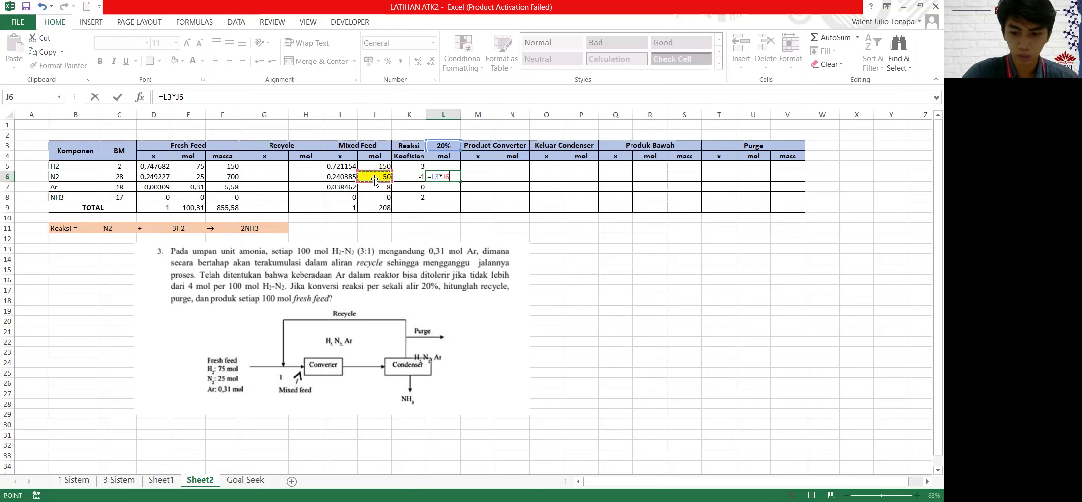
type("*")
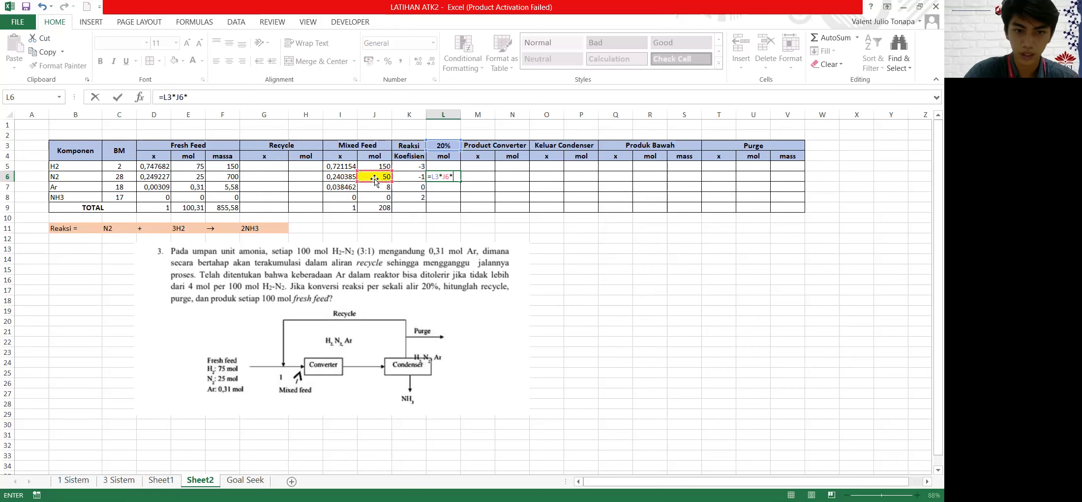
left_click(419, 179)
key("Return")
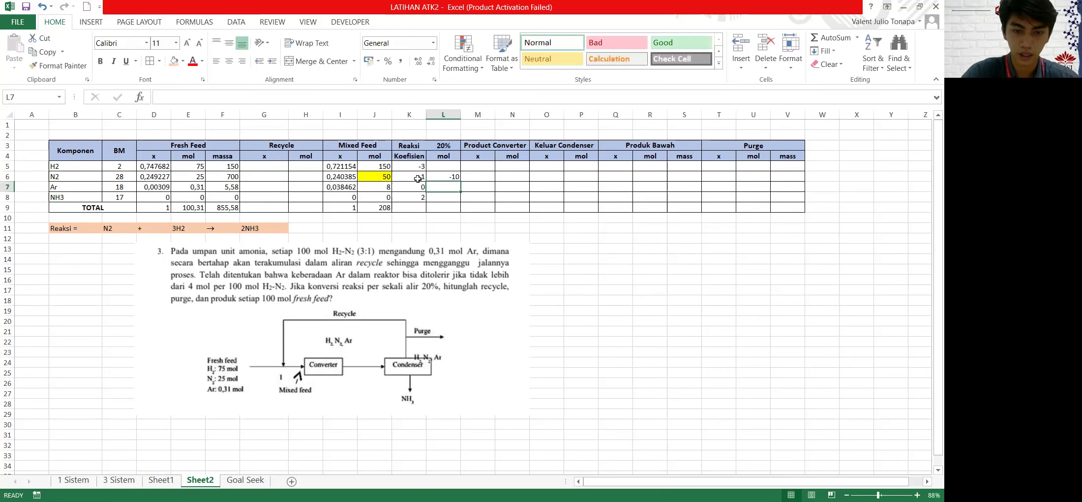
Calculate the reacted moles of H2 in L5 with the formula =L6/K6*K5
left_click(443, 166)
type("=")
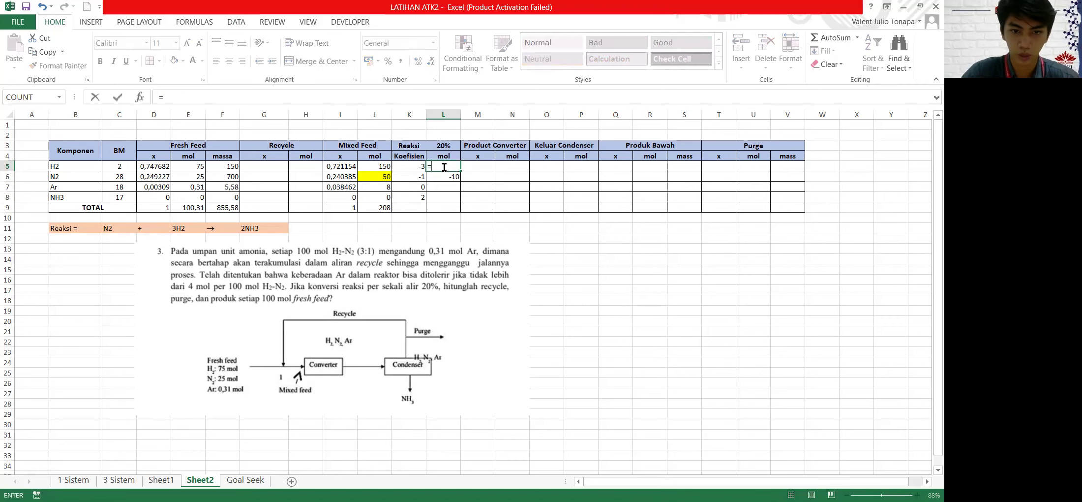
left_click(444, 176)
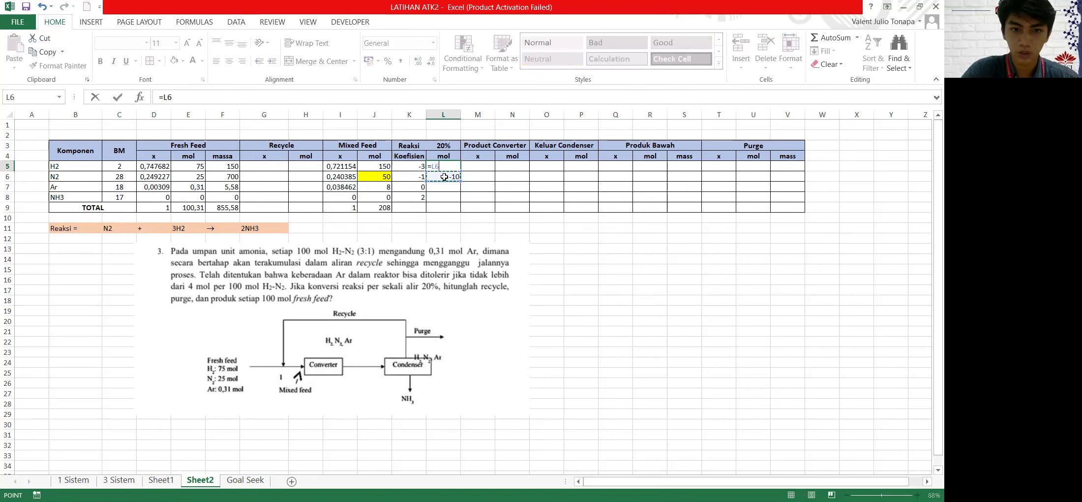
type("/")
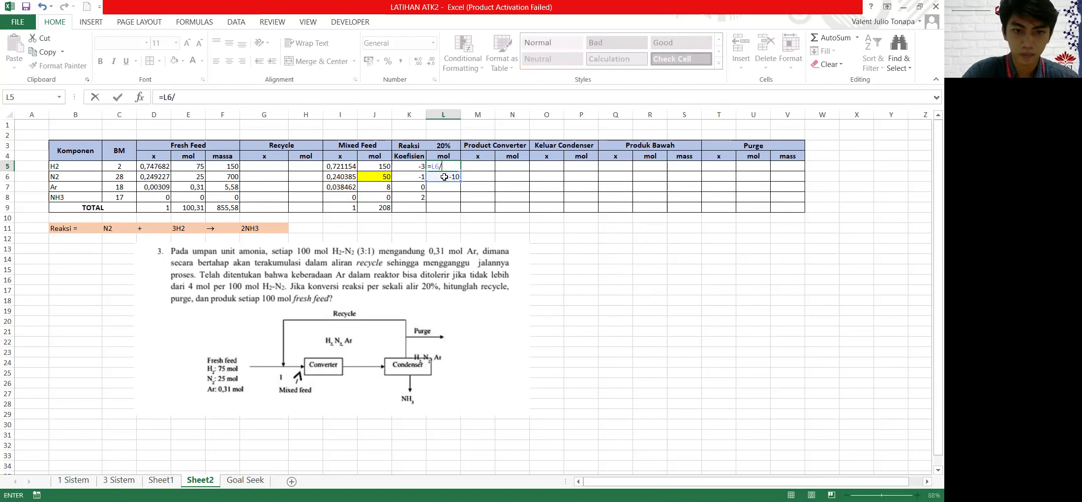
left_click(418, 177)
type("*")
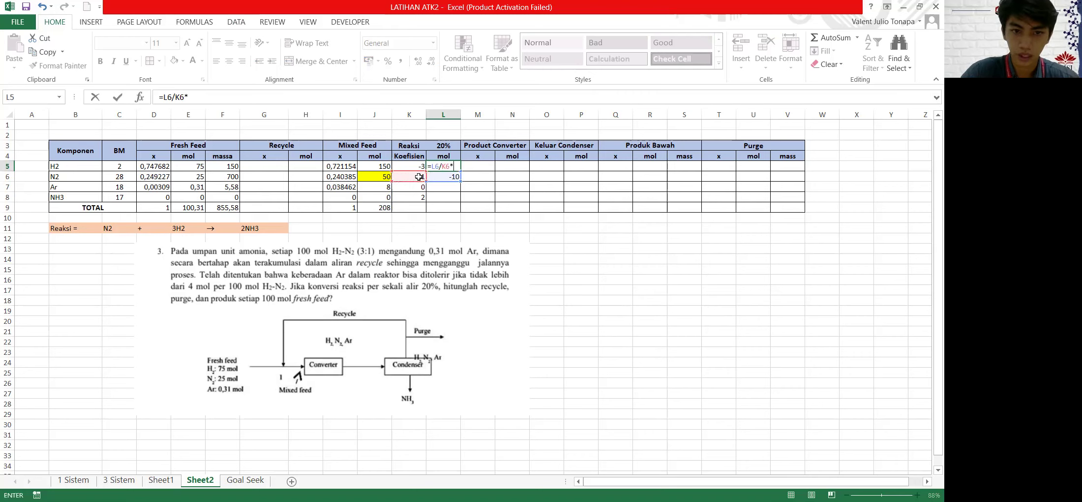
left_click(408, 166)
key("Return")
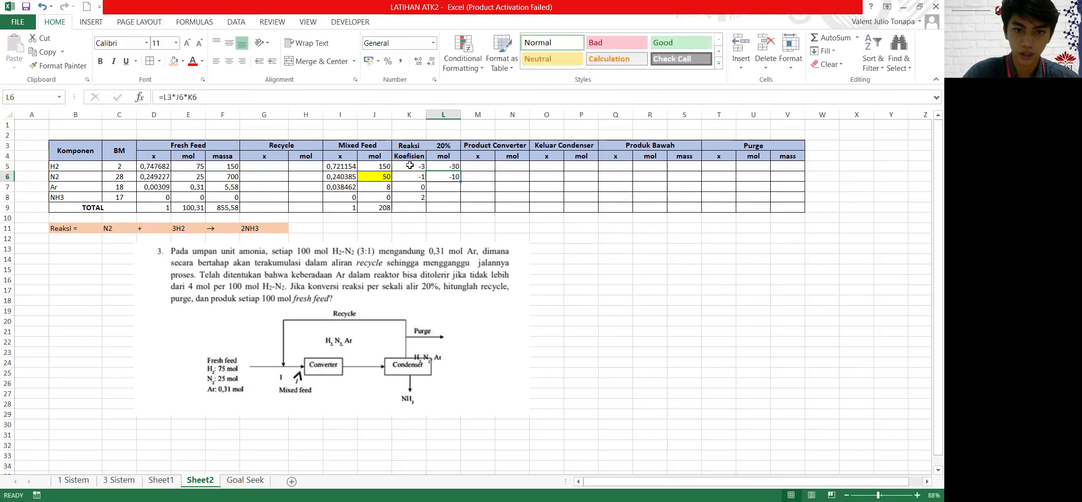
Enter 0 for Ar in L7 and calculate the moles of NH3 formed in L8 with =L6/K6*K8
left_click(449, 186)
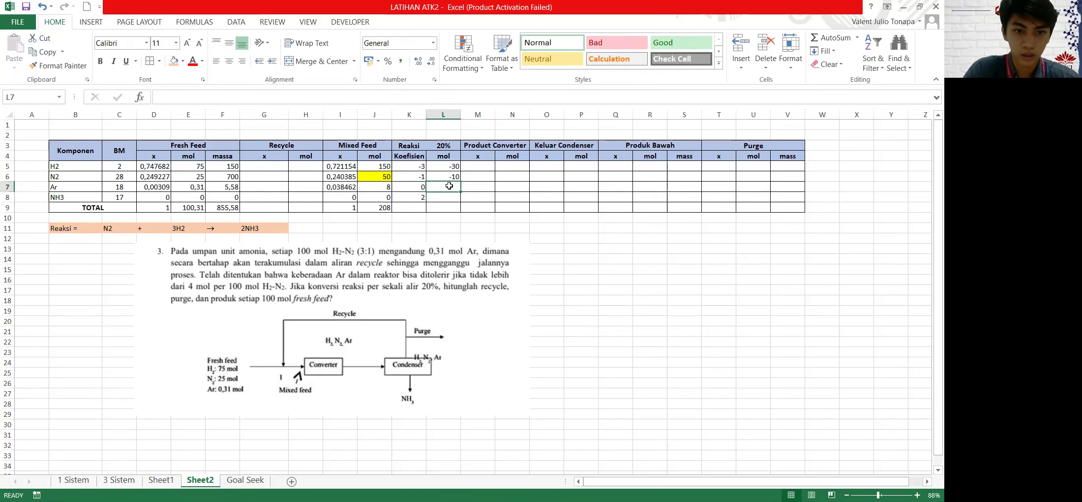
type("0")
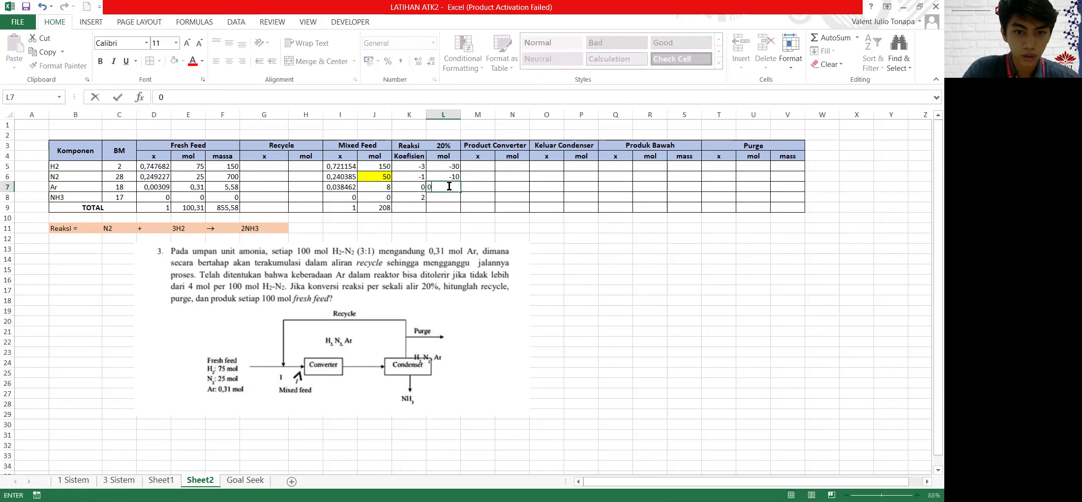
left_click(441, 197)
type("=")
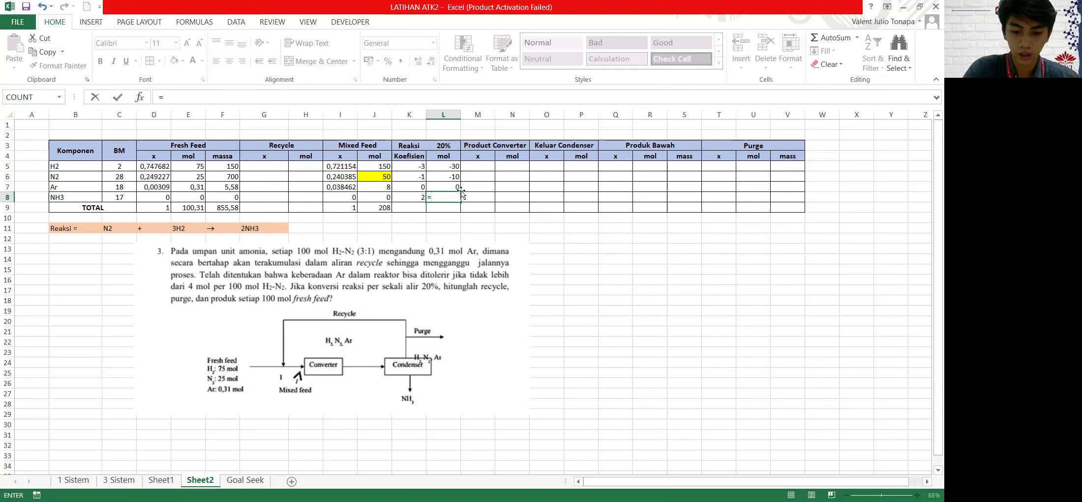
left_click(449, 176)
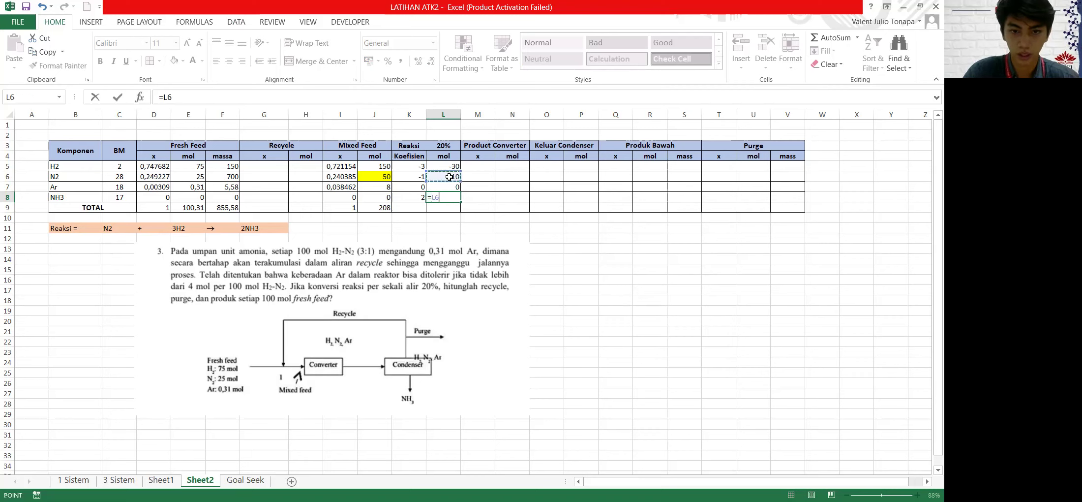
type("/")
left_click(415, 178)
type("*")
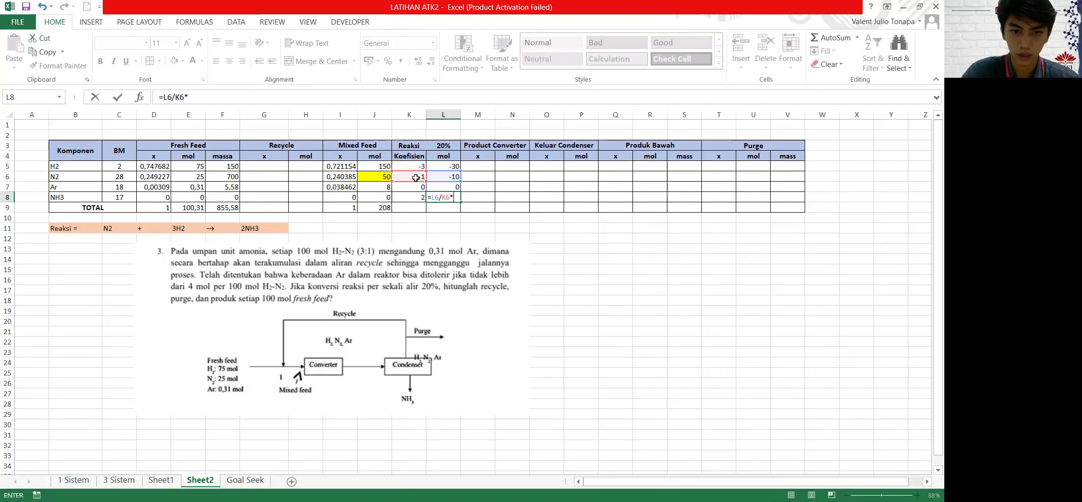
left_click(413, 199)
key("Return")
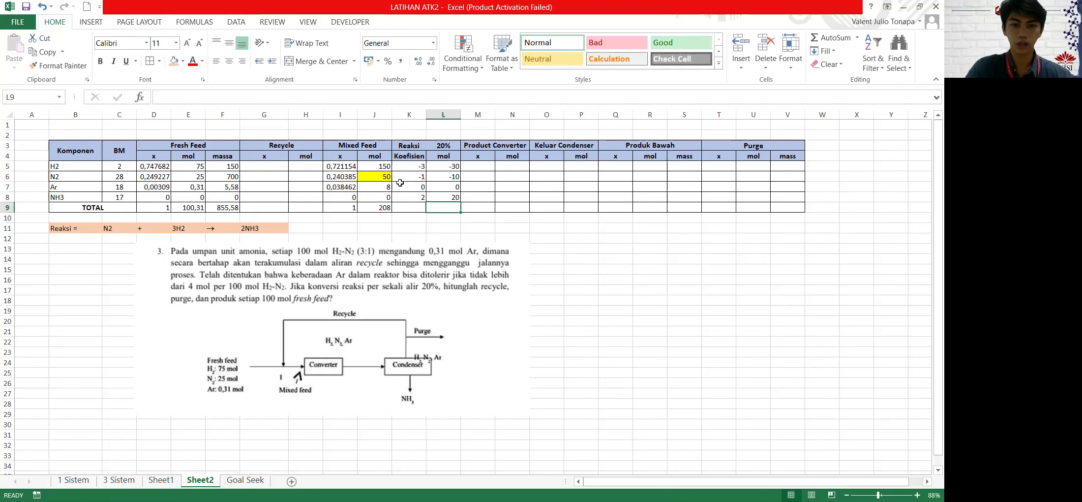
Total the 20% conversion mol column in L9 with =SUM(L5:L8)
type("=")
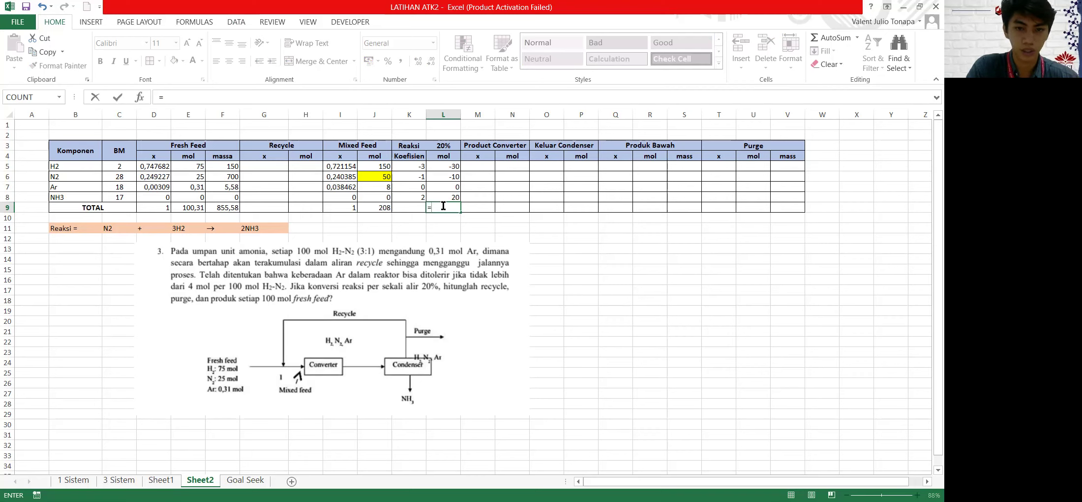
type("SUM(")
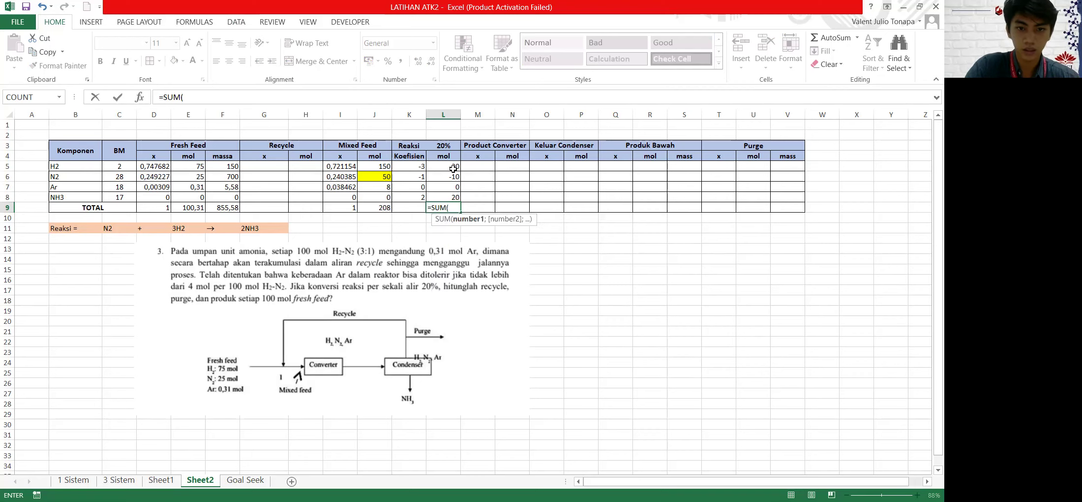
left_click_drag(452, 168, 451, 196)
key("Return")
left_click(405, 206)
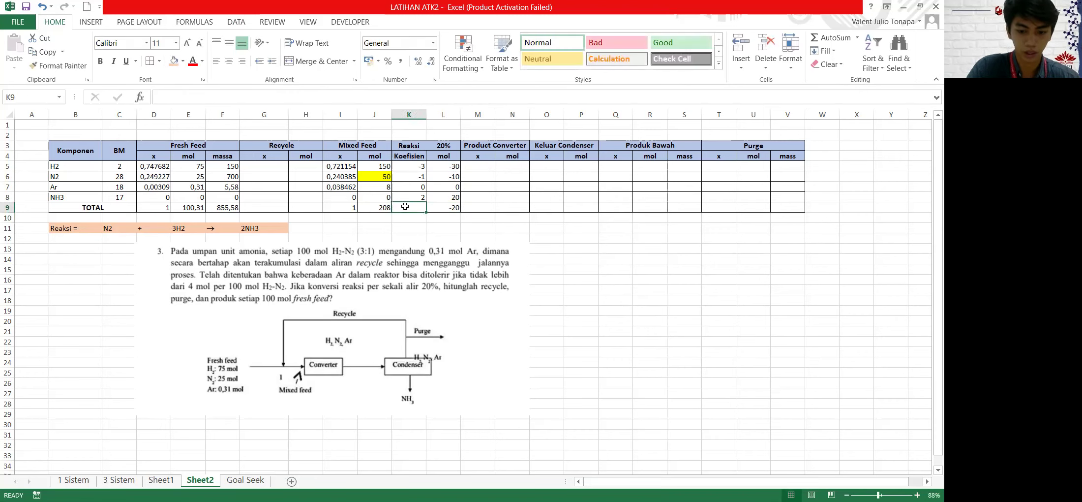
type("=")
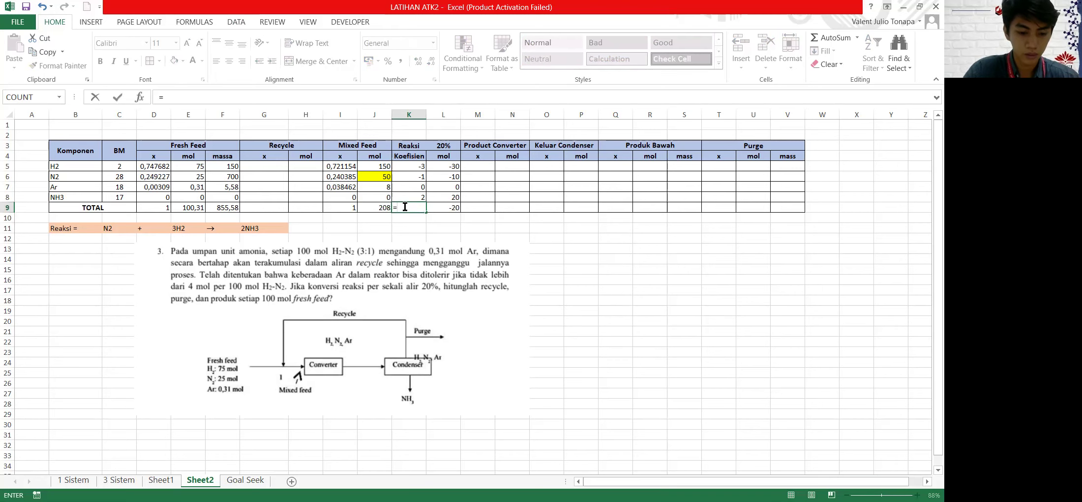
key("BackSpace")
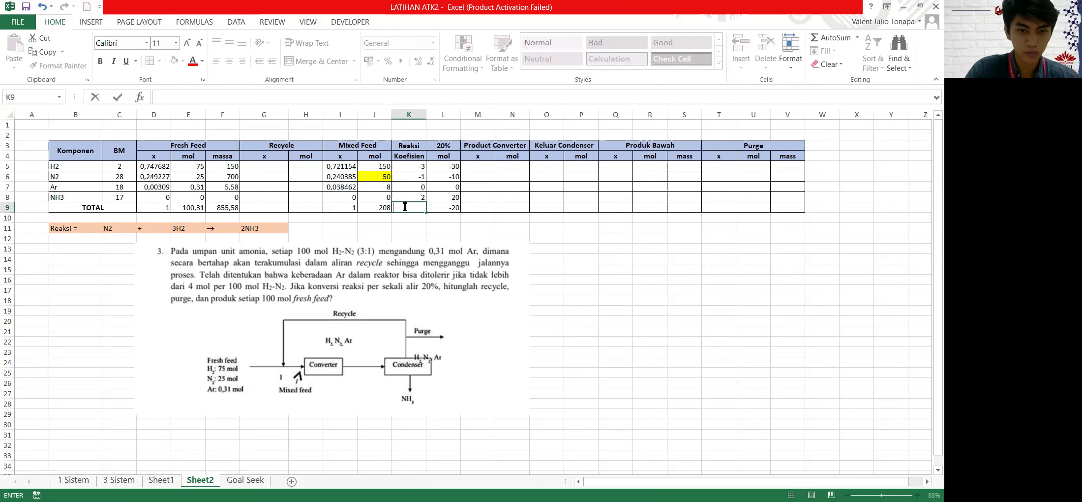
left_click(488, 168)
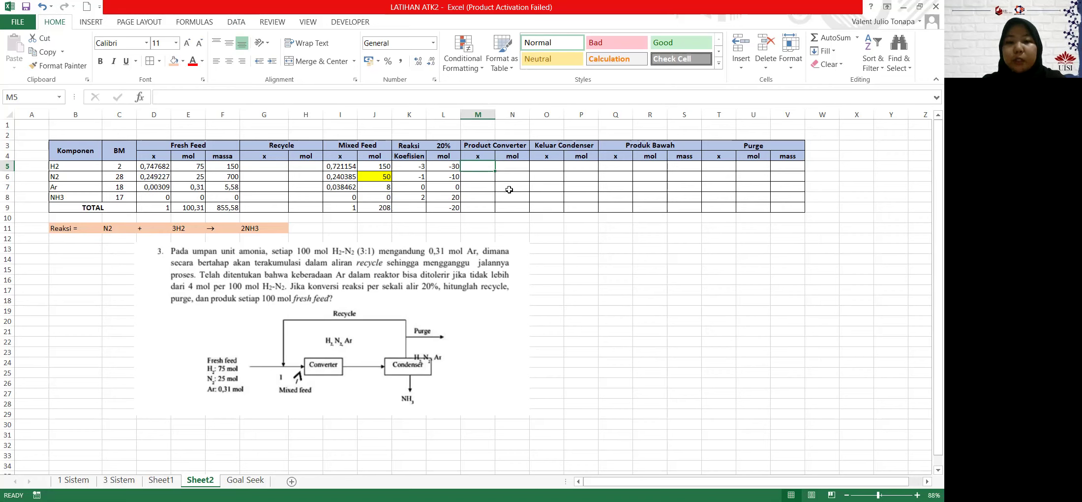
Calculate the Product Converter moles in N5 with =J5+L5 and fill the formula down to N8
left_click(509, 165)
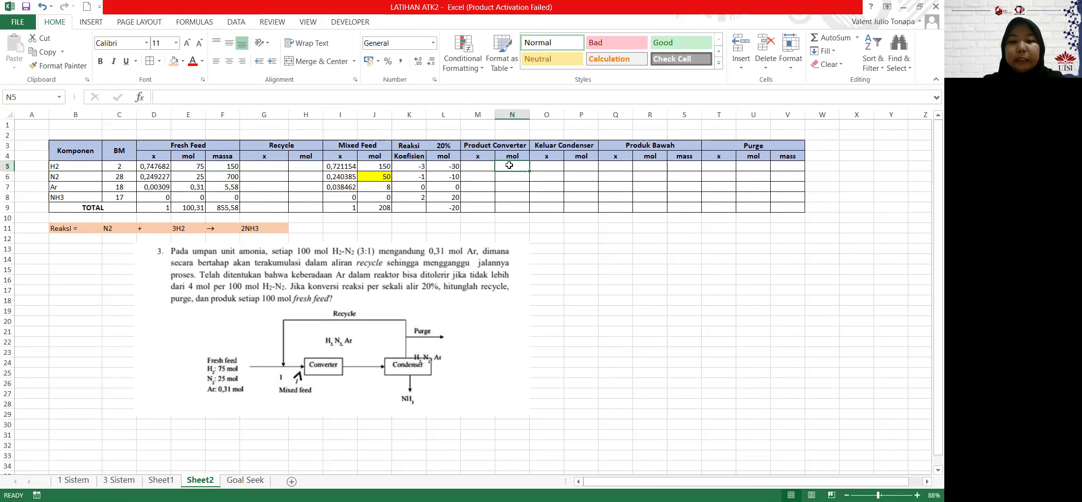
type("=")
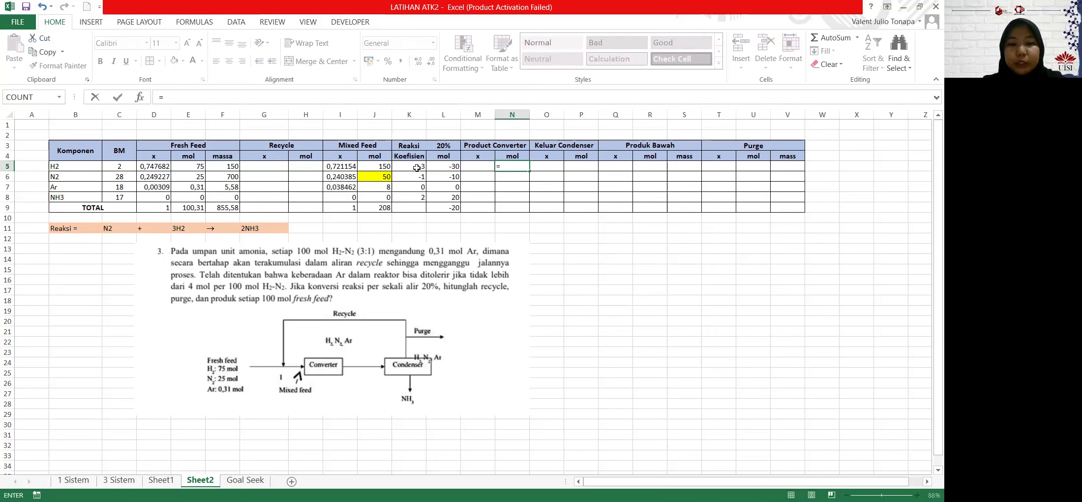
left_click(372, 166)
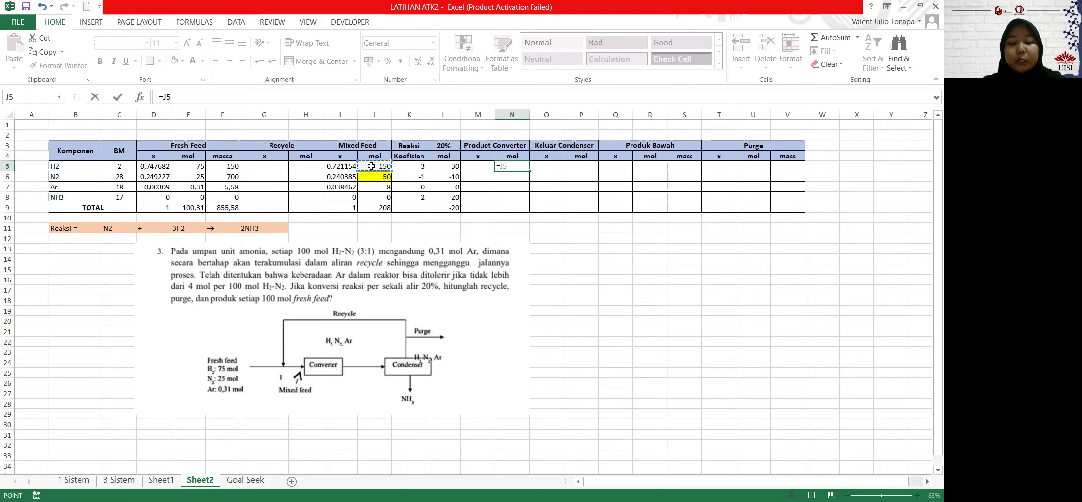
type("+")
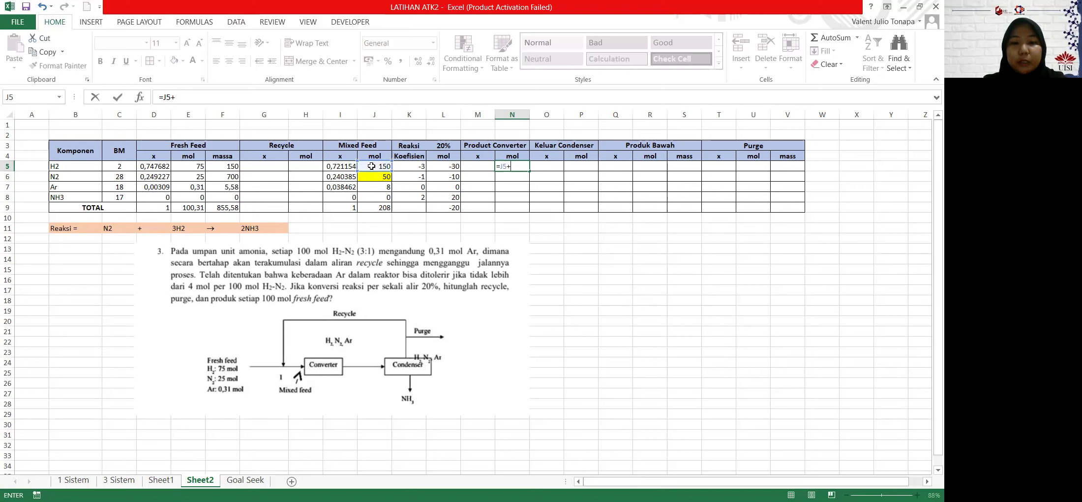
left_click(450, 168)
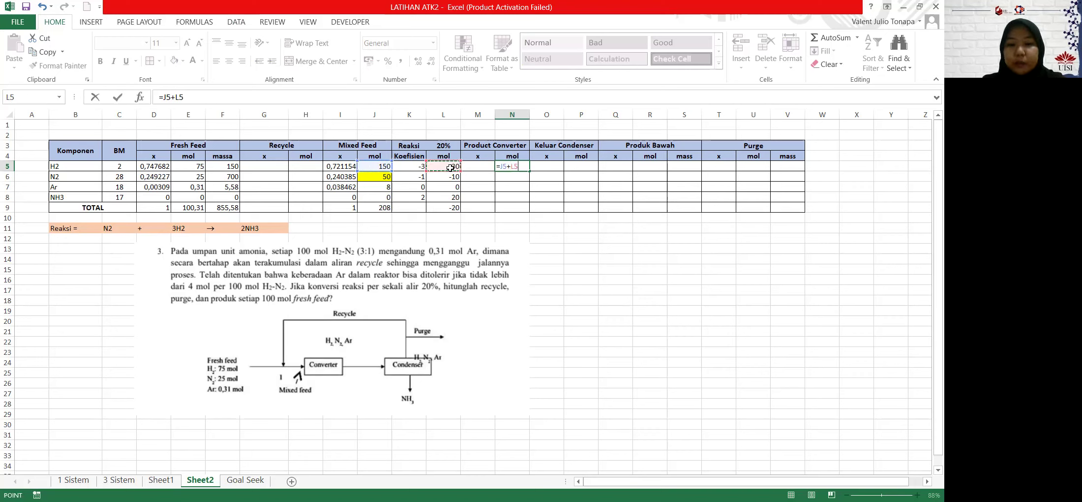
key("Return")
left_click(522, 168)
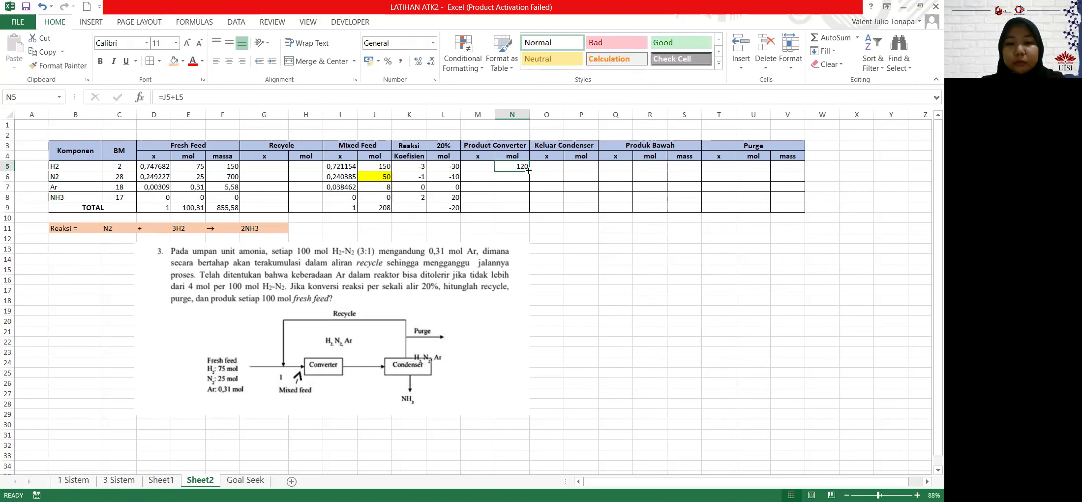
left_click_drag(528, 170, 524, 198)
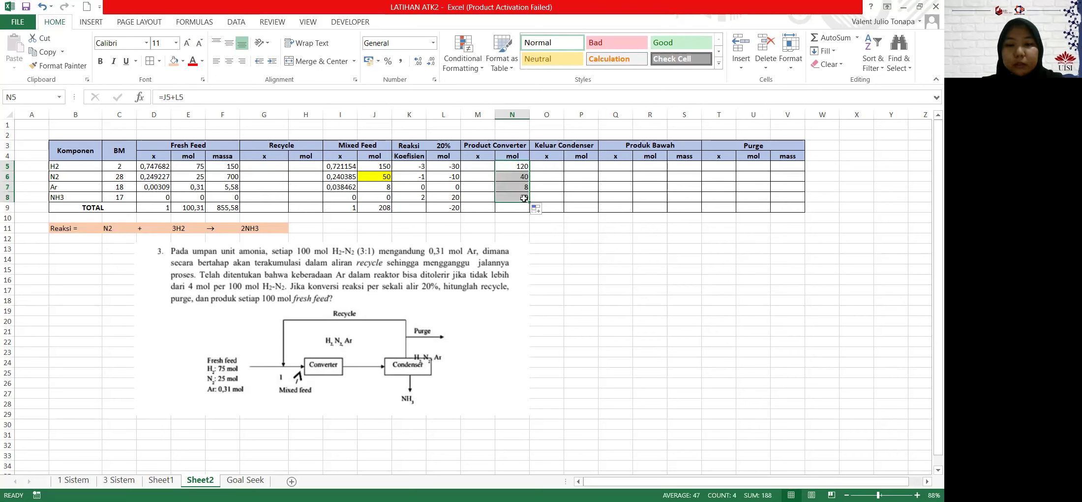
Total the Product Converter mol column in N9 with =SUM(N5:N8)
left_click(511, 214)
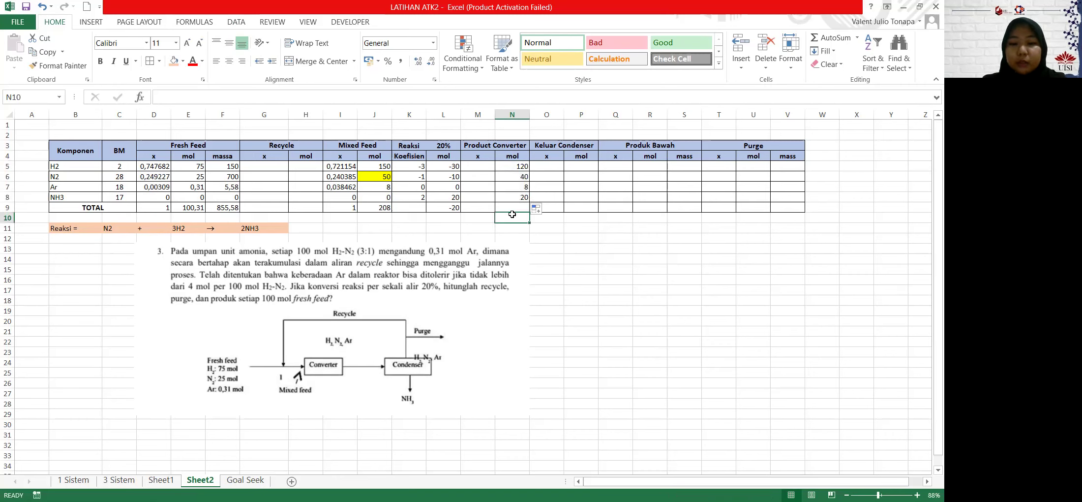
left_click(510, 206)
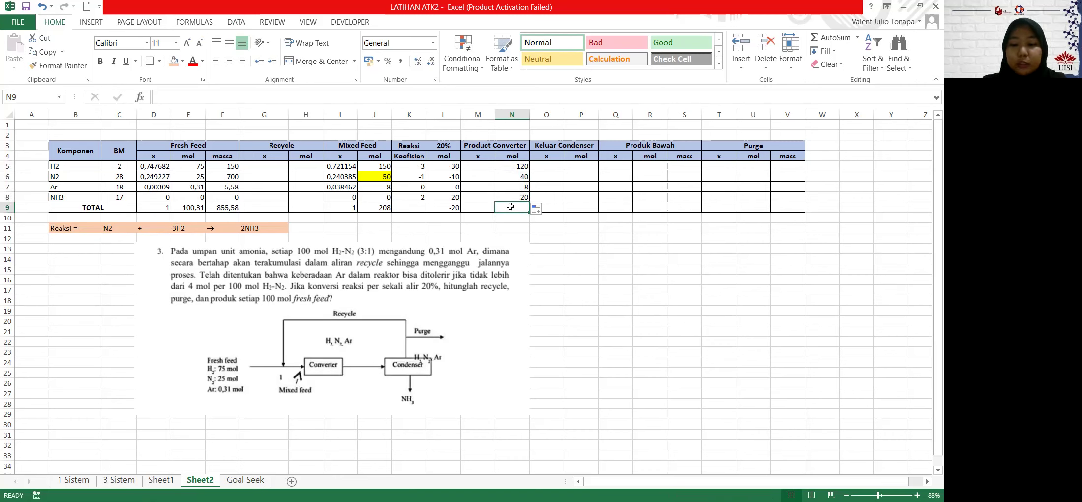
type("=")
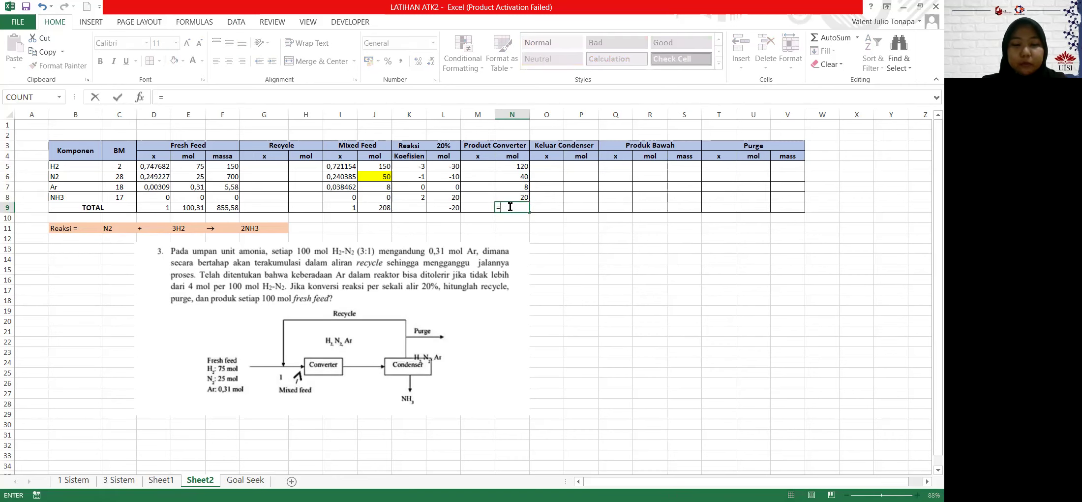
type("sum")
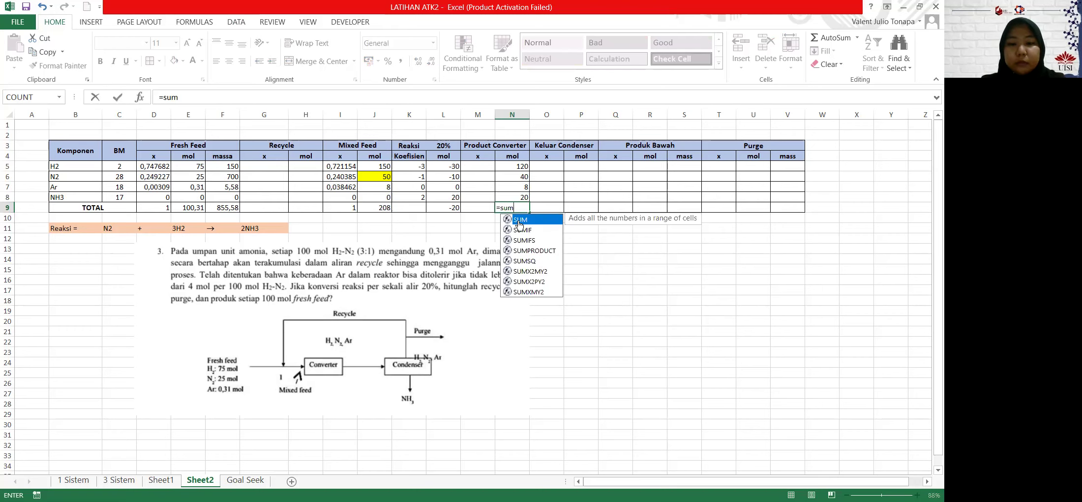
double_click(519, 220)
left_click_drag(511, 166, 511, 197)
key("Return")
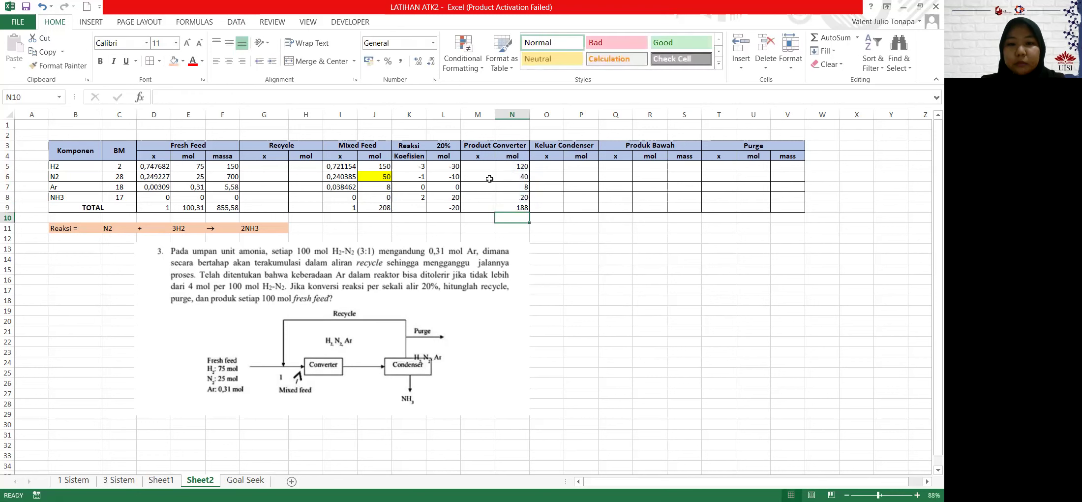
Calculate the H2 mole fraction of the Product Converter in M5 with =N5/N9
left_click(475, 165)
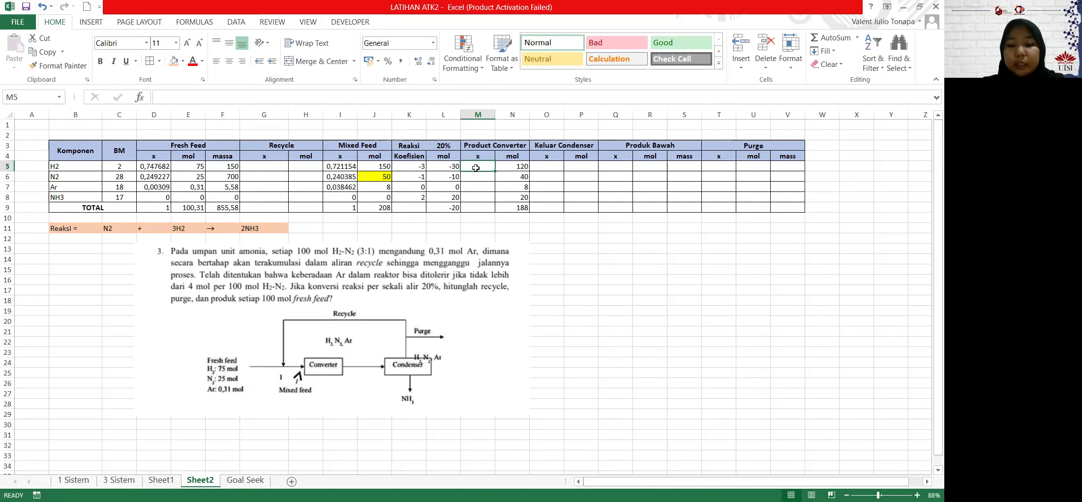
type("=")
left_click(522, 168)
type("/")
left_click(511, 211)
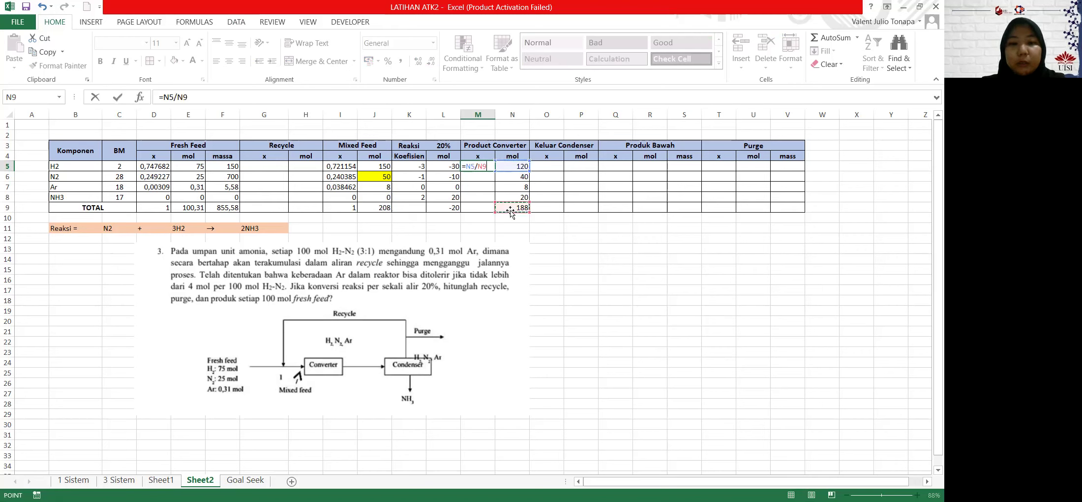
key("Return")
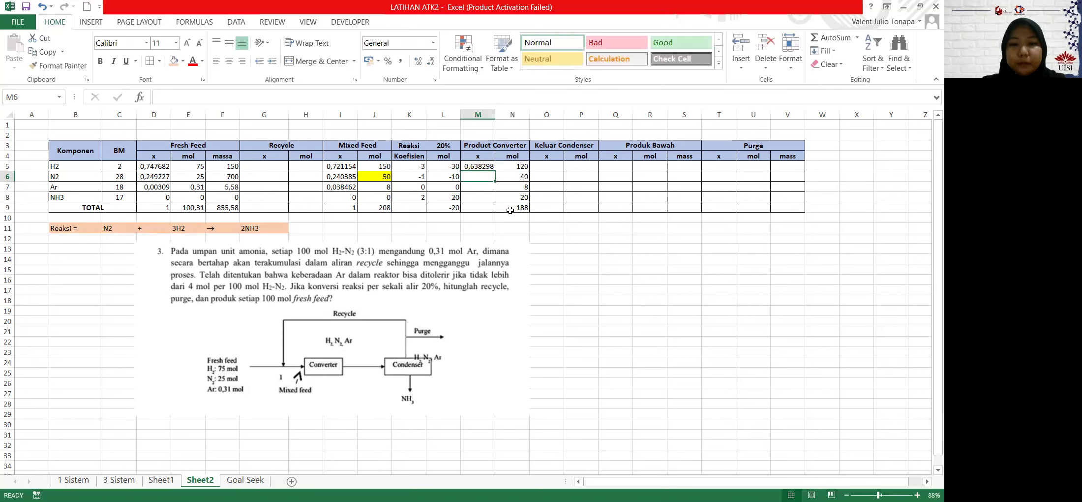
Make the total reference in M5 absolute as =N5/$N$9 and fill the formula down to M8
left_click(480, 167)
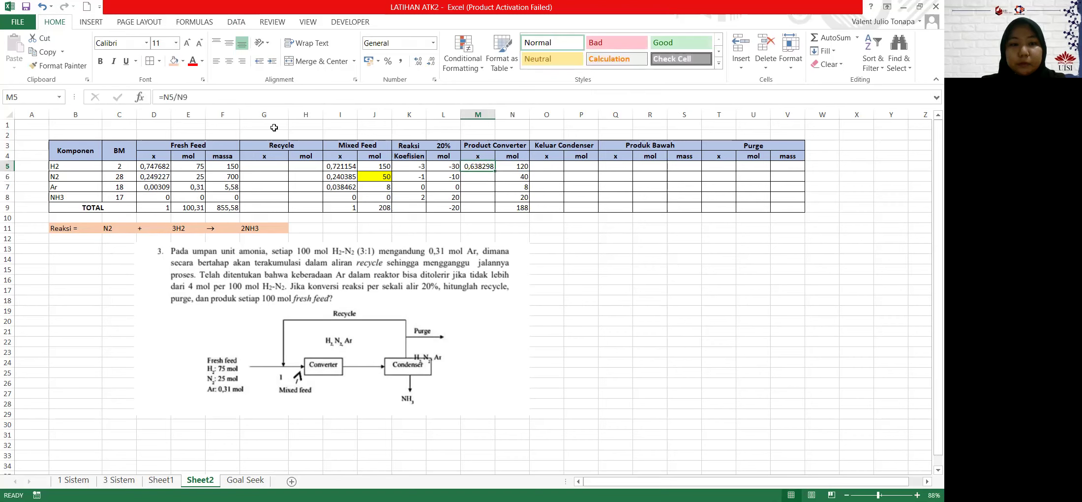
left_click(177, 97)
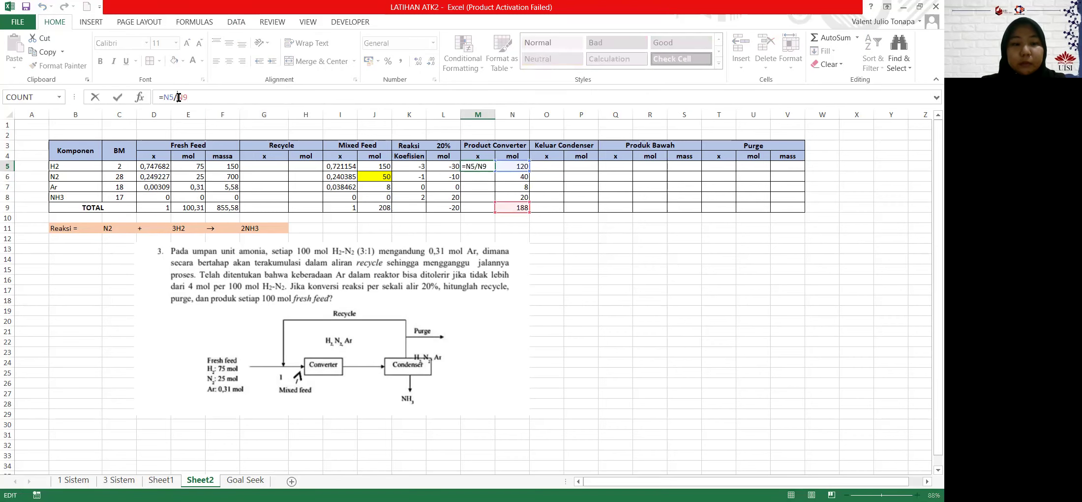
key("F4")
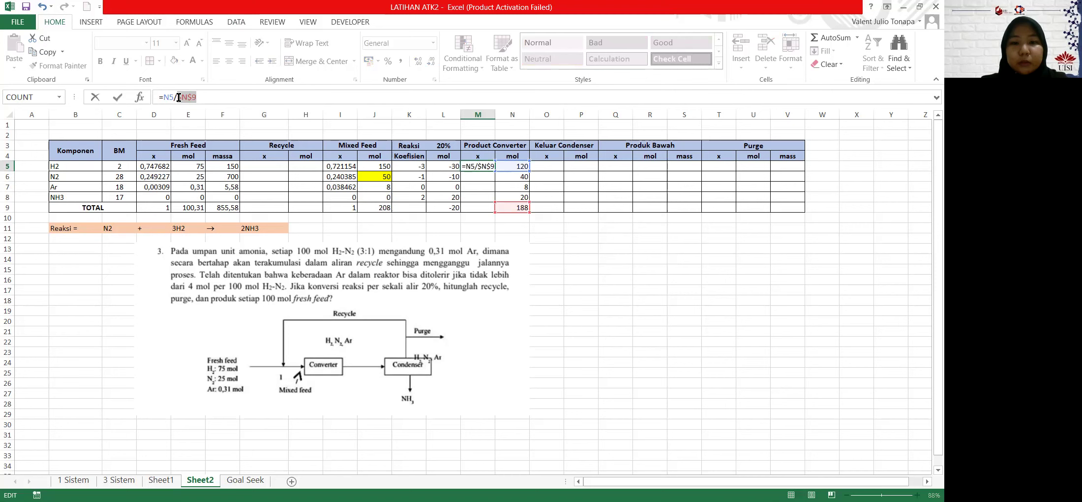
key("Return")
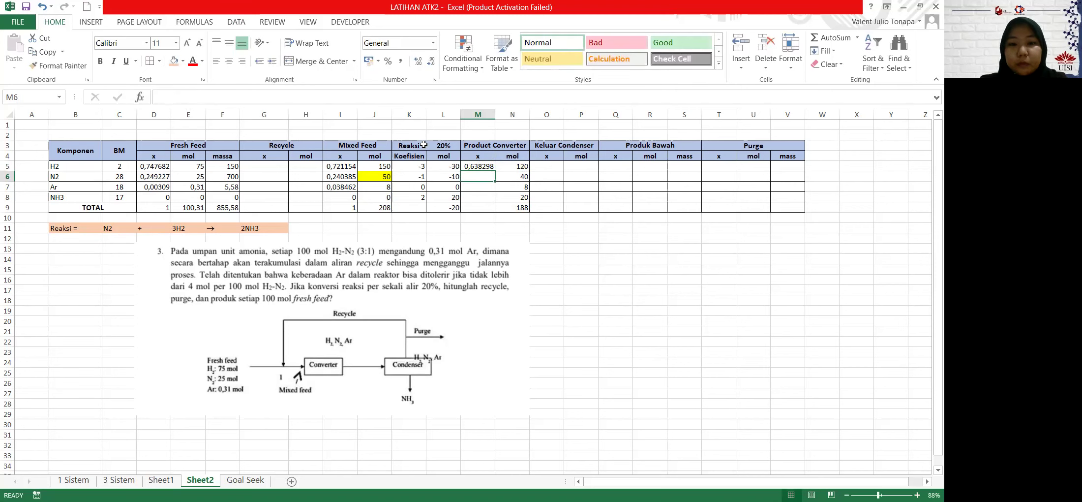
left_click(477, 166)
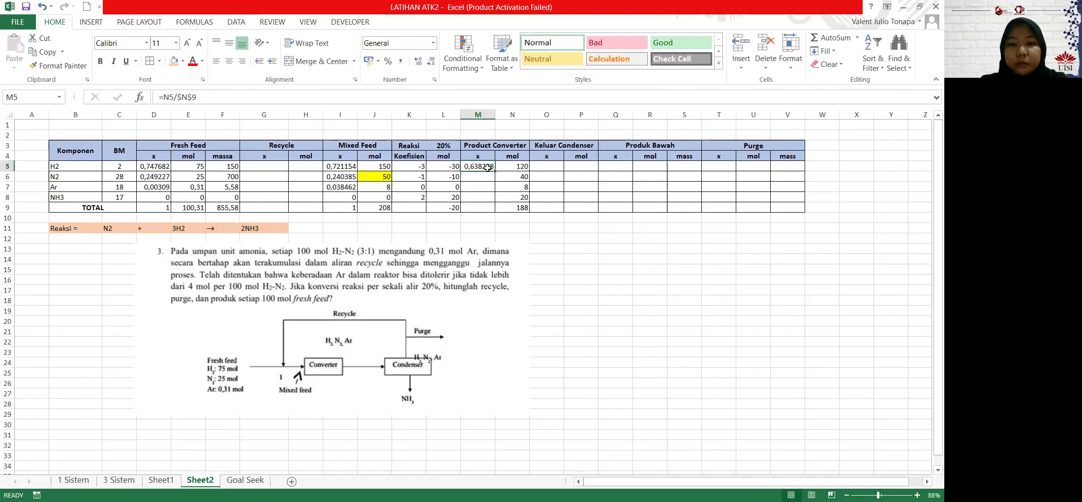
left_click_drag(494, 171, 493, 201)
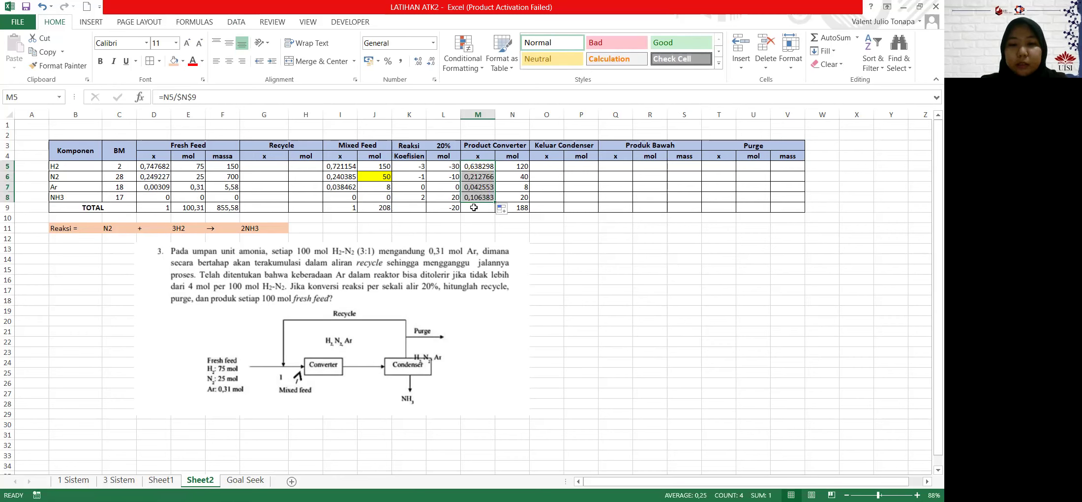
Total the Product Converter mole fractions in M9 with =SUM(M5:M8)
left_click(473, 207)
type("=")
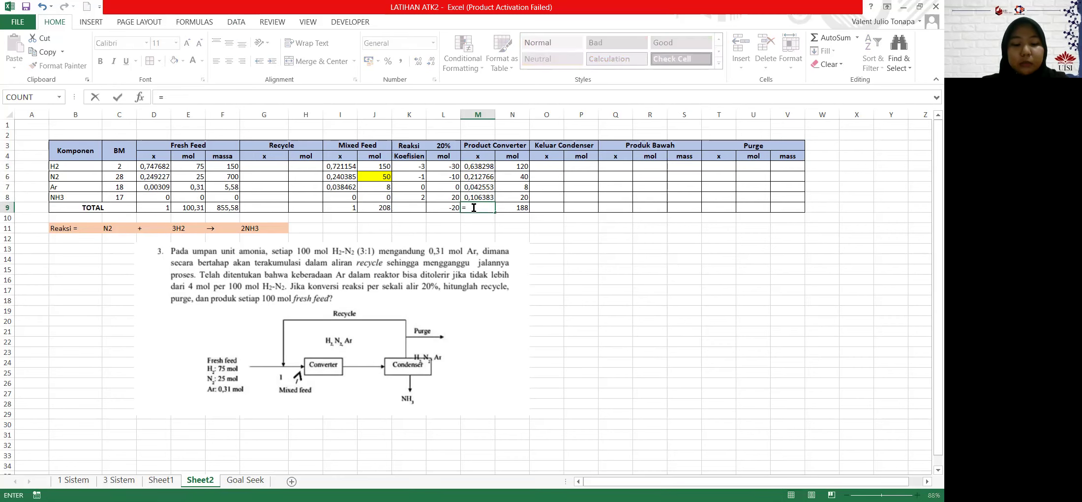
type("sum")
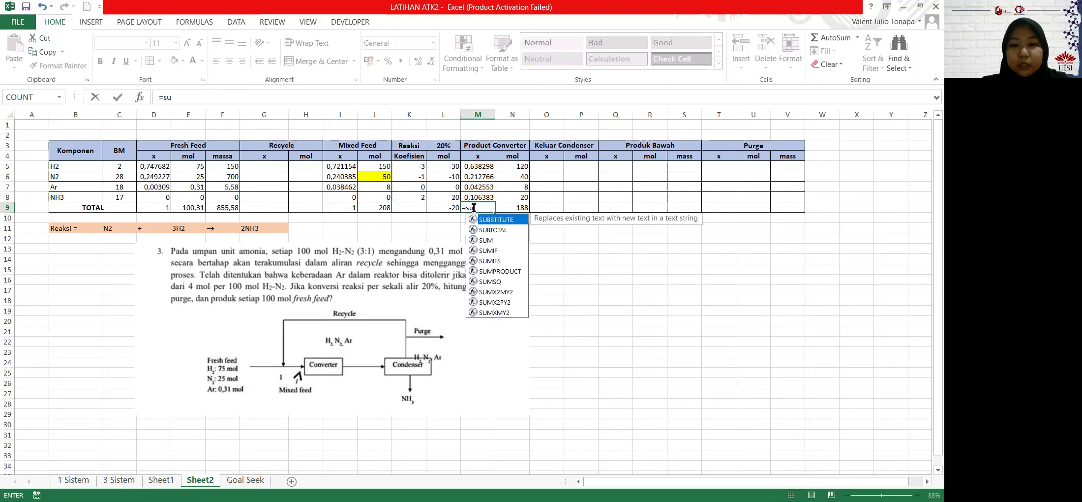
double_click(486, 217)
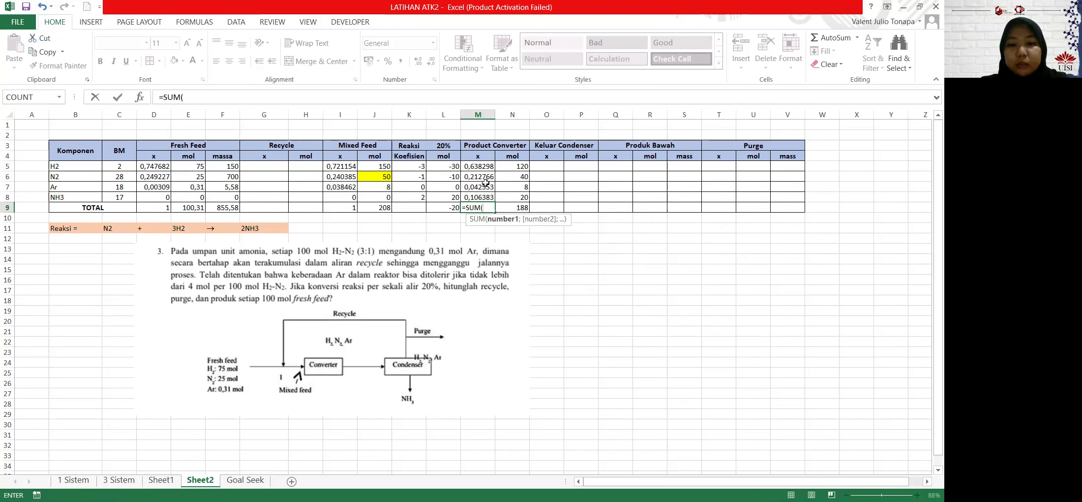
left_click_drag(471, 166, 473, 197)
key("Return")
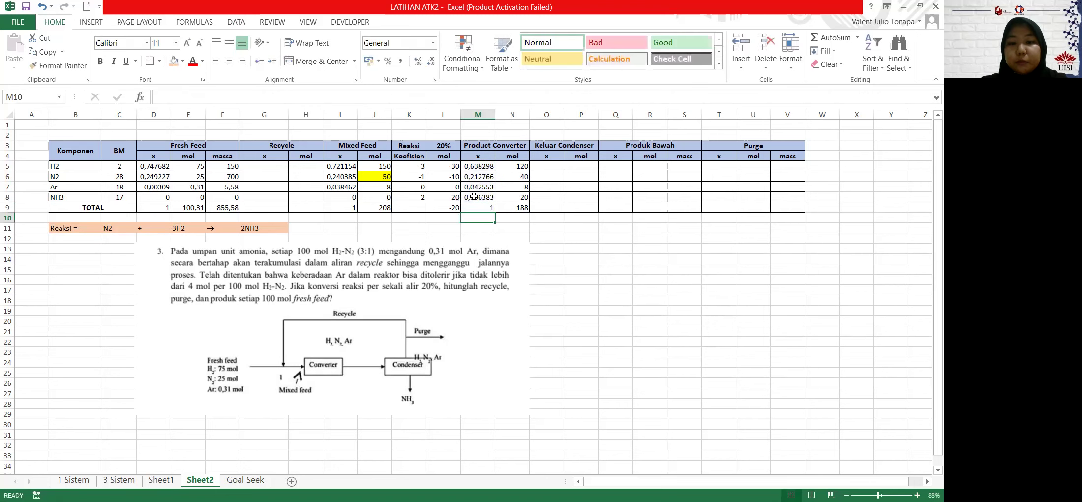
left_click(577, 165)
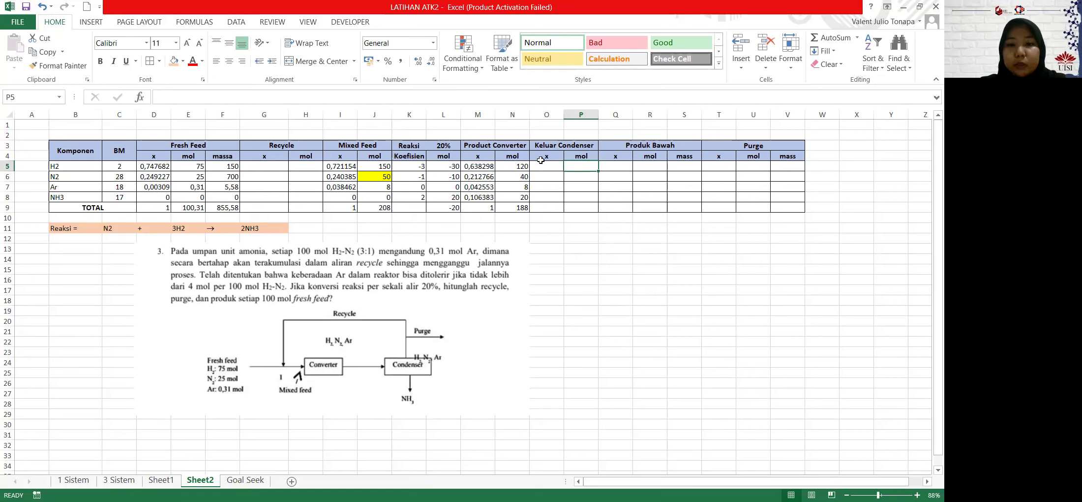
left_click_drag(515, 168, 515, 184)
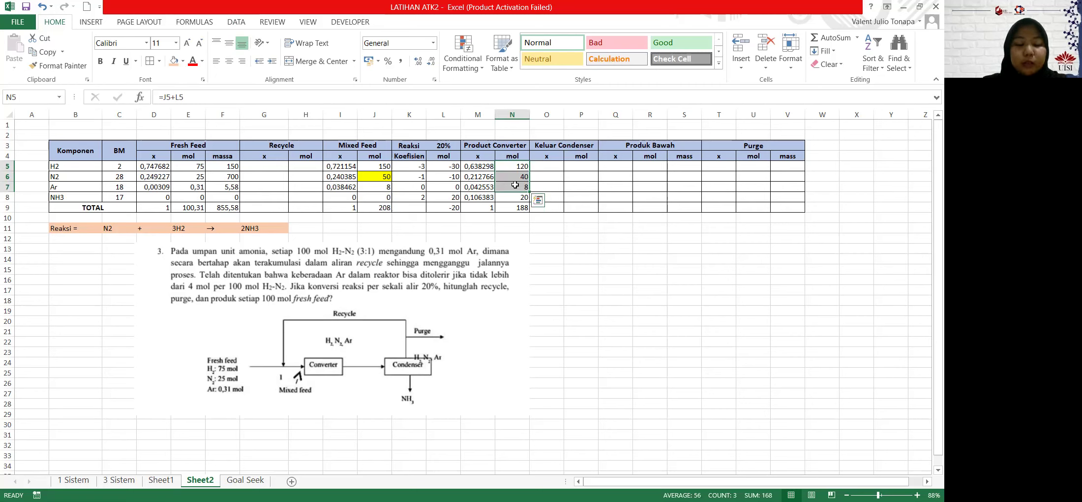
key("ctrl+q")
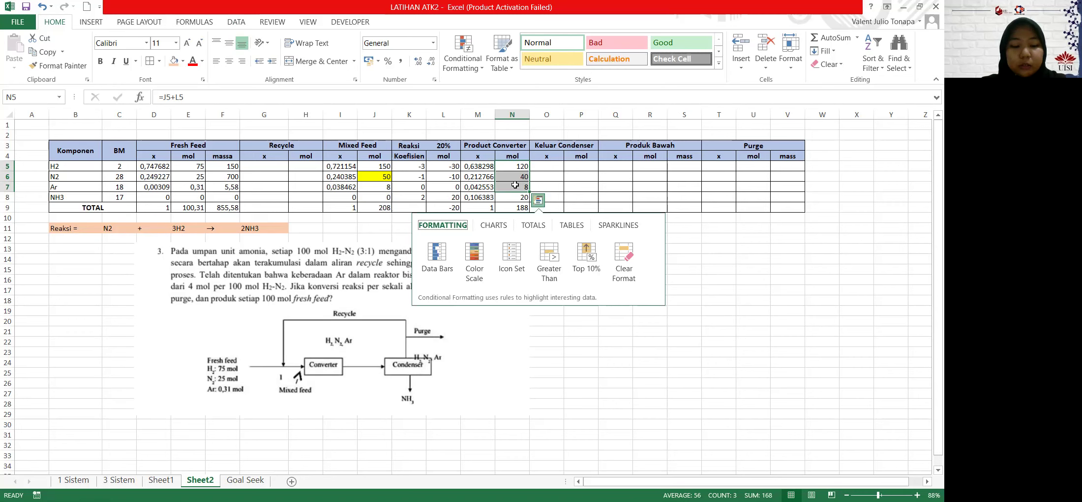
Link the Keluar Condenser moles in P5 with =N5, fill down to P7 for N2 and Ar, and enter 0 for NH3 in P8
left_click(582, 170)
type("=")
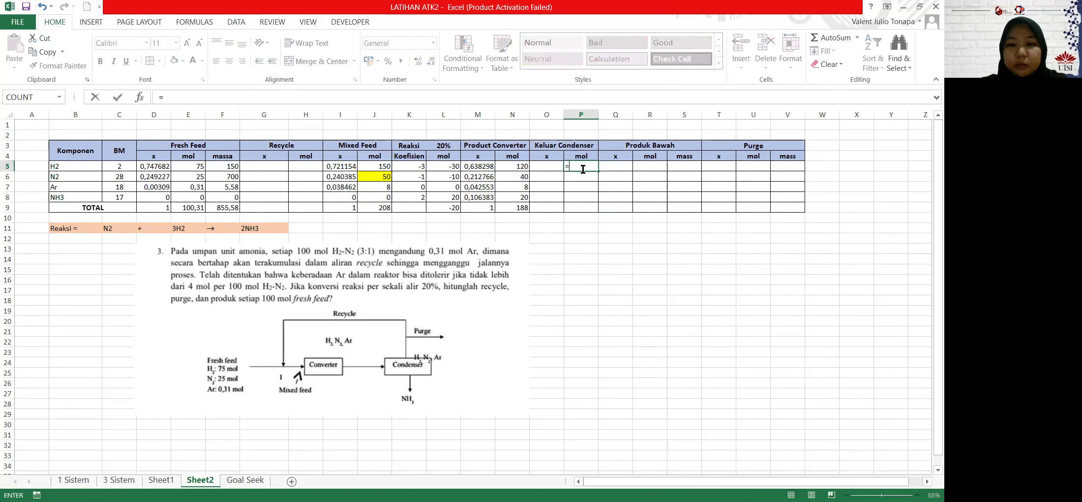
left_click(513, 167)
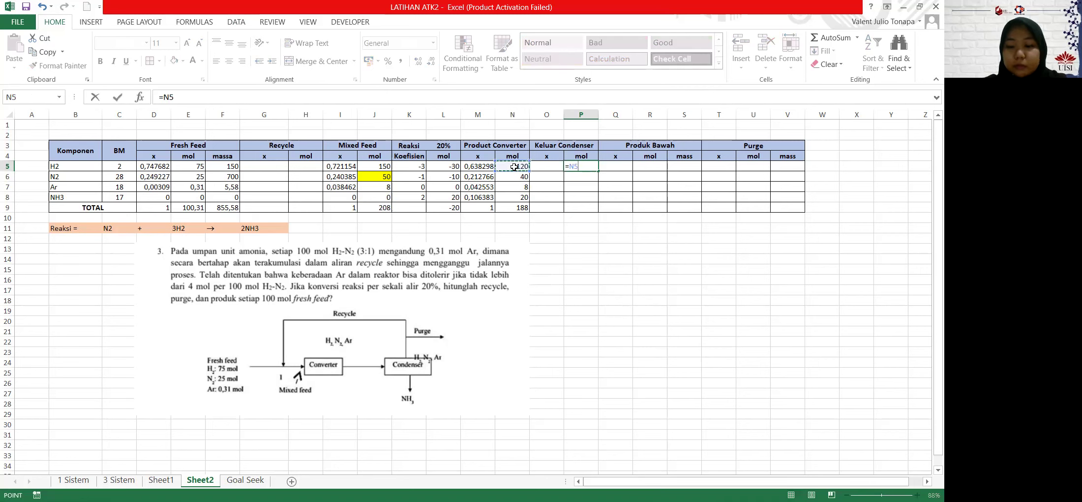
key("Return")
left_click(576, 167)
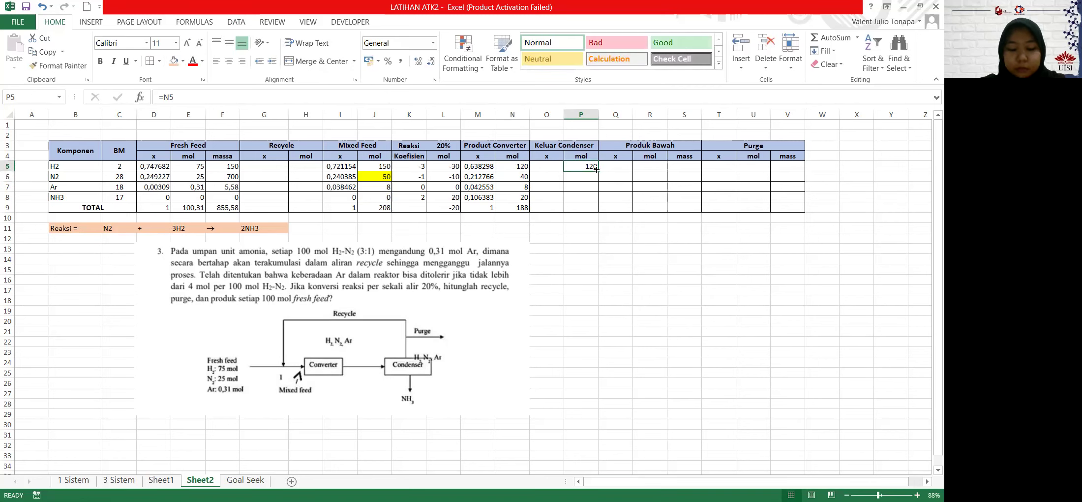
left_click_drag(597, 169, 593, 188)
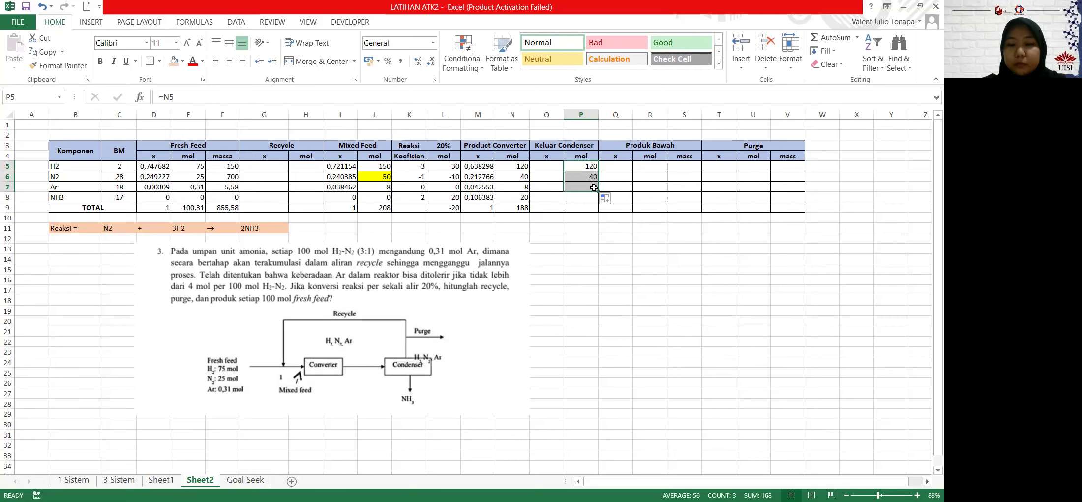
left_click(588, 195)
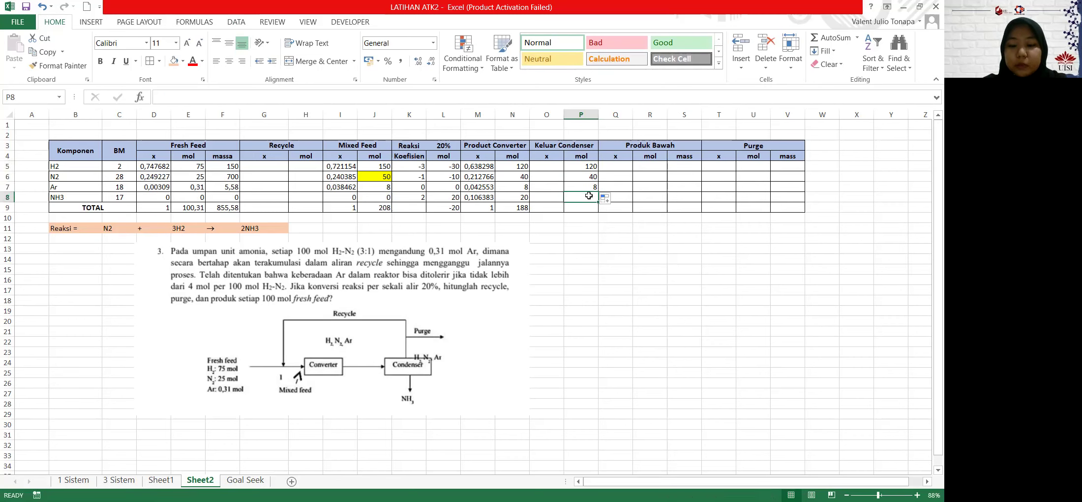
type("0")
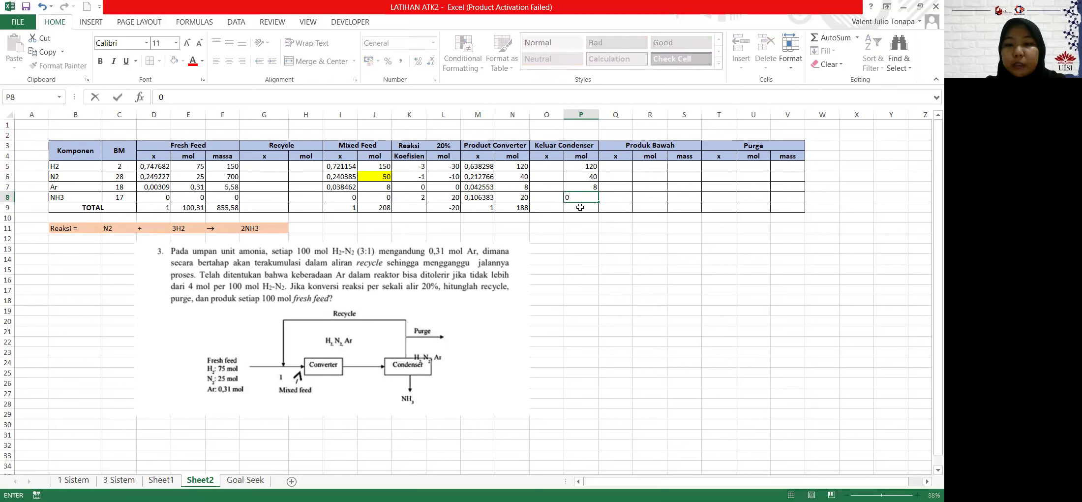
Total the Keluar Condenser moles in P9 with =SUM(P5:P8)
left_click(582, 207)
type("=")
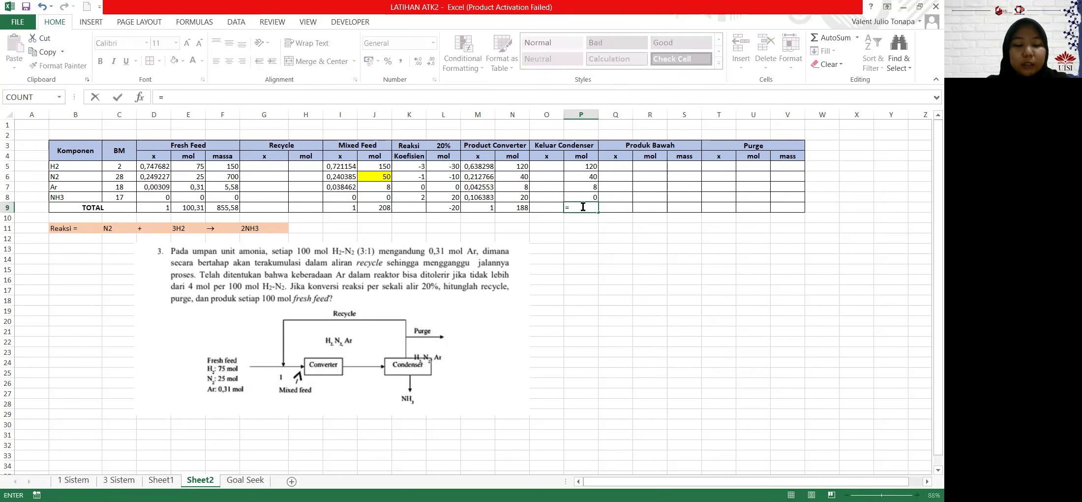
type("SUM(")
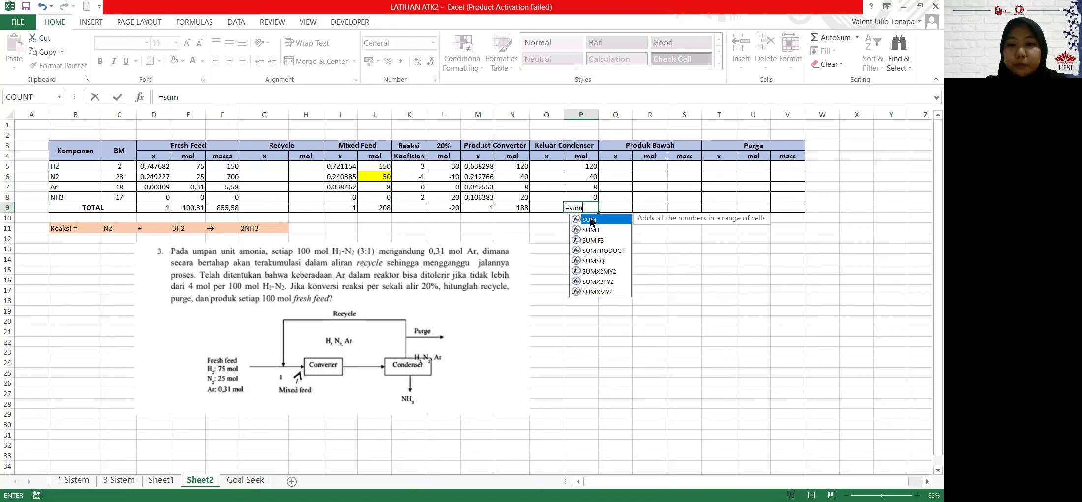
left_click_drag(583, 167, 584, 197)
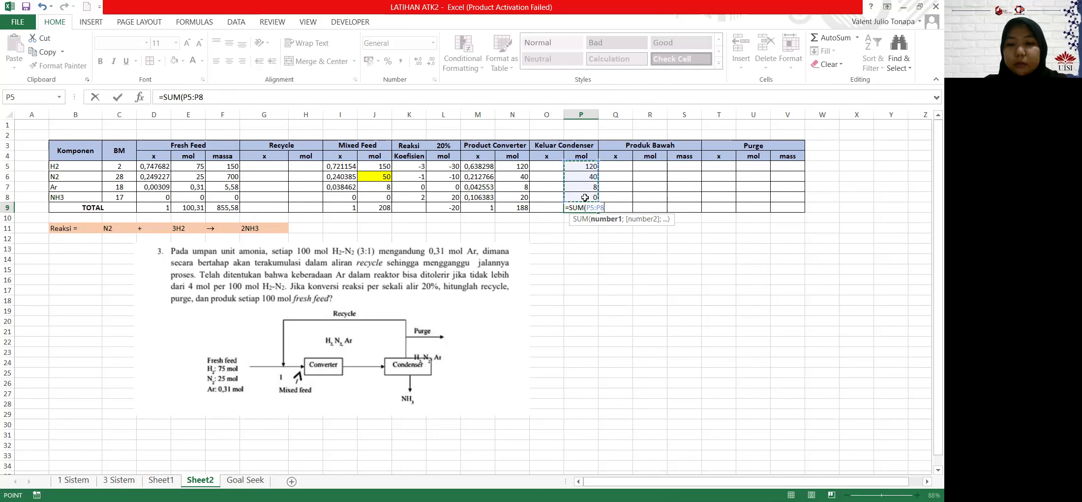
key("Return")
Calculate the Keluar Condenser mole fraction of H2 in O5 with =P5/$P$9 and fill the formula down to O8
left_click(544, 164)
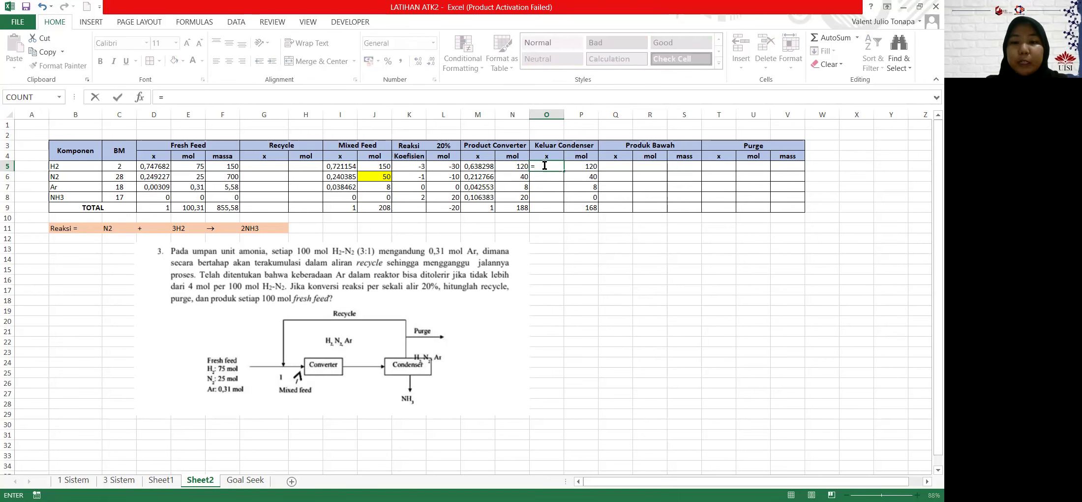
left_click(584, 165)
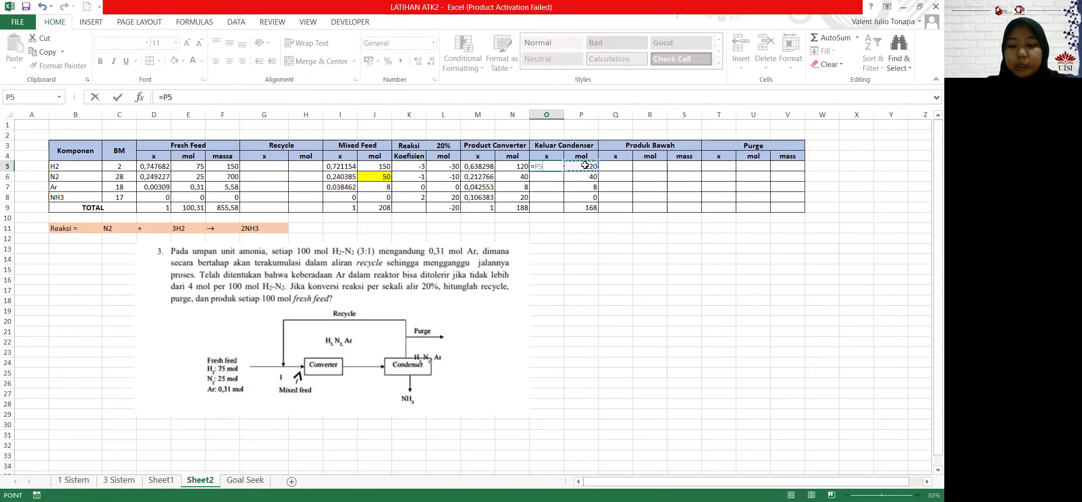
type("/")
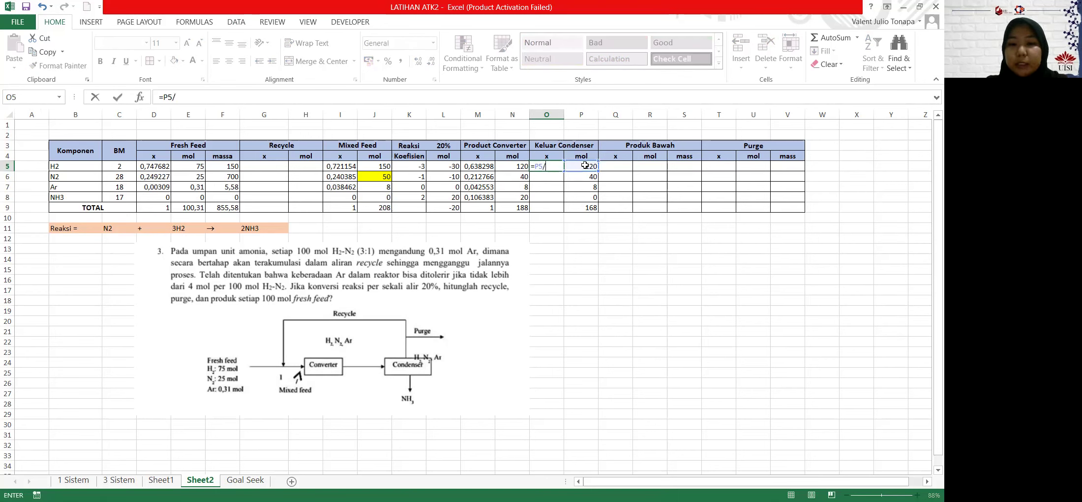
left_click(579, 208)
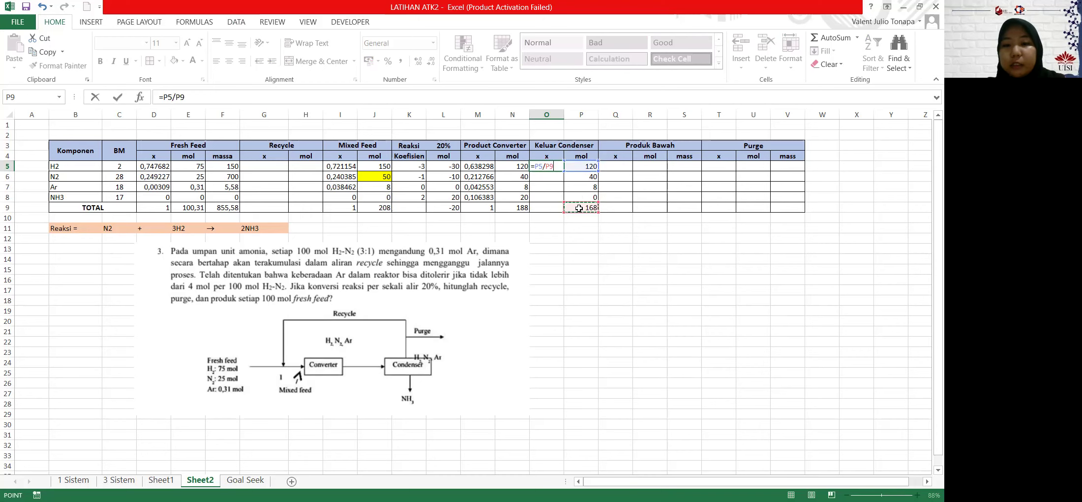
left_click(546, 167)
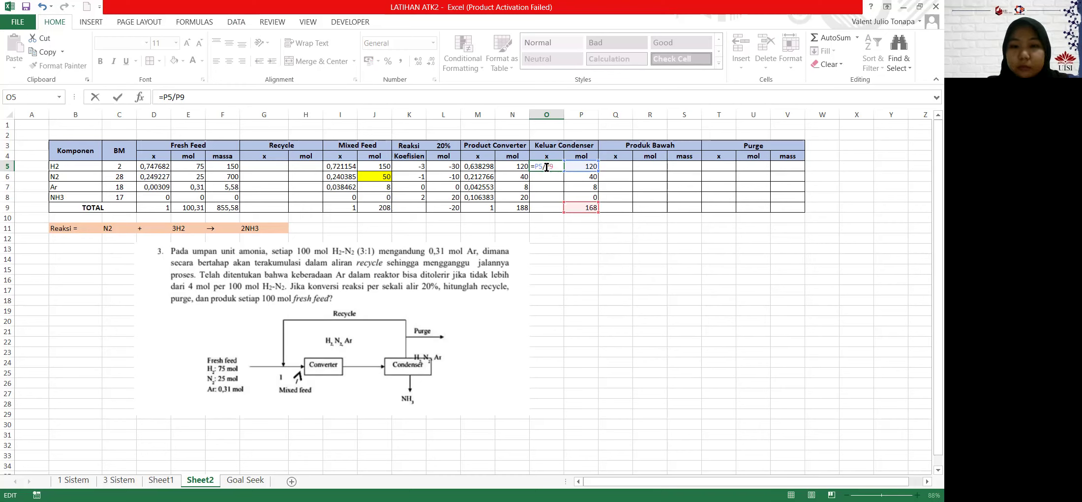
key("F4")
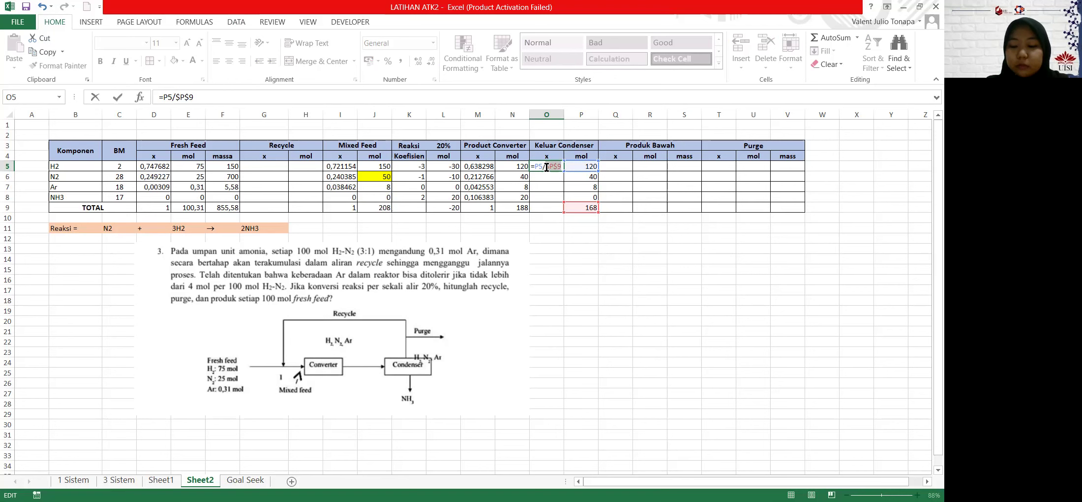
key("ctrl+Return")
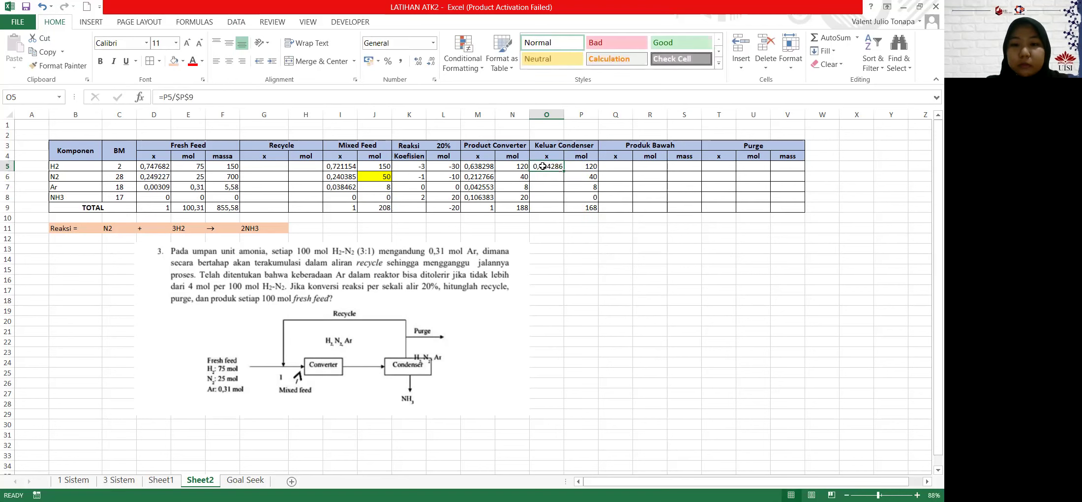
left_click_drag(564, 171, 564, 199)
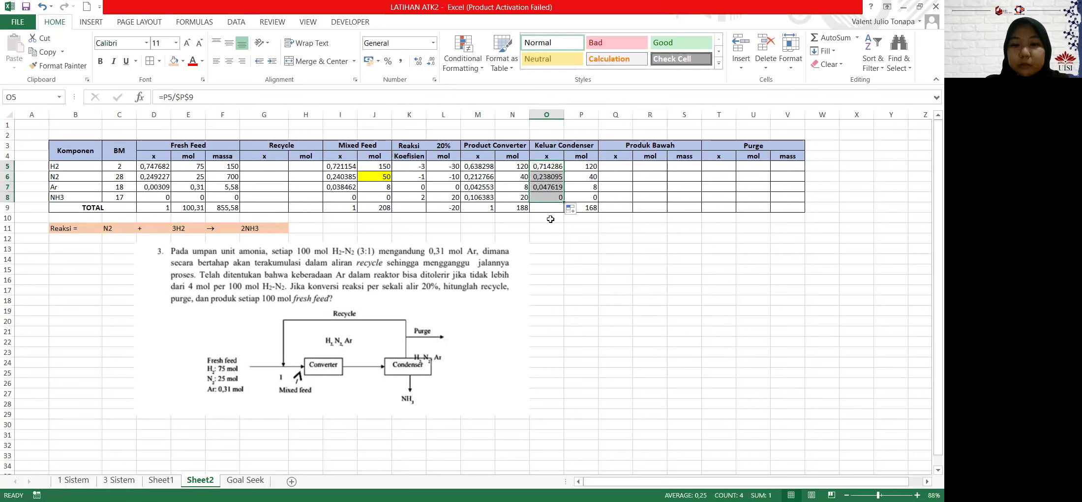
Total the Keluar Condenser mole fractions in O9 with =SUM(O5:O8)
left_click(547, 208)
type("=")
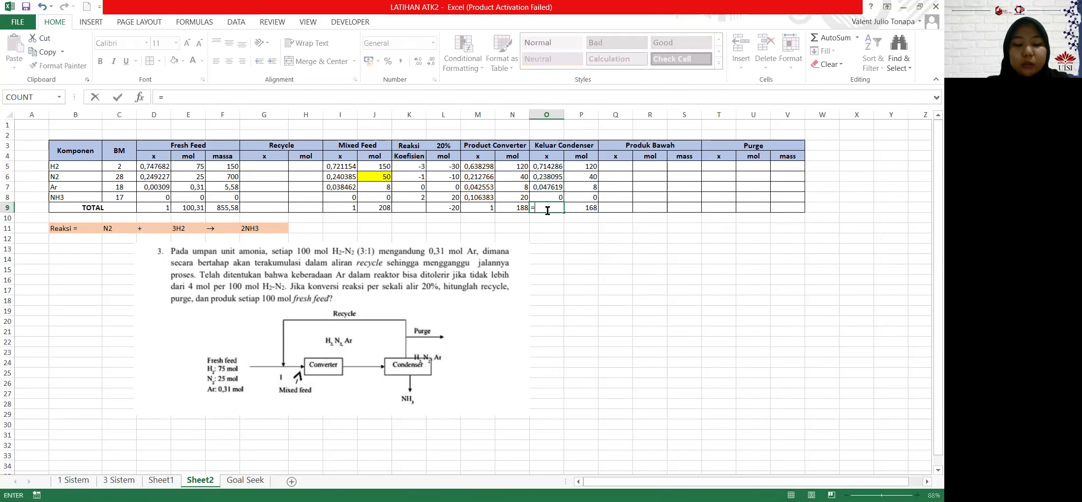
type("sum")
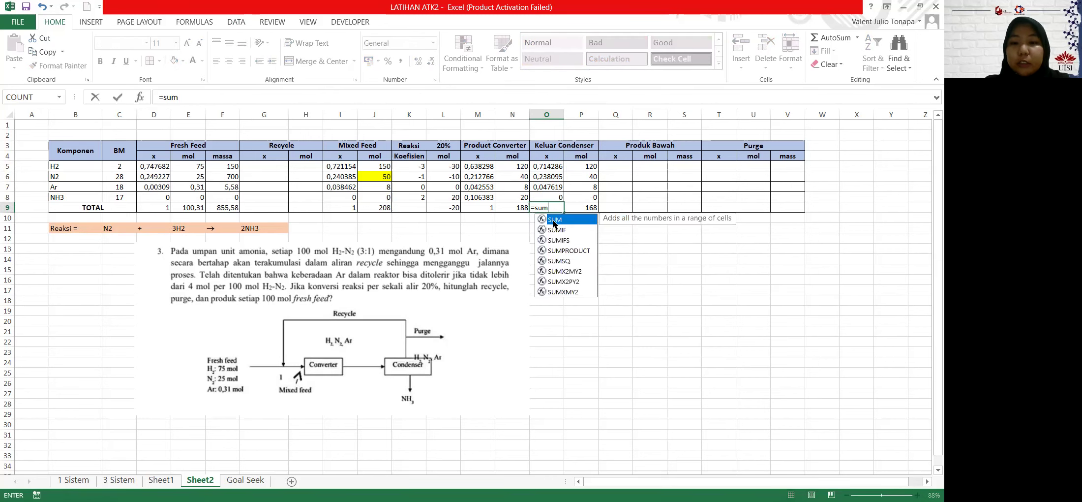
double_click(553, 224)
left_click_drag(539, 167, 542, 195)
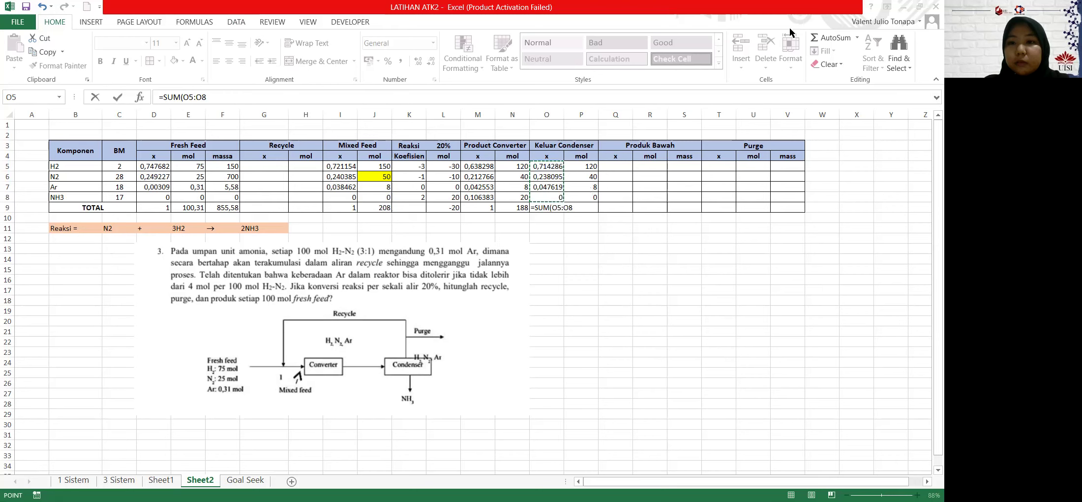
left_click(593, 195)
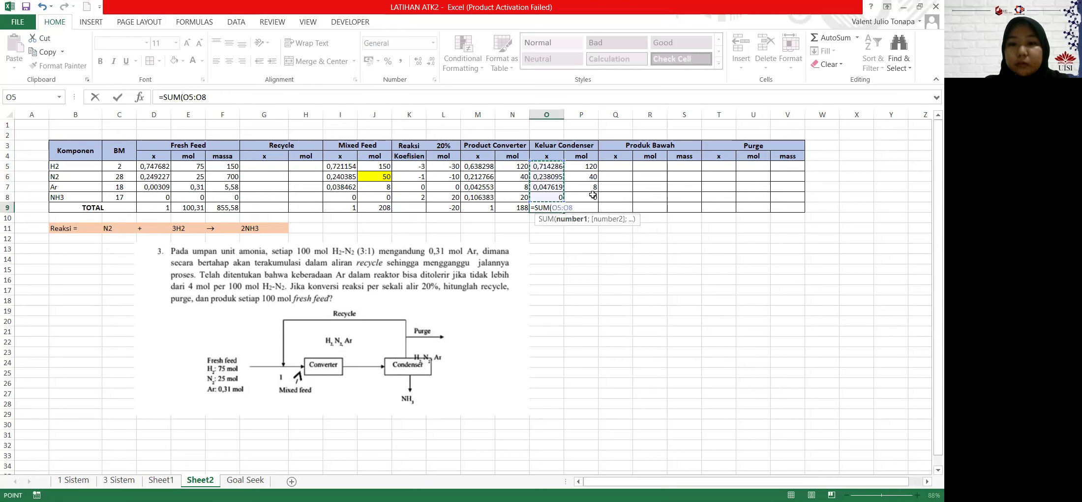
key("Return")
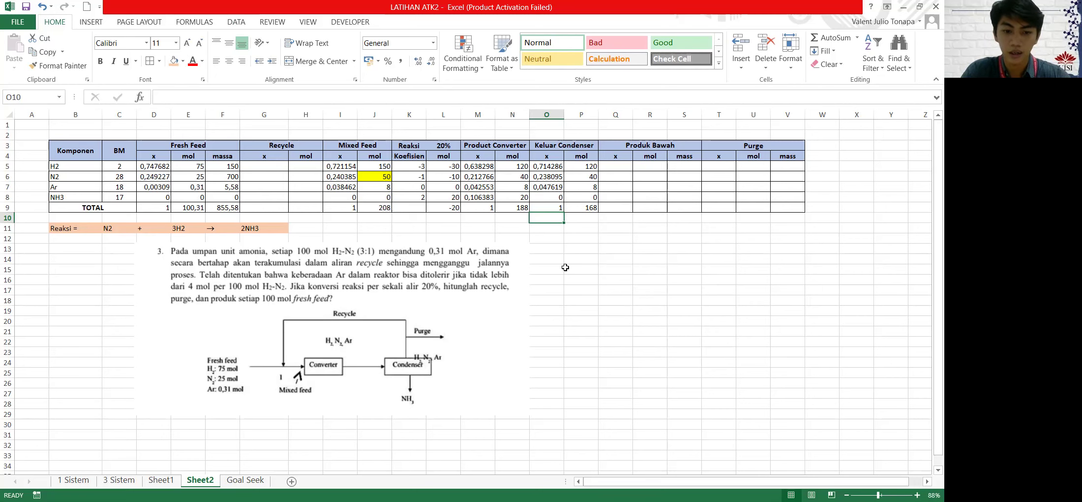
Enter 0 for the Produk Bawah moles of H2, N2 and Ar in R5 to R7
left_click(641, 170)
type("0")
key("Return")
type("0")
key("Return")
type("0")
Enter 0 for the Produk Bawah mole fractions of Ar, N2 and H2 in Q7 up to Q5
key("Left")
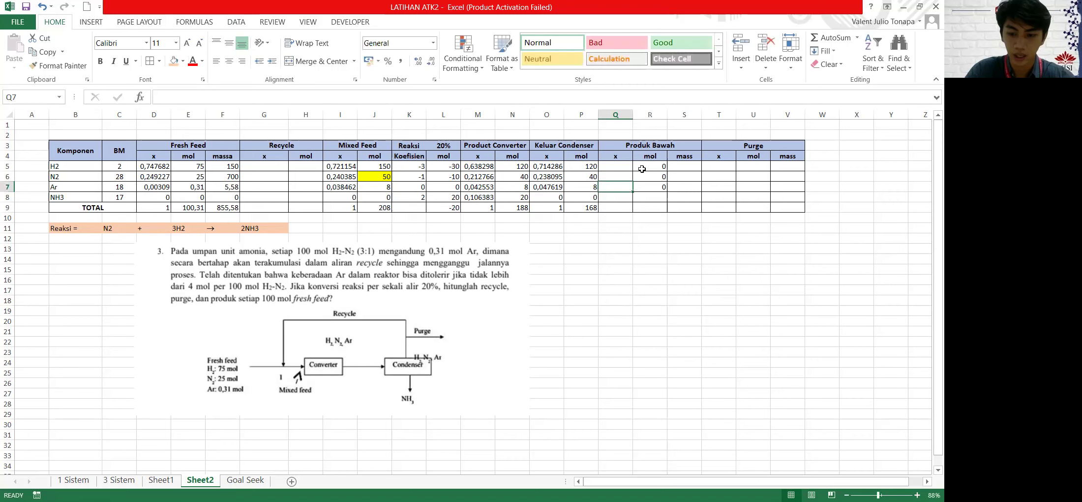
type("0")
key("Up")
type("0")
key("Up")
type("0")
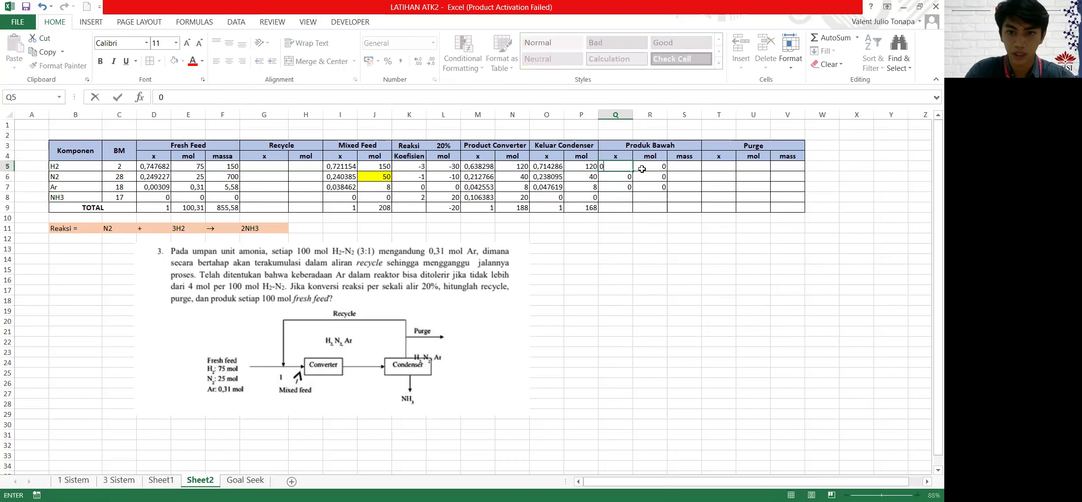
key("Right")
Calculate the Produk Bawah moles of NH3 in R8 with =N8+P8
key("Down")
key("Down")
key("Down")
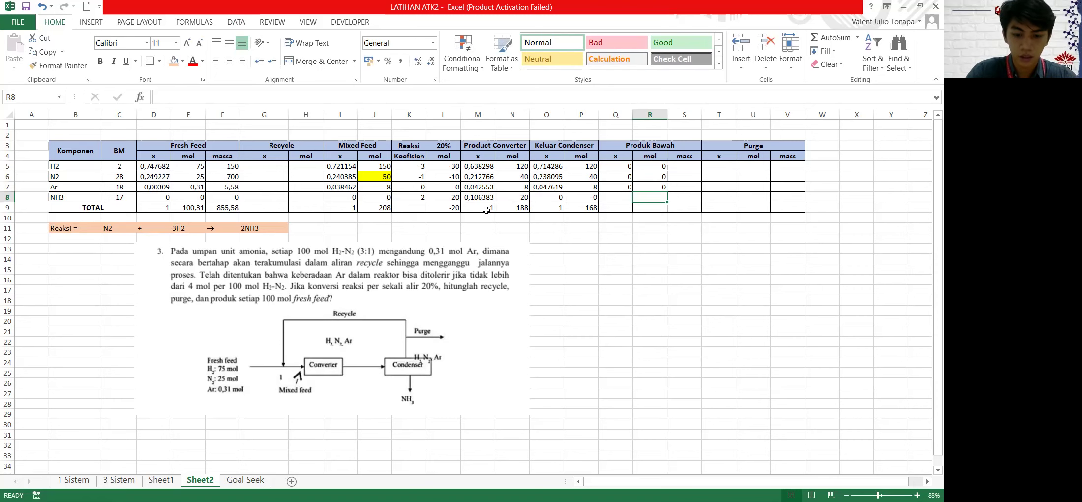
type("=")
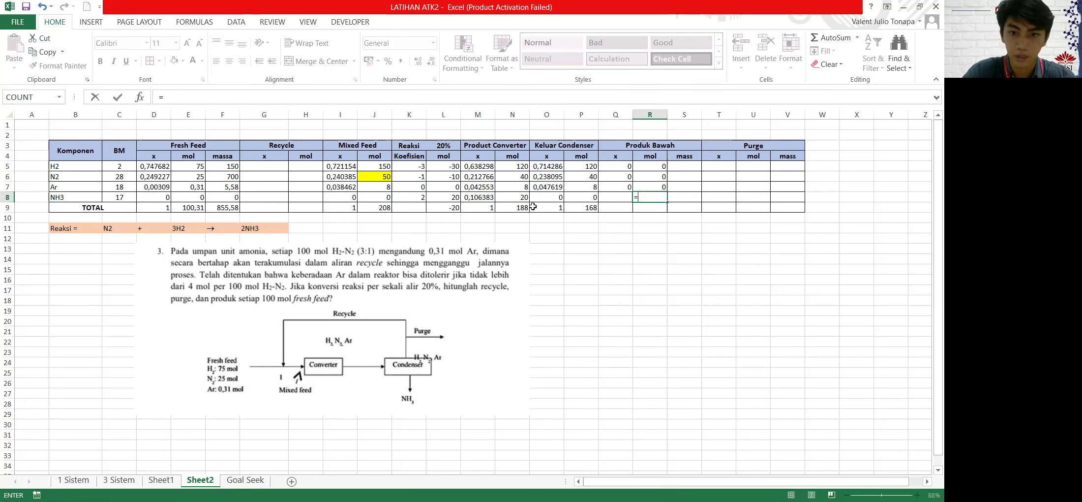
left_click(519, 198)
type("+")
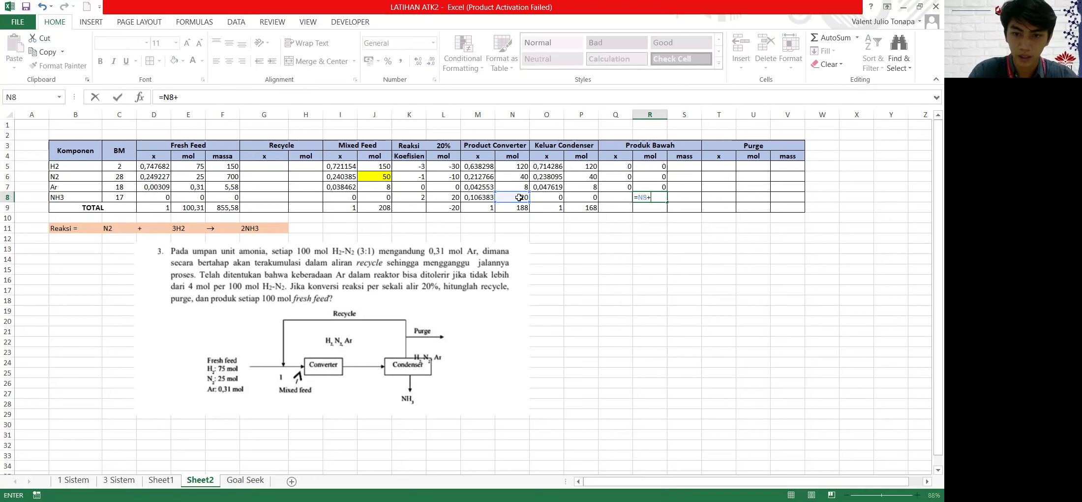
left_click(583, 197)
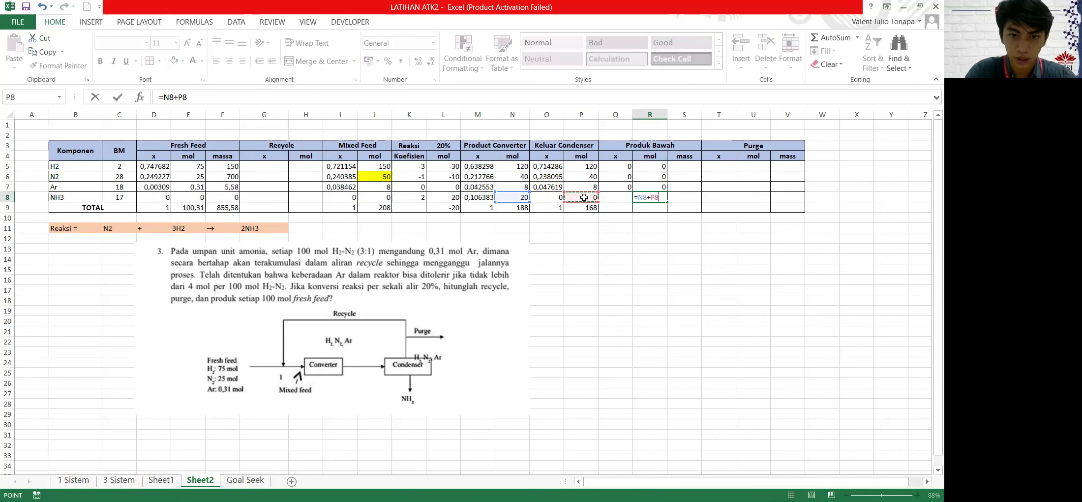
key("Return")
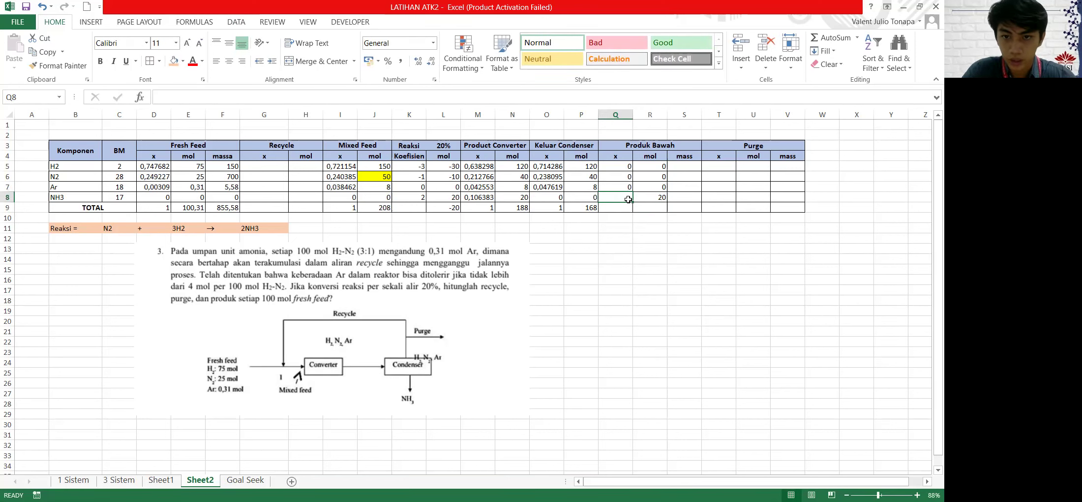
Total the Produk Bawah moles in R9 with =SUM(R5:R8)
type("=")
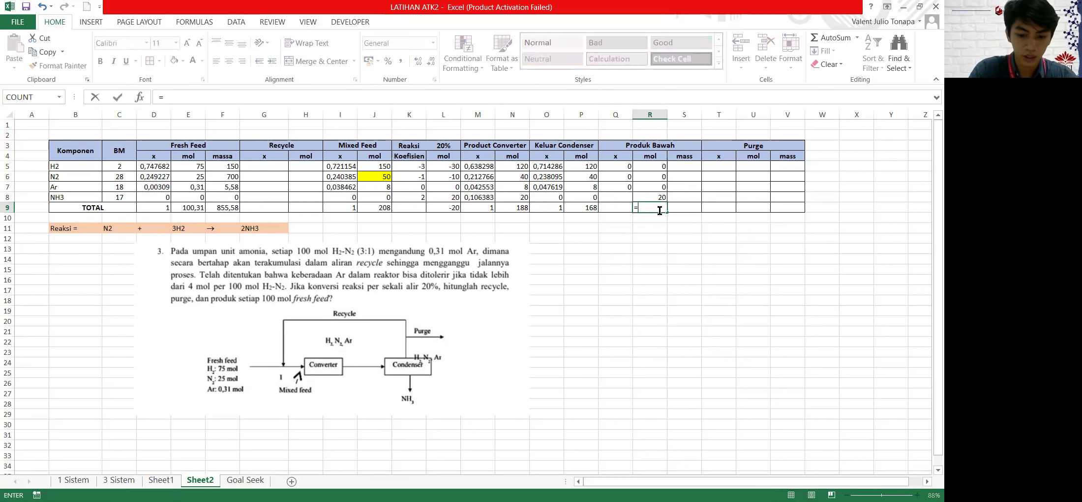
type("SUM(")
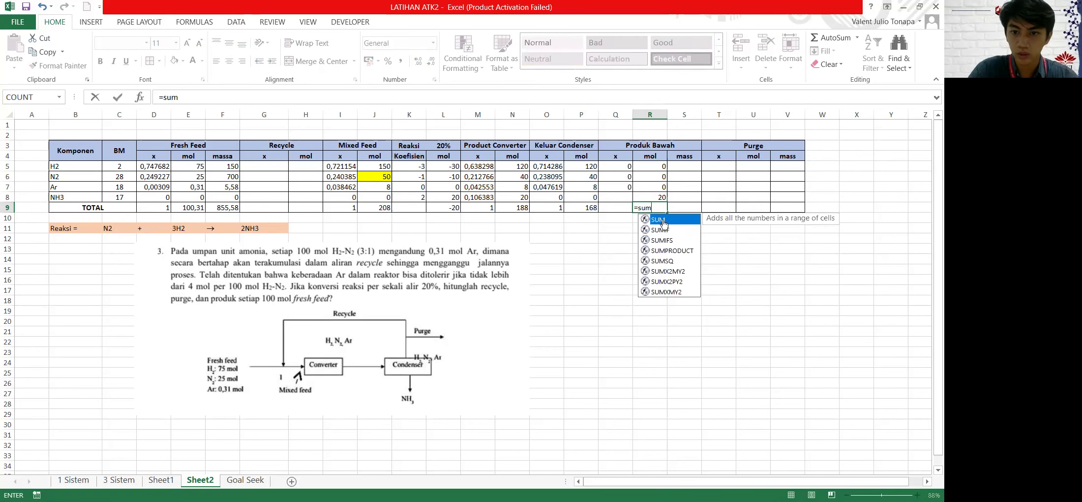
left_click(660, 167)
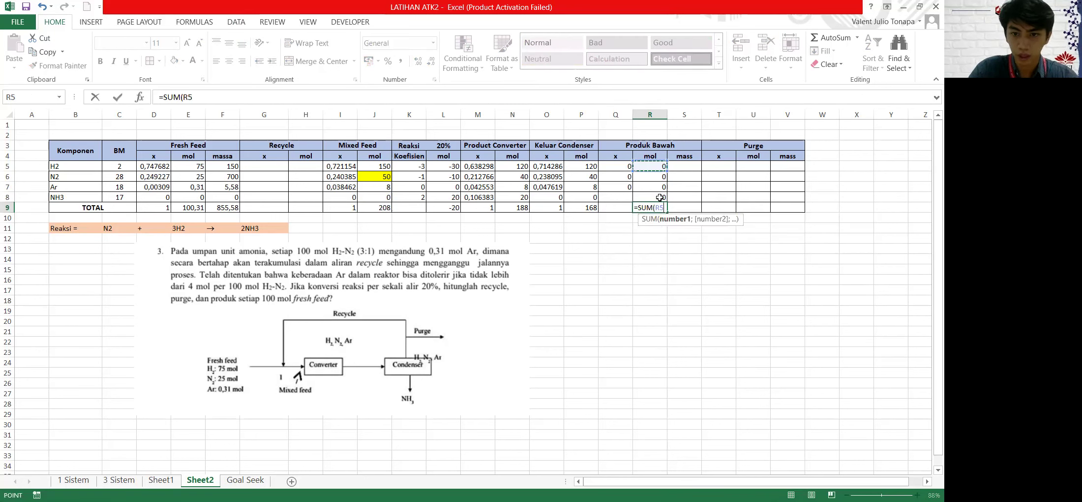
left_click(660, 198, "shift")
key("Return")
Calculate the Produk Bawah mole fraction of NH3 in Q8 with =R8/R9
left_click(624, 198)
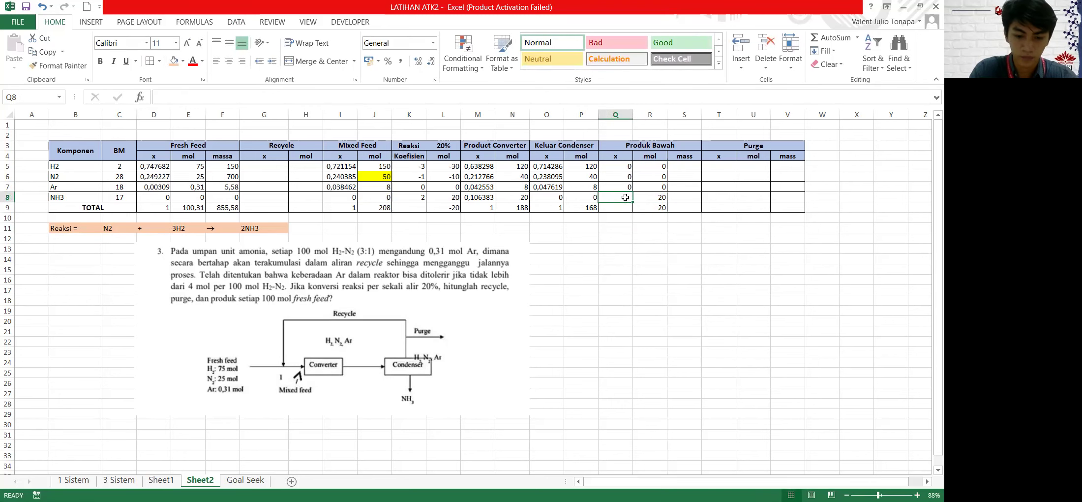
type("=")
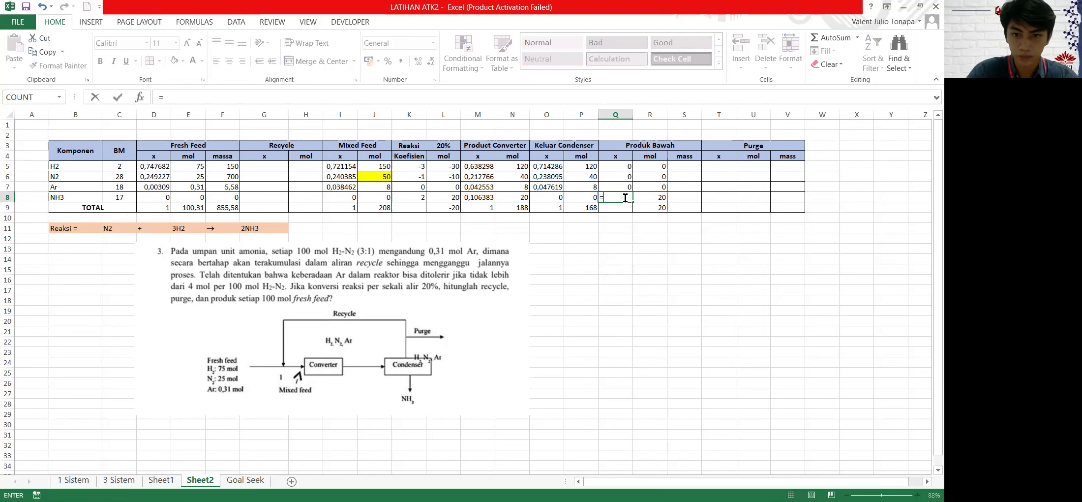
left_click(654, 200)
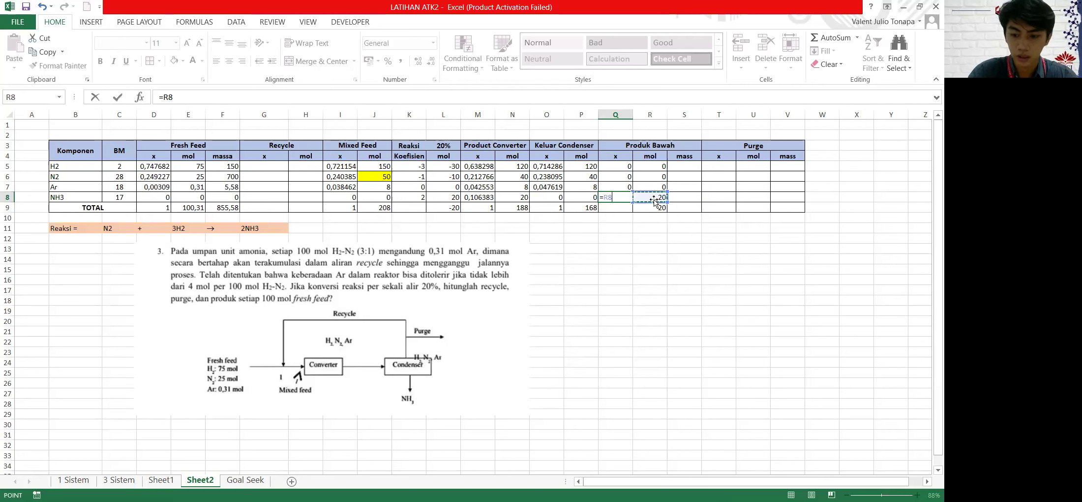
type("/")
left_click(645, 208)
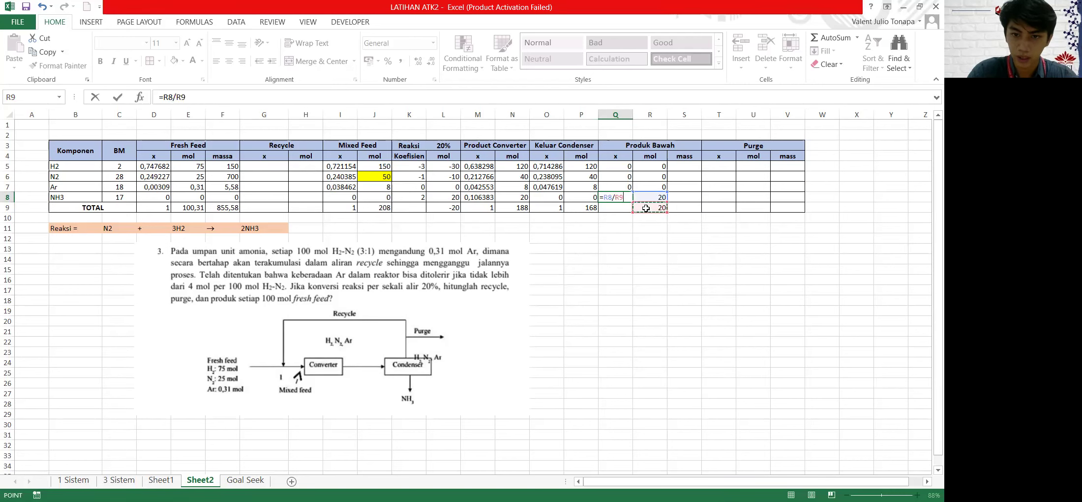
key("Return")
Total the Produk Bawah mole fractions in Q9 with =SUM(Q5:Q8)
type("=")
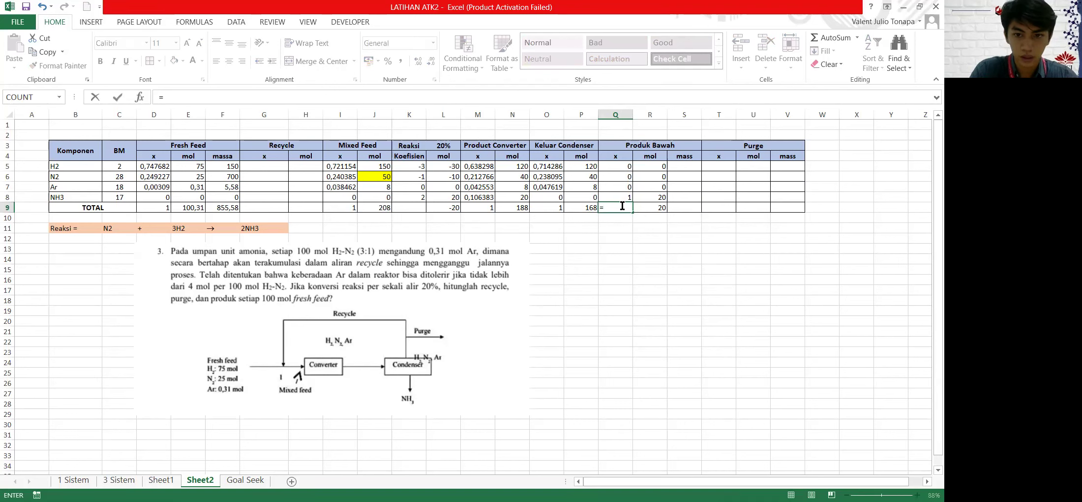
type("sum")
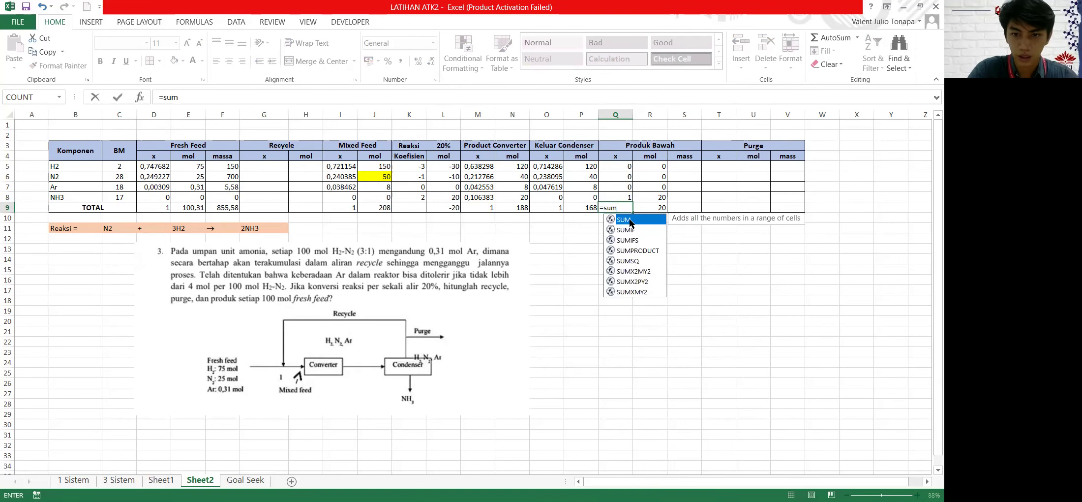
double_click(622, 220)
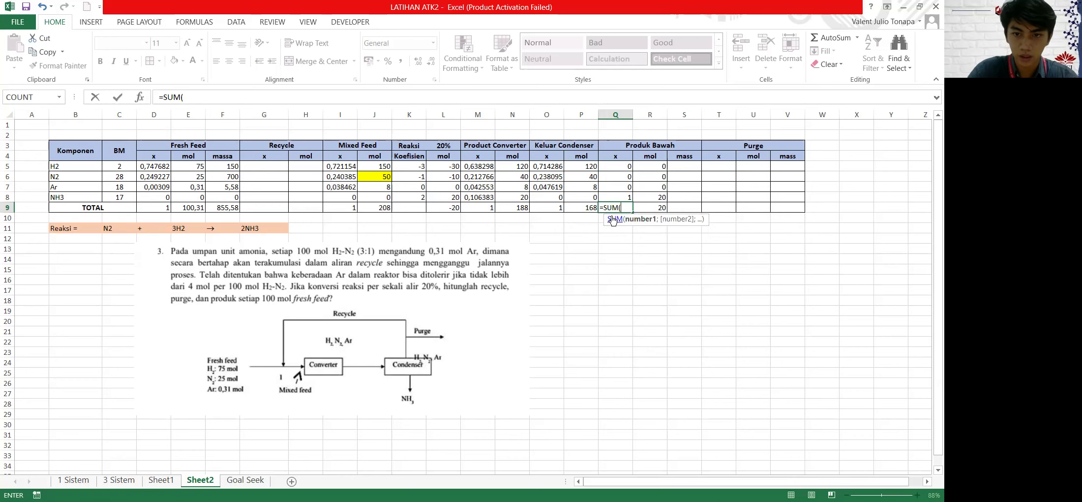
left_click(624, 168)
left_click_drag(622, 176, 619, 197)
key("Return")
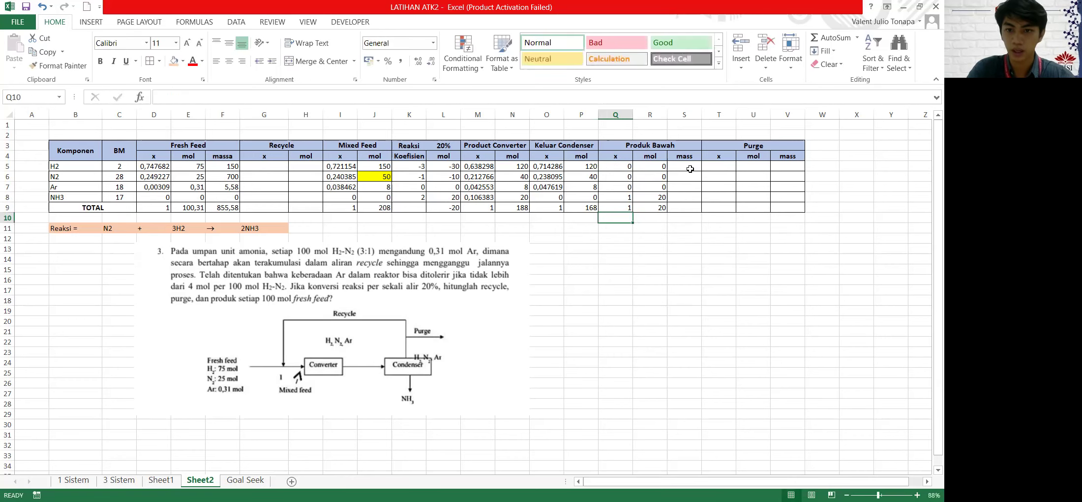
Enter 0 for the Produk Bawah mass of H2, N2 and Ar in S5 to S7
left_click(688, 167)
type("0")
key("Return")
type("0")
key("Return")
type("0")
key("ctrl+Return")
key("Return")
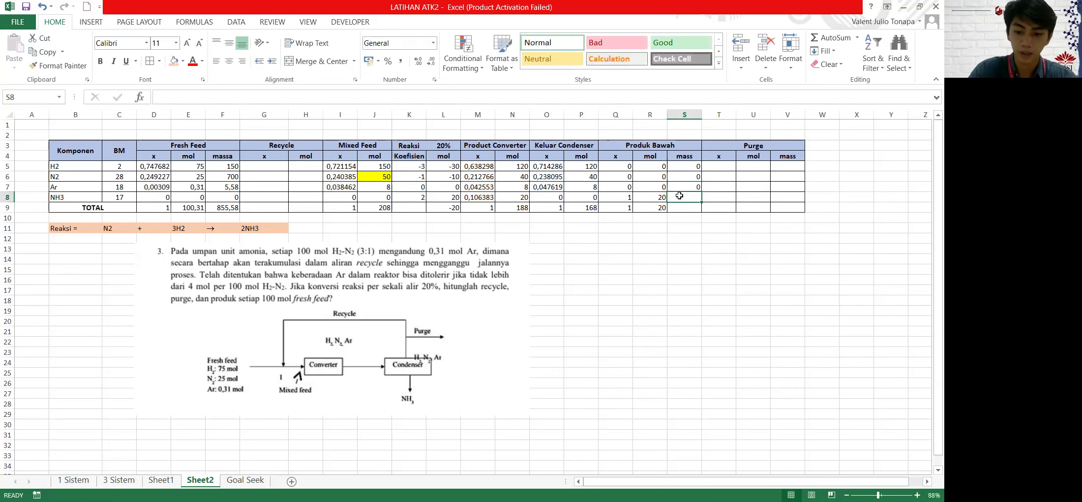
Calculate the Produk Bawah mass of NH3 in S8 with =R8*C8
type("=")
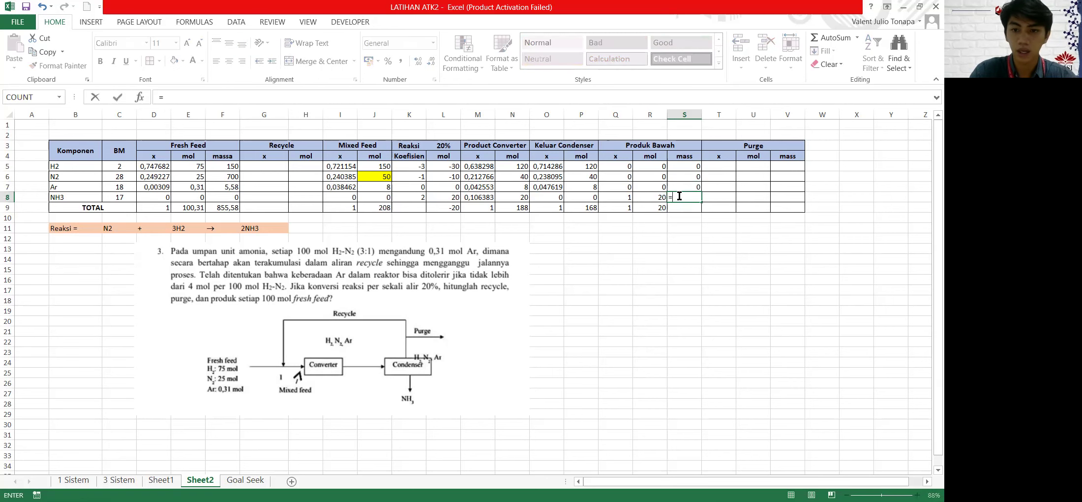
left_click(652, 198)
type("*")
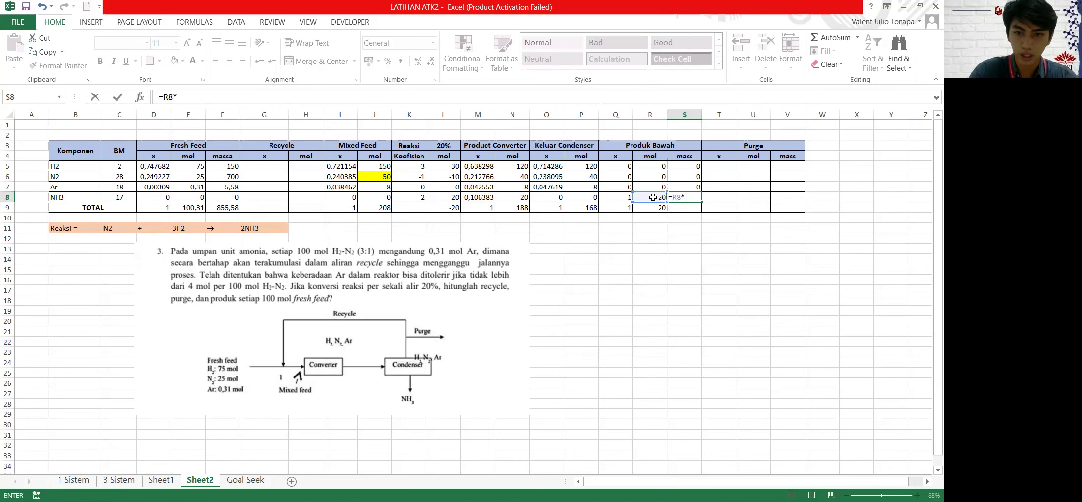
left_click(128, 196)
key("Return")
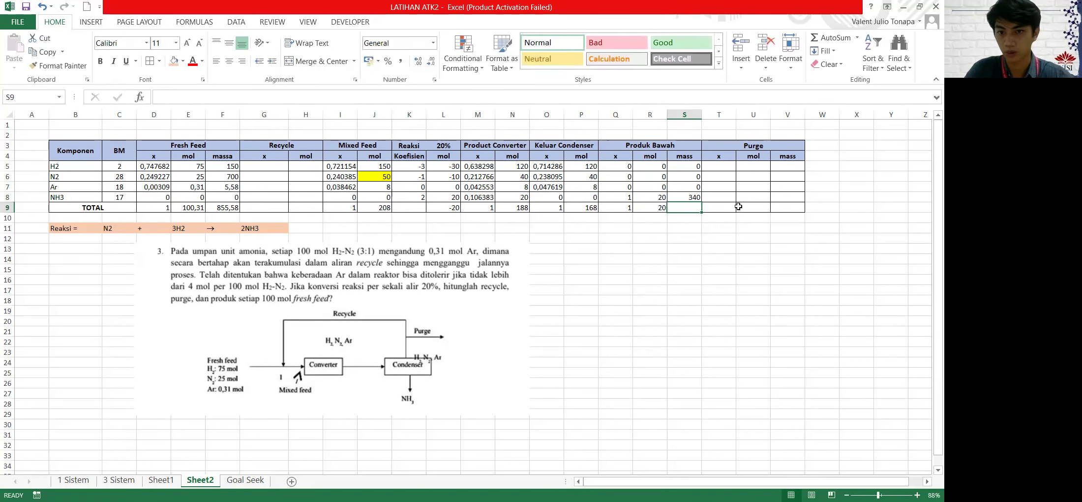
Total the Produk Bawah masses in S9 with =SUM(S5:S8)
scroll(611, 219, "right", 1)
scroll(611, 219, "up", 2)
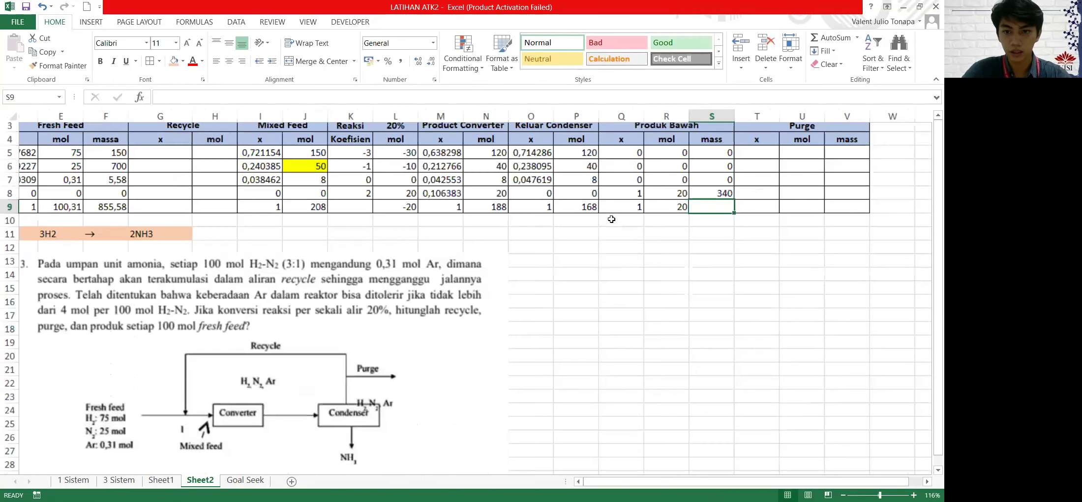
scroll(612, 219, "down", 1)
scroll(611, 219, "right", 4)
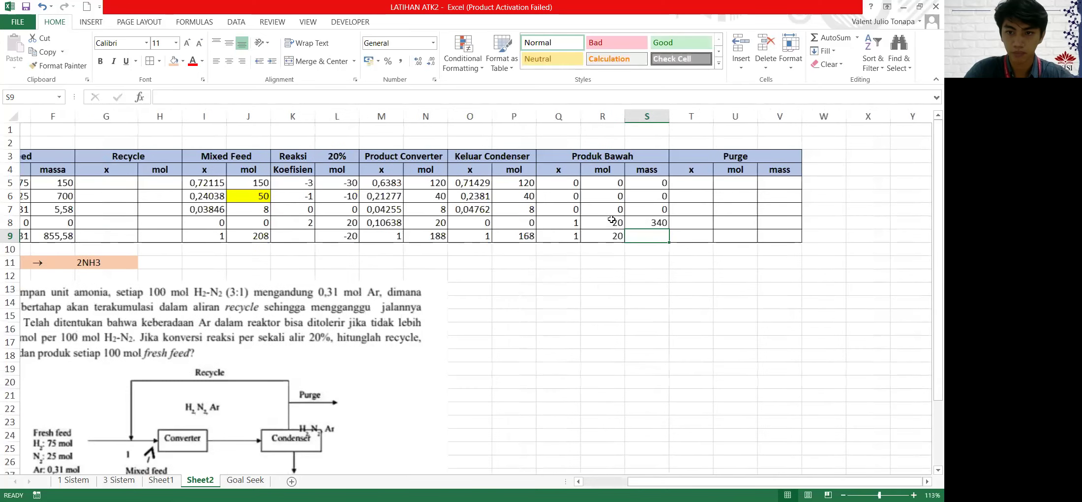
type("=")
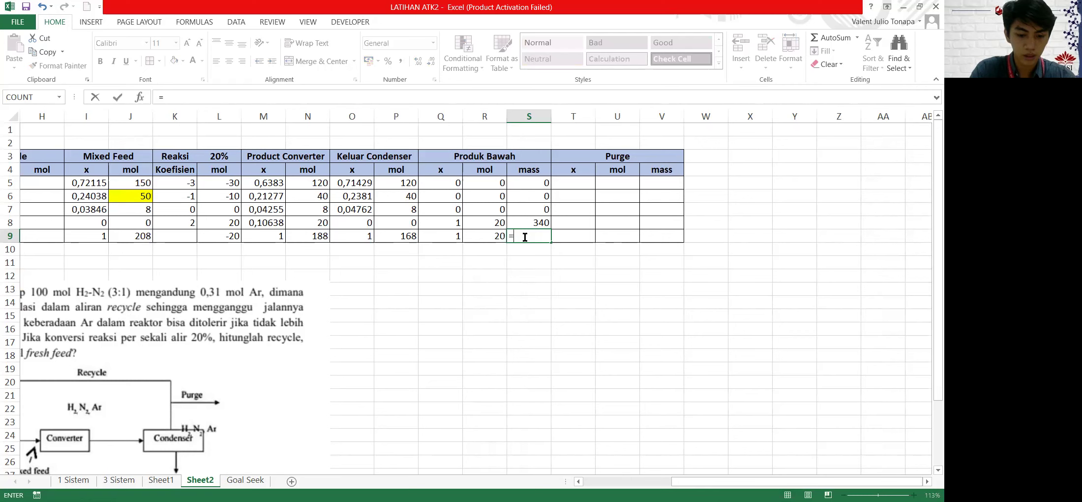
type("SUM(")
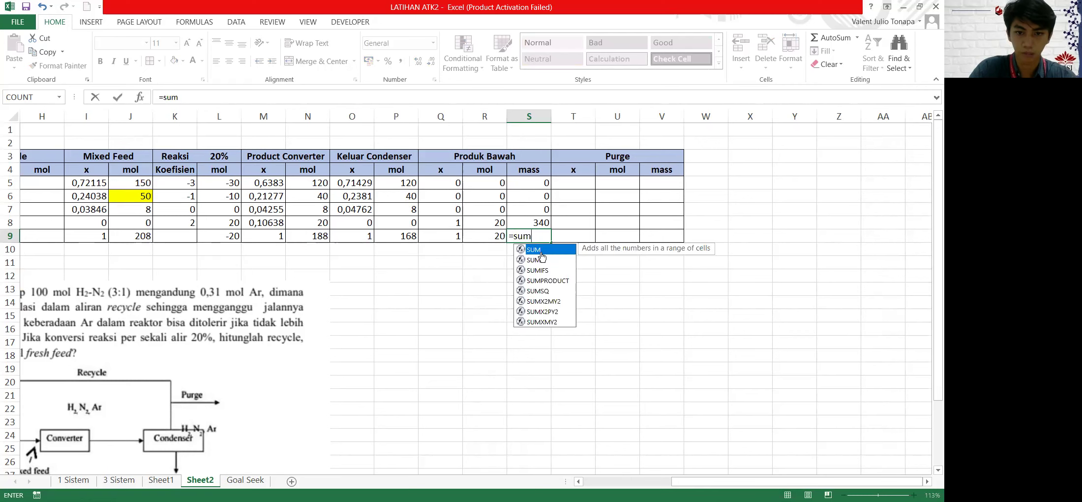
left_click(545, 184)
left_click_drag(544, 184, 543, 222)
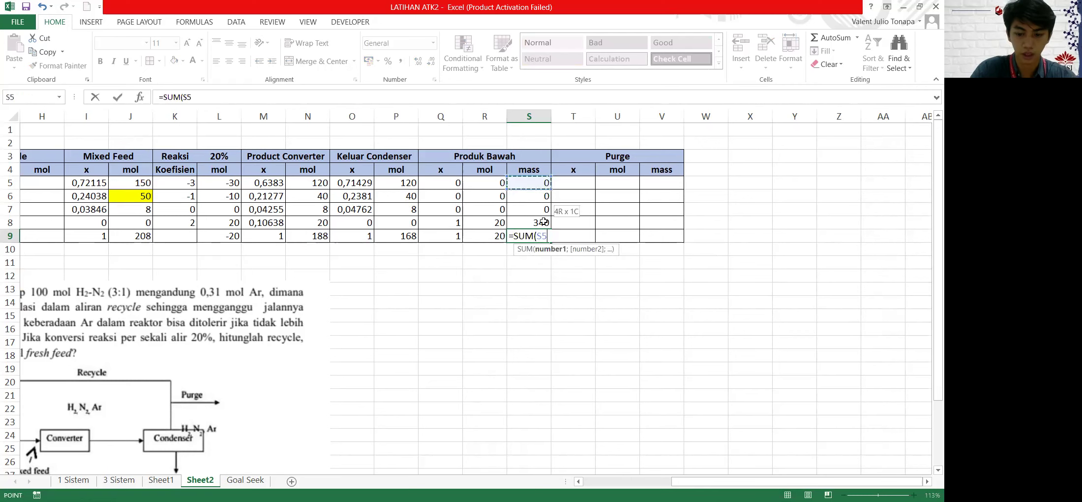
key("Return")
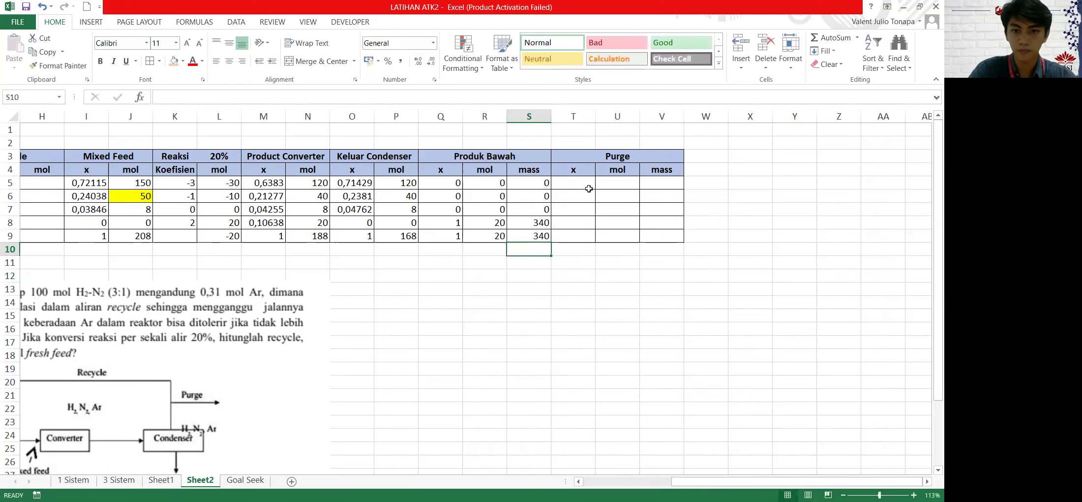
left_click(630, 182)
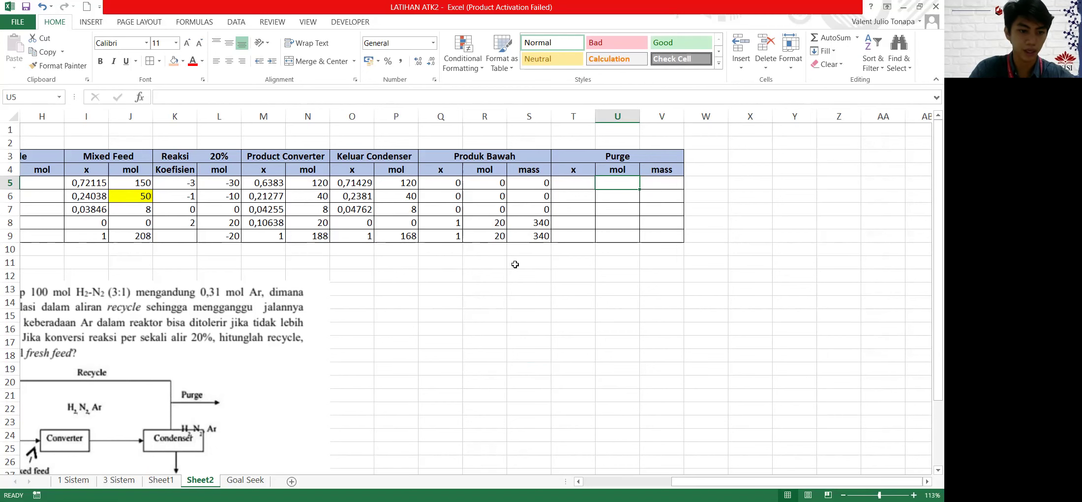
left_click(153, 409)
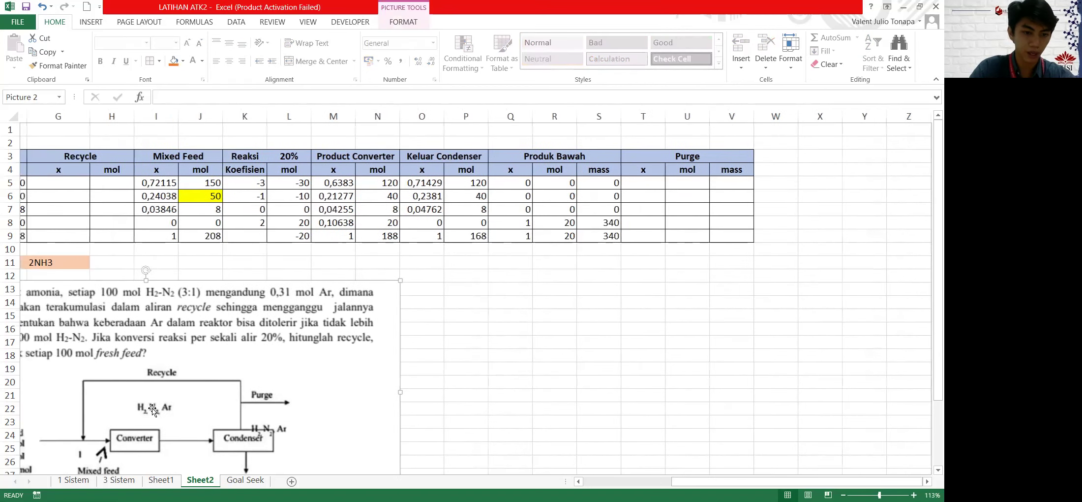
left_click(692, 189)
left_click(636, 188)
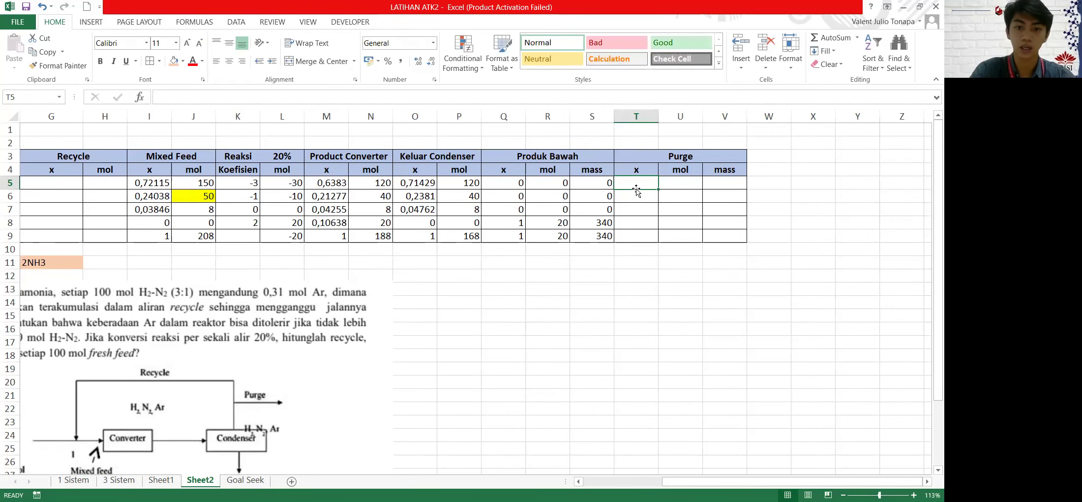
double_click(417, 183)
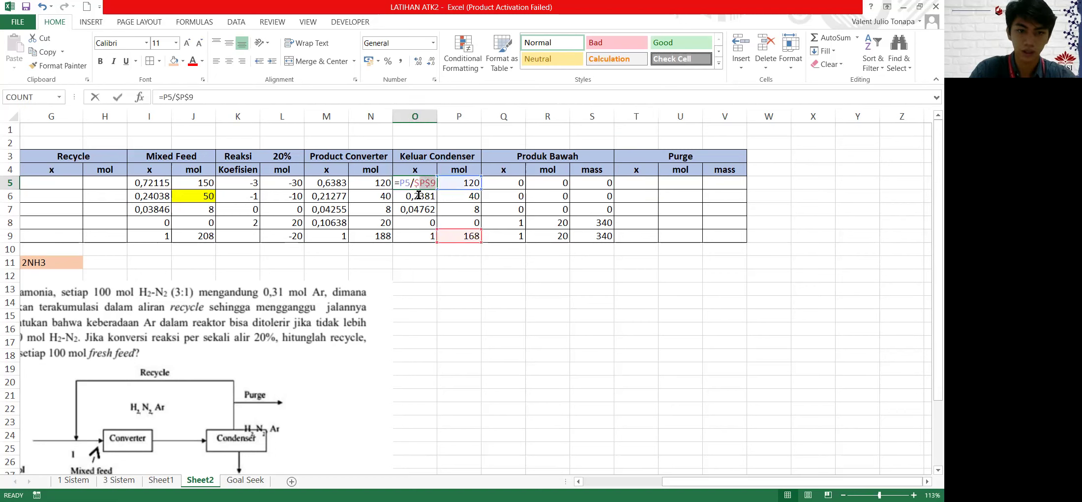
left_click(516, 196)
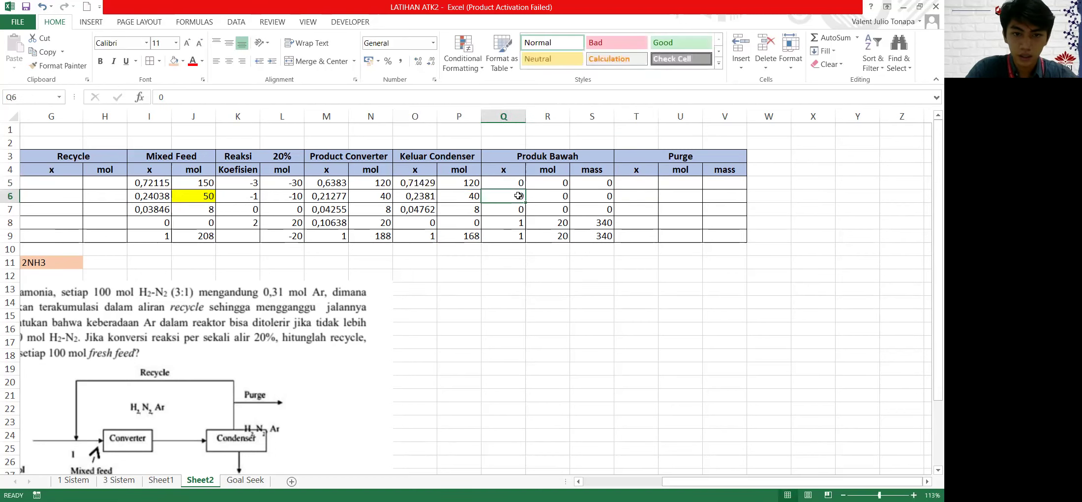
Set the Purge mole fraction of H2 in T5 to =O5 and fill the formula down to T8 for N2, Ar and NH3
left_click(655, 183)
type("=")
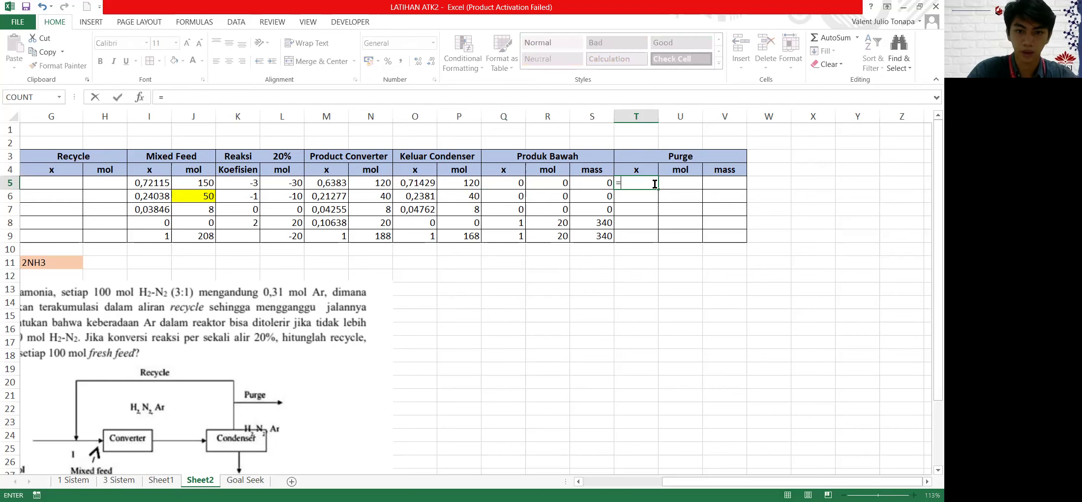
left_click(422, 183)
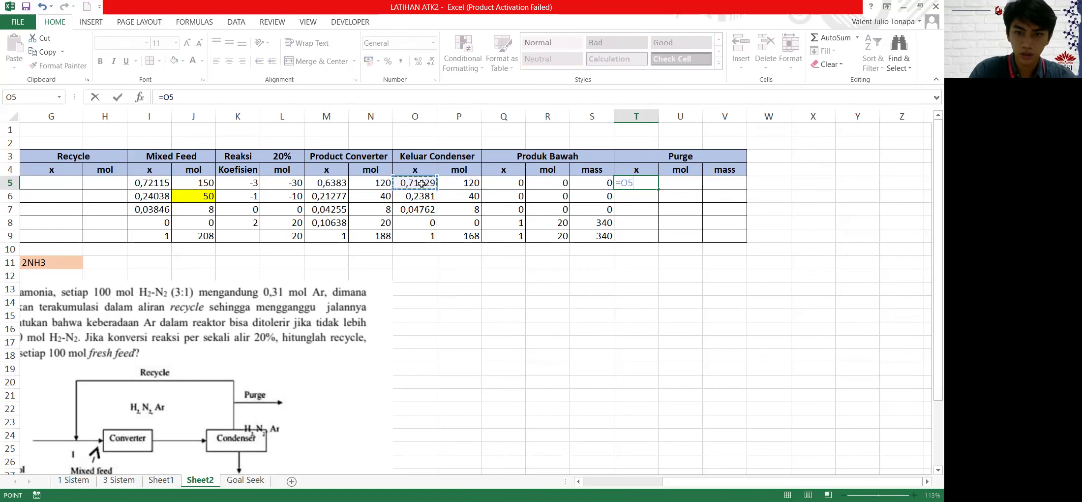
key("Return")
left_click_drag(648, 190, 650, 191)
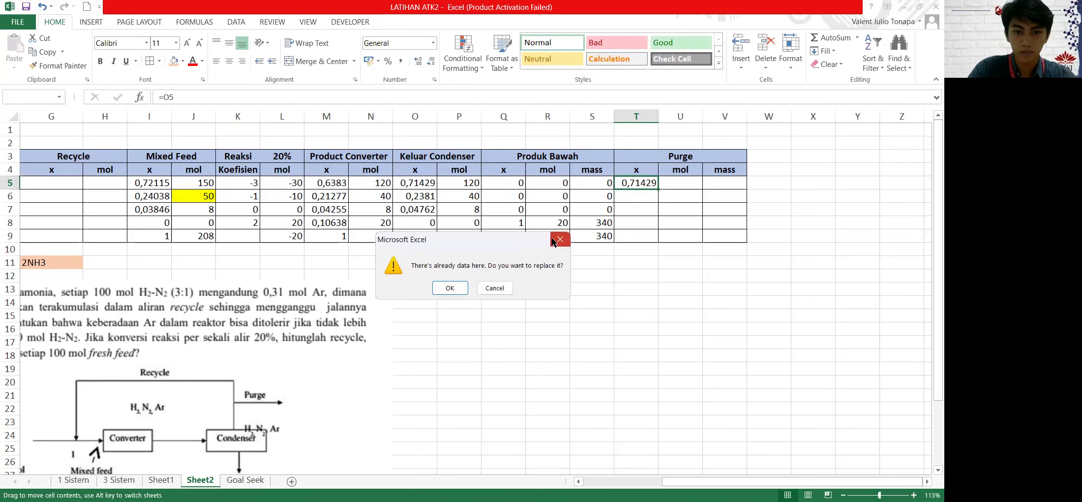
key("Escape")
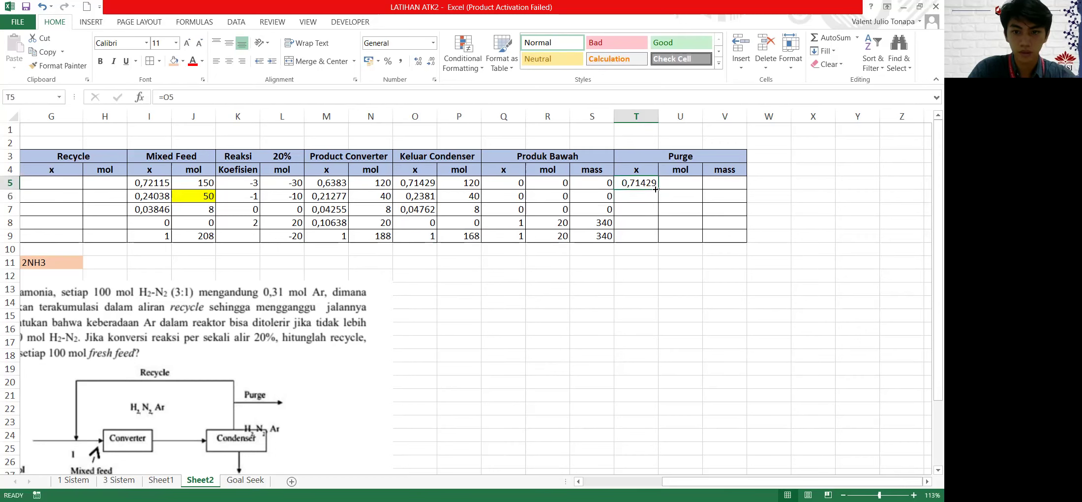
left_click_drag(657, 189, 649, 224)
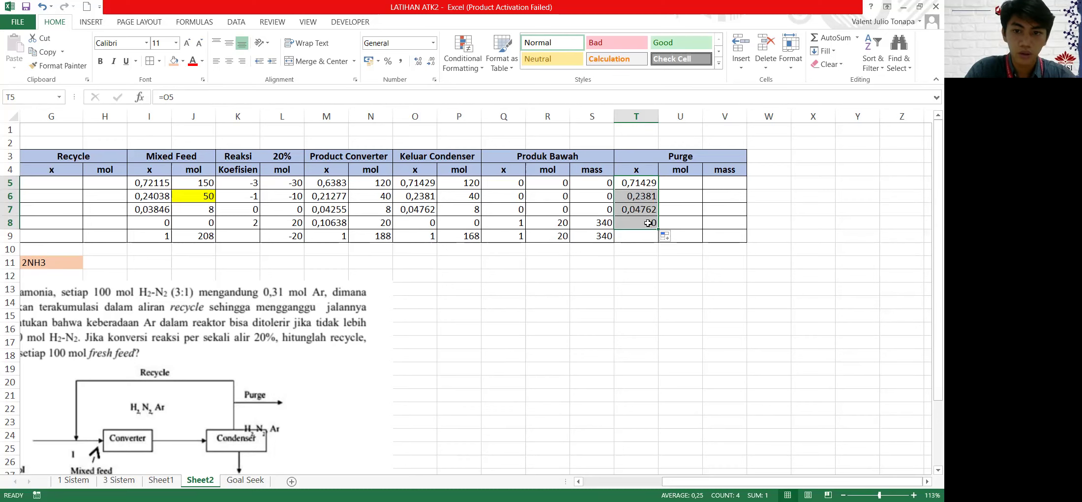
Review the problem statement and the process diagram beneath the mass balance table
left_click(685, 185)
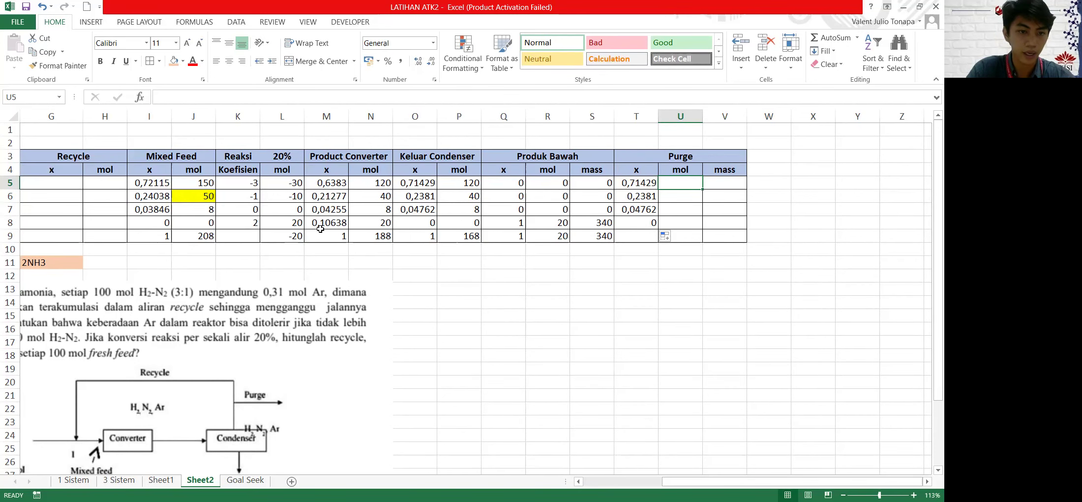
scroll(400, 215, "left", 1)
scroll(369, 241, "right", 2)
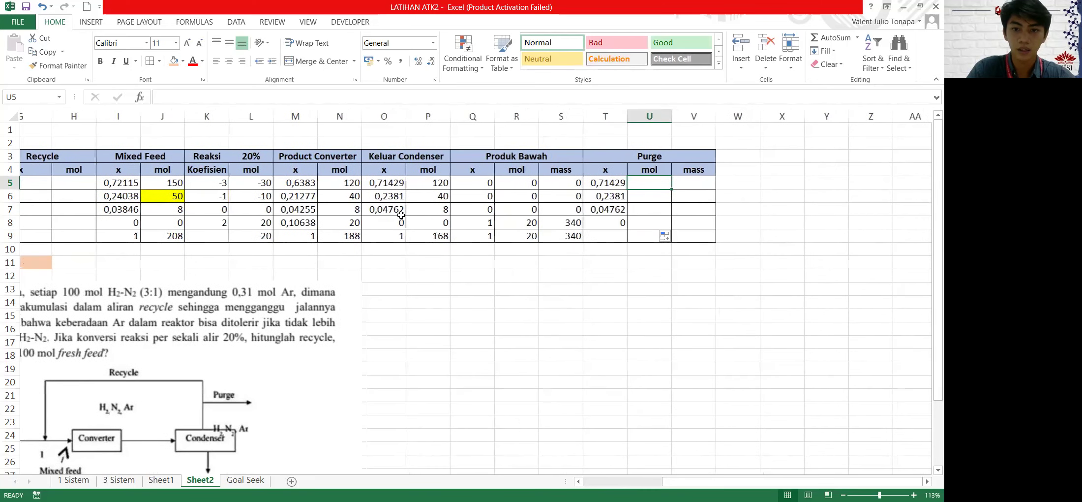
scroll(259, 343, "left", 3)
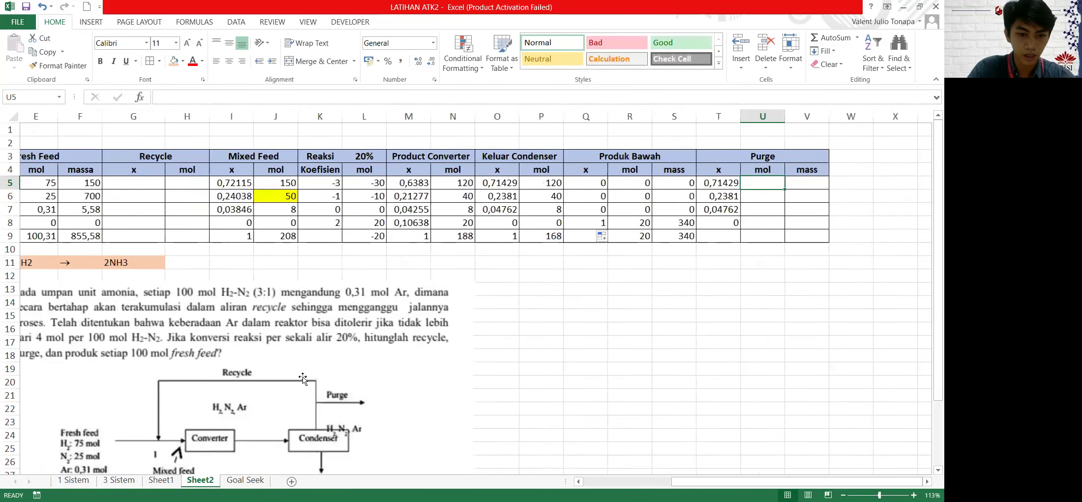
scroll(302, 378, "down", 2)
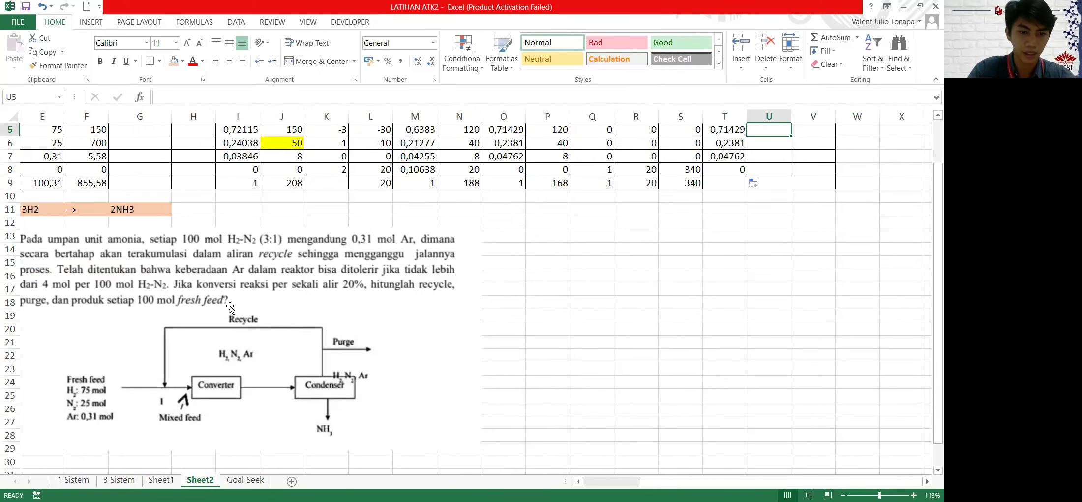
scroll(318, 311, "right", 3)
scroll(491, 295, "up", 2)
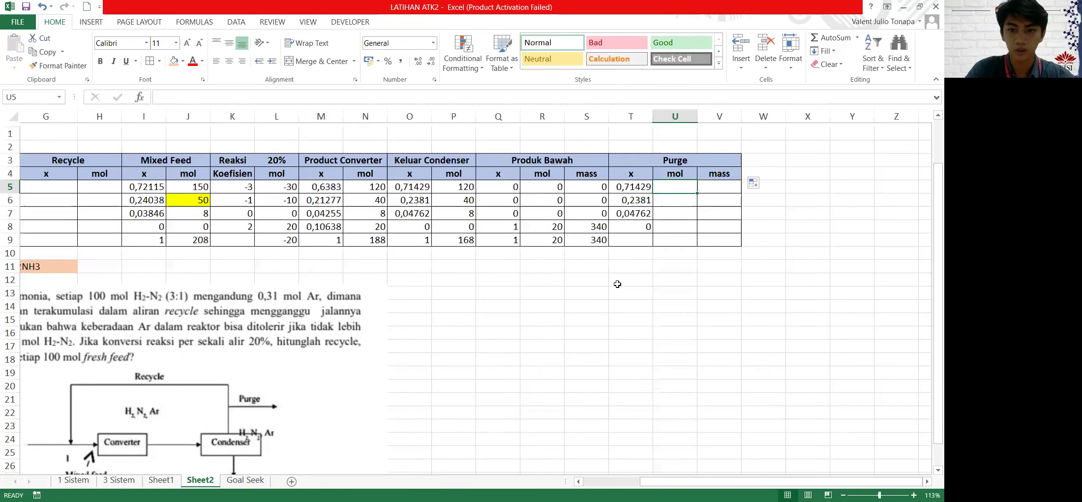
scroll(685, 229, "left", 1)
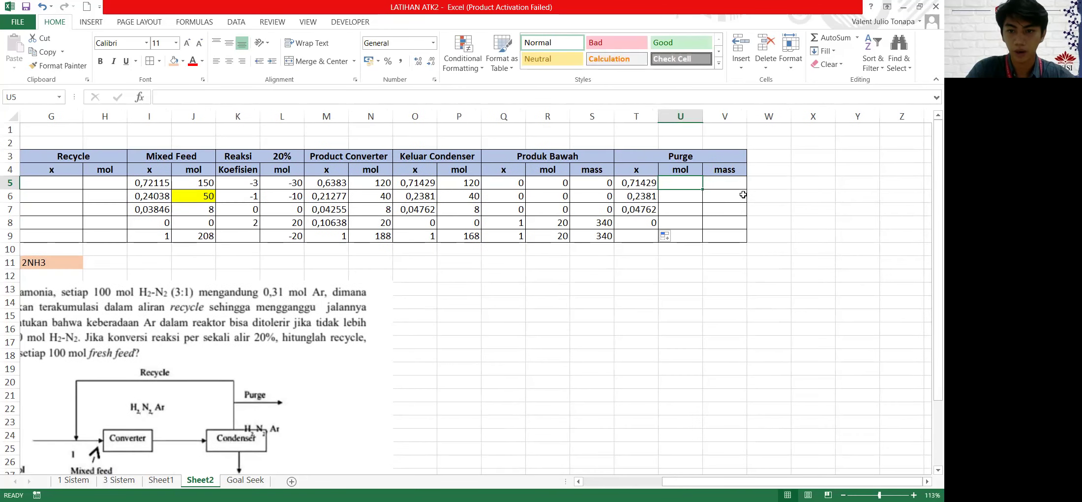
Calculate the total Purge mass in V9 as fresh feed mass minus Produk Bawah mass with =F9-S9
left_click(718, 238)
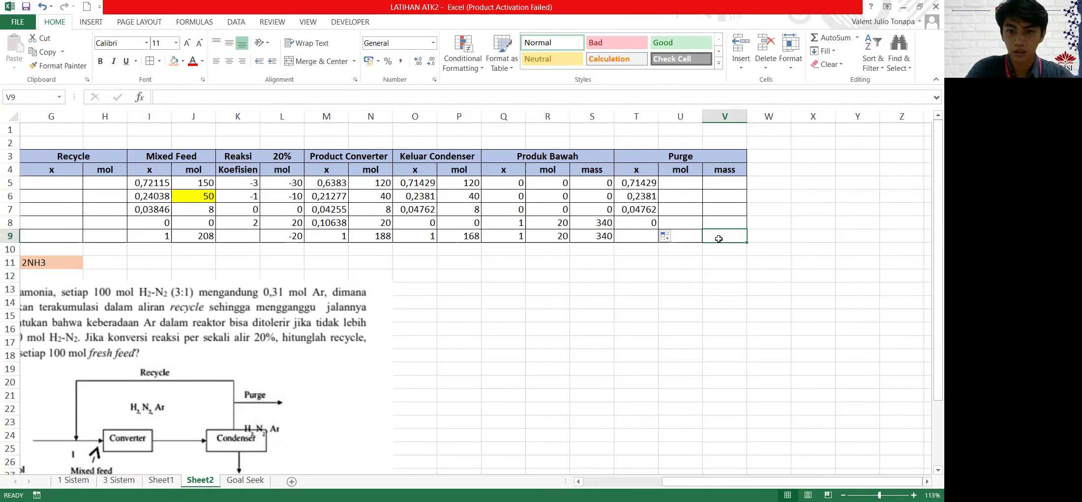
type("=")
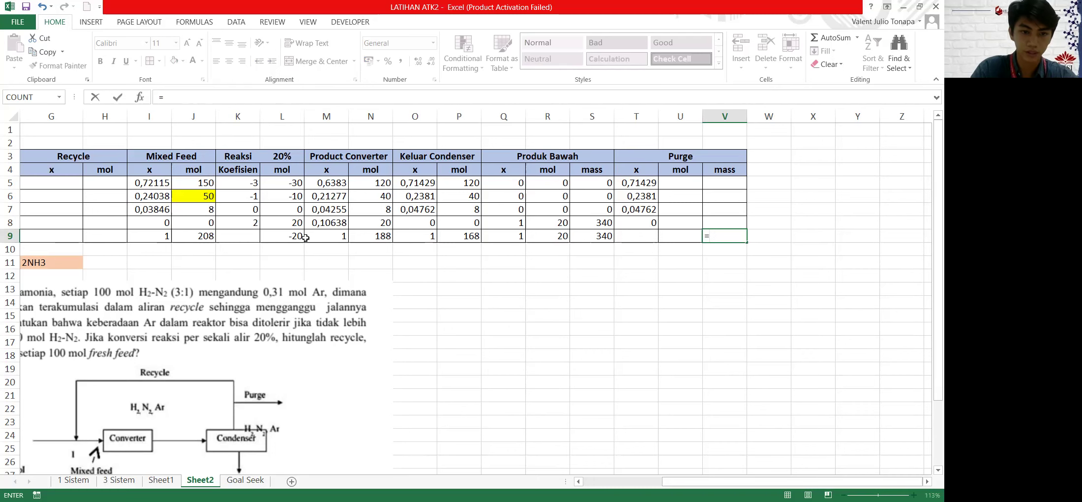
scroll(220, 237, "left", 1)
scroll(221, 237, "left", 2)
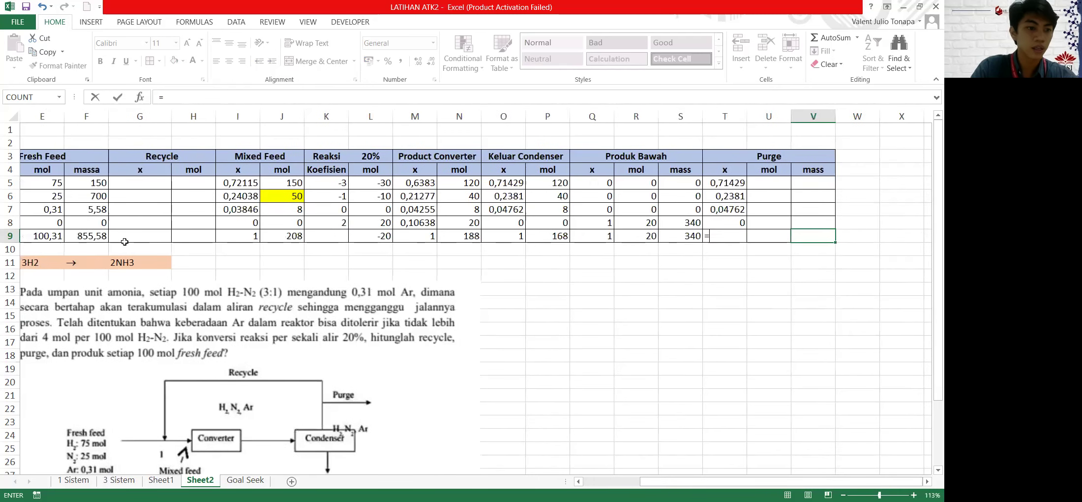
left_click(99, 236)
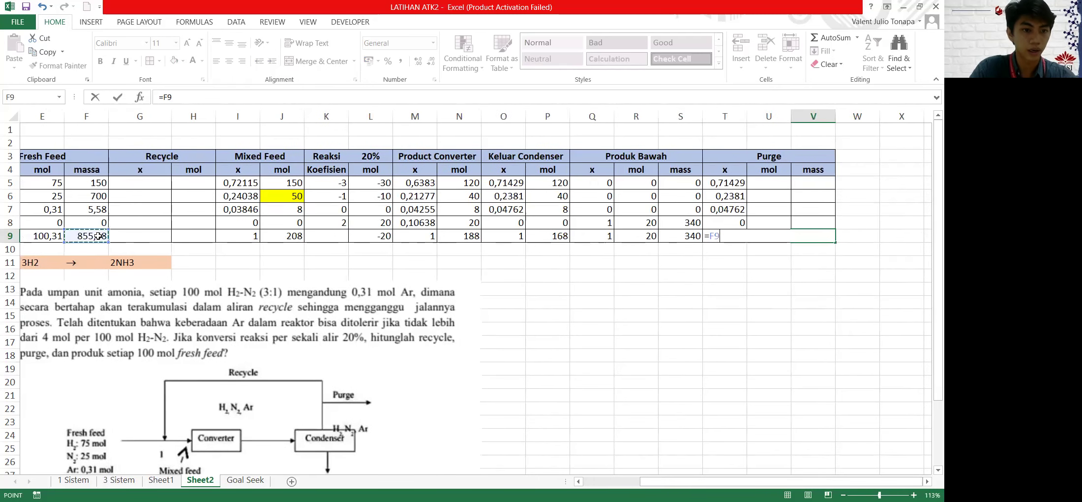
type("-")
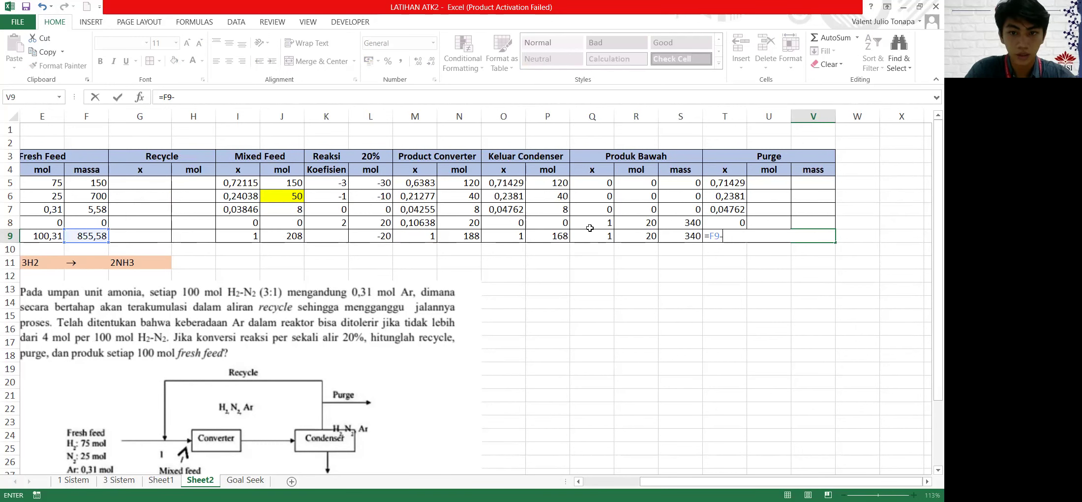
left_click(683, 235)
key("Return")
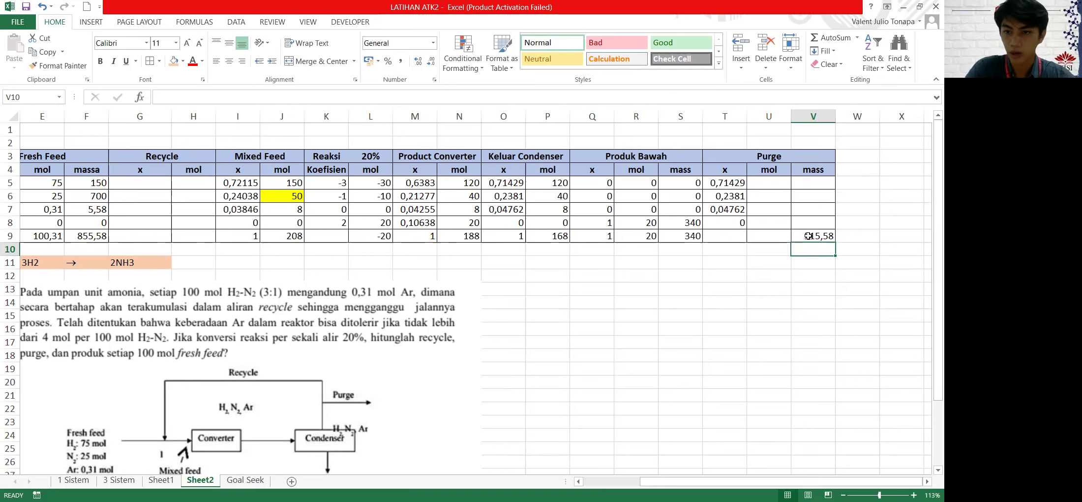
Calculate the Purge mass of H2 in V5 with =$V$9*T5, keeping the total mass reference absolute
left_click(816, 186)
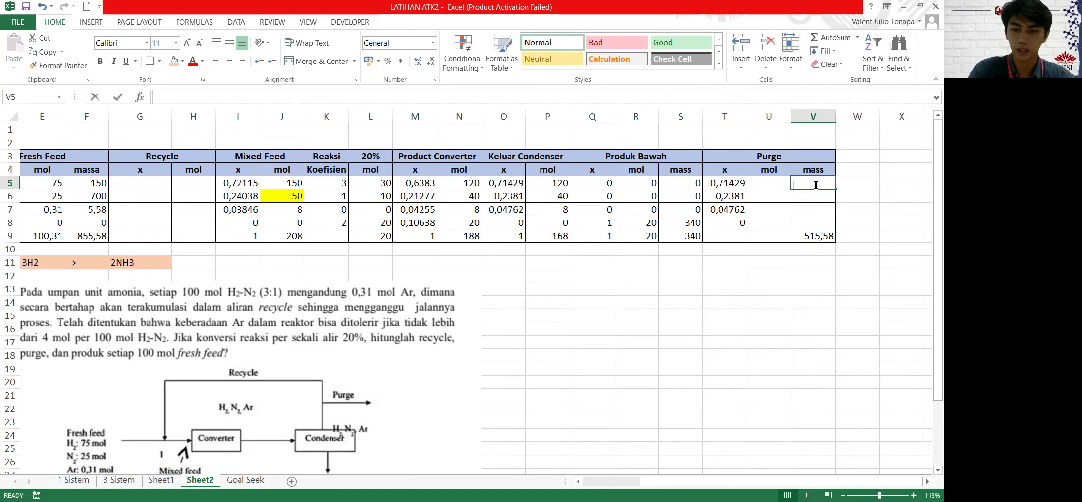
type("=")
left_click(815, 238)
key("F4")
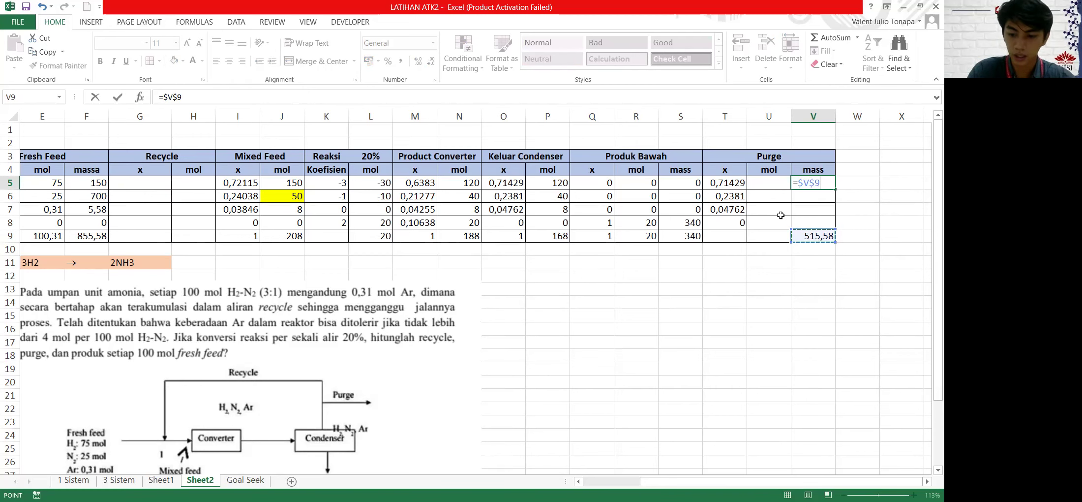
type("*")
left_click(733, 183)
key("Return")
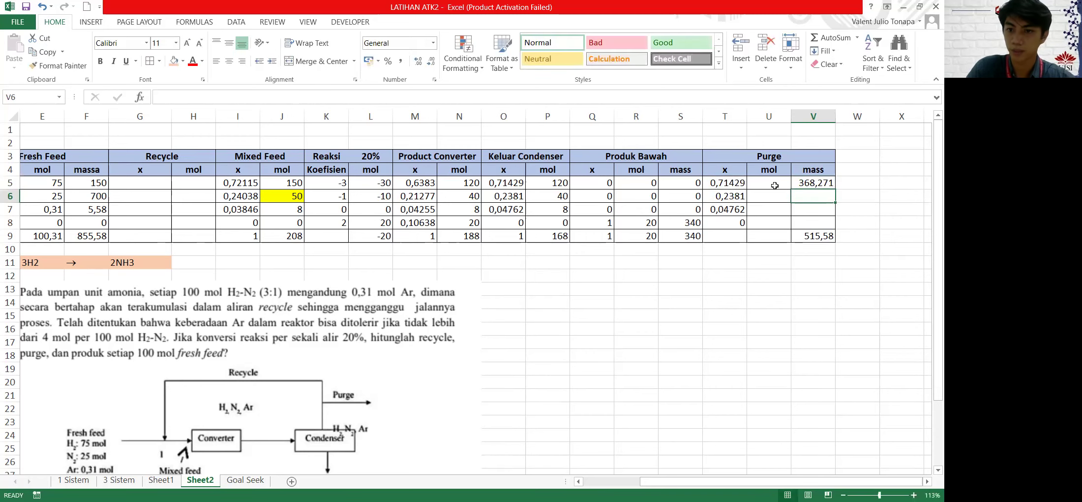
left_click(828, 185)
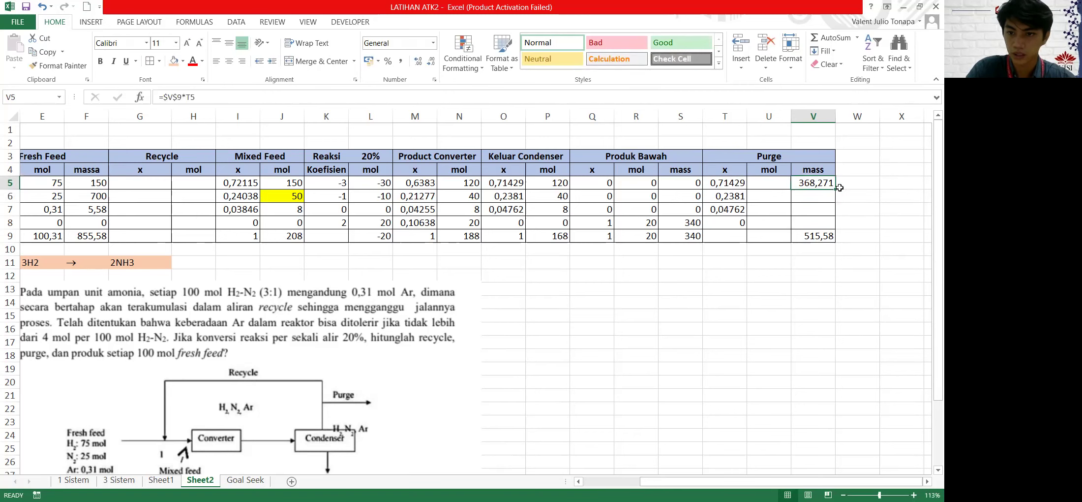
Fill the Purge mass formula down to V8 and add a check sum of the component masses in V10 with =SUM(V5:V8)
double_click(835, 188)
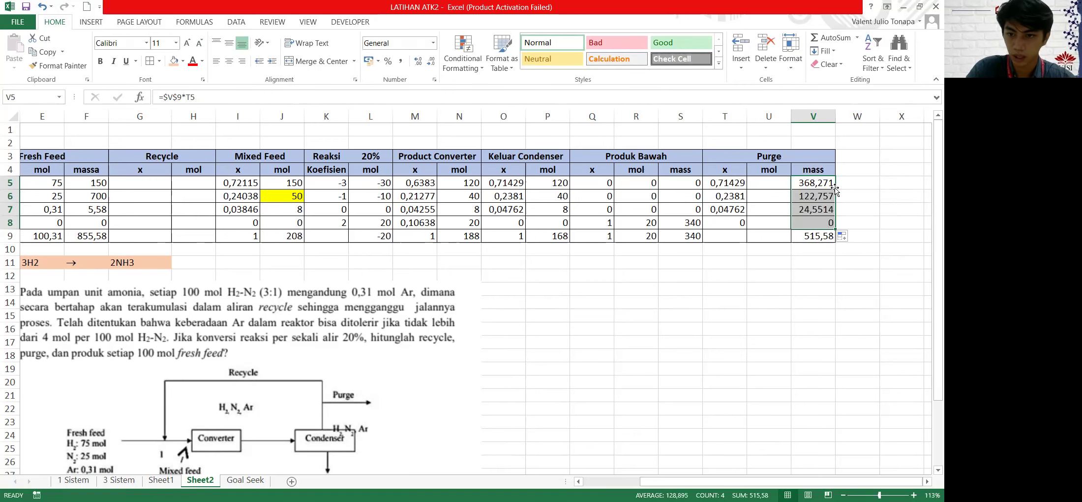
left_click(819, 251)
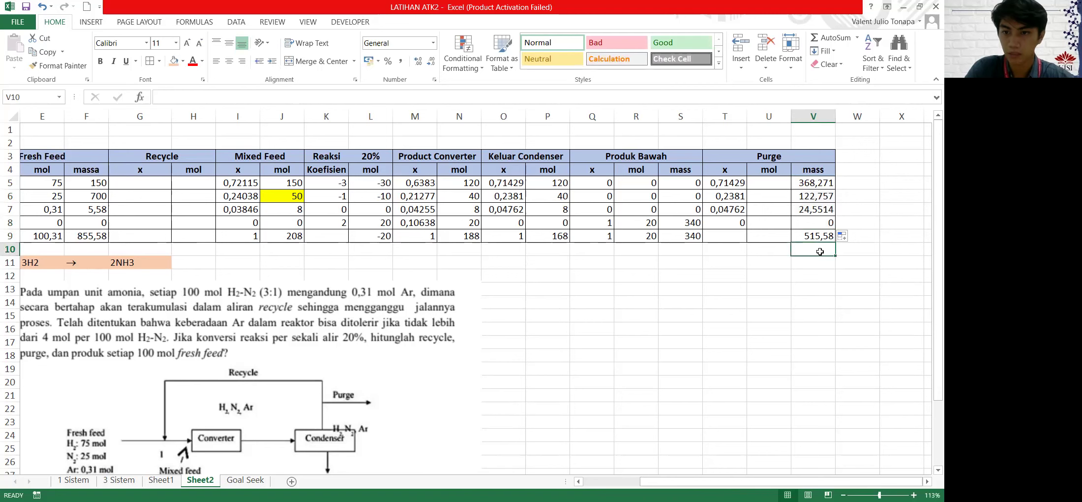
type("=")
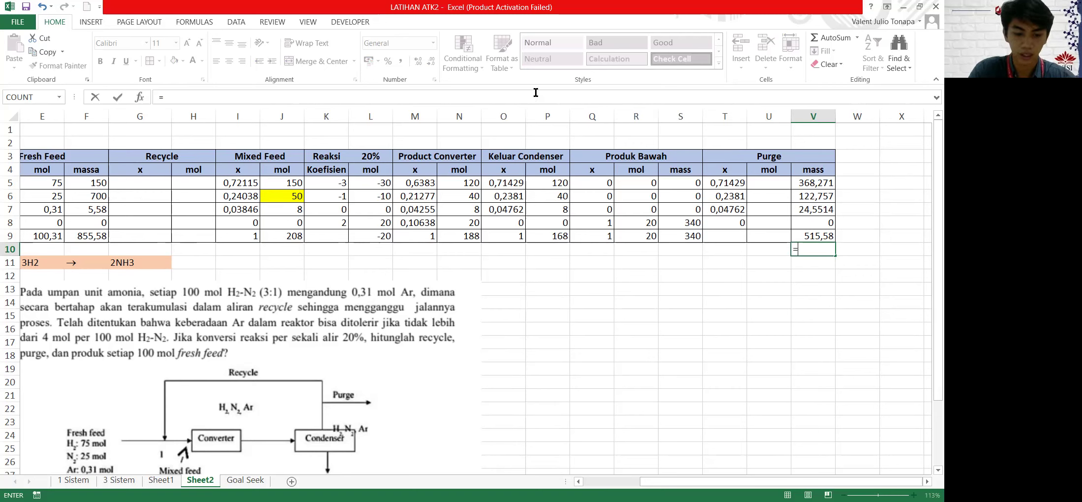
type("sum")
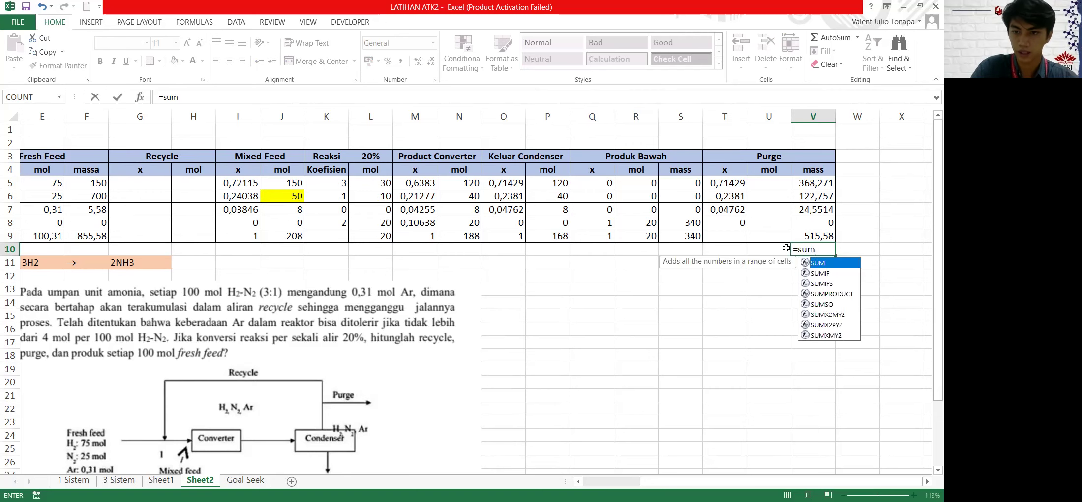
double_click(813, 264)
left_click(820, 184)
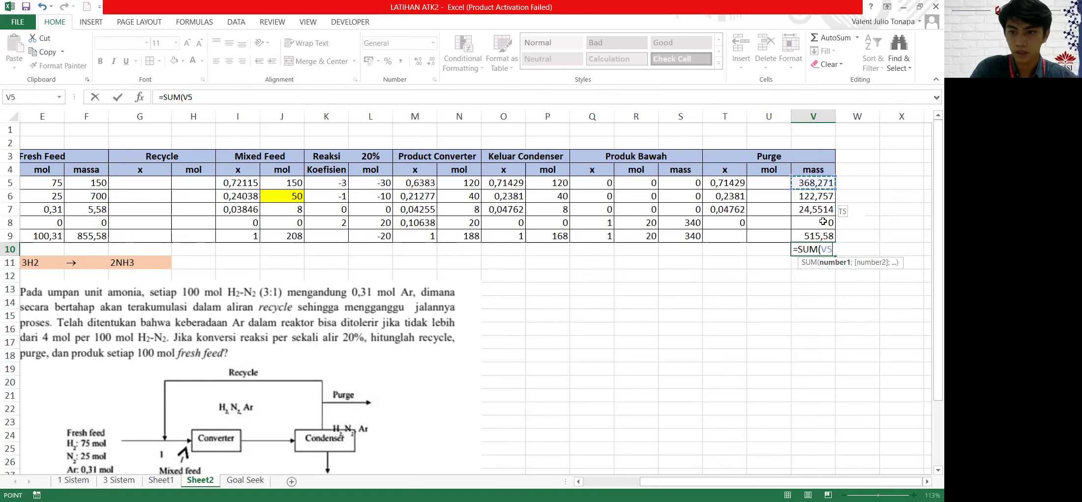
left_click_drag(822, 222, 822, 222)
left_click(761, 318)
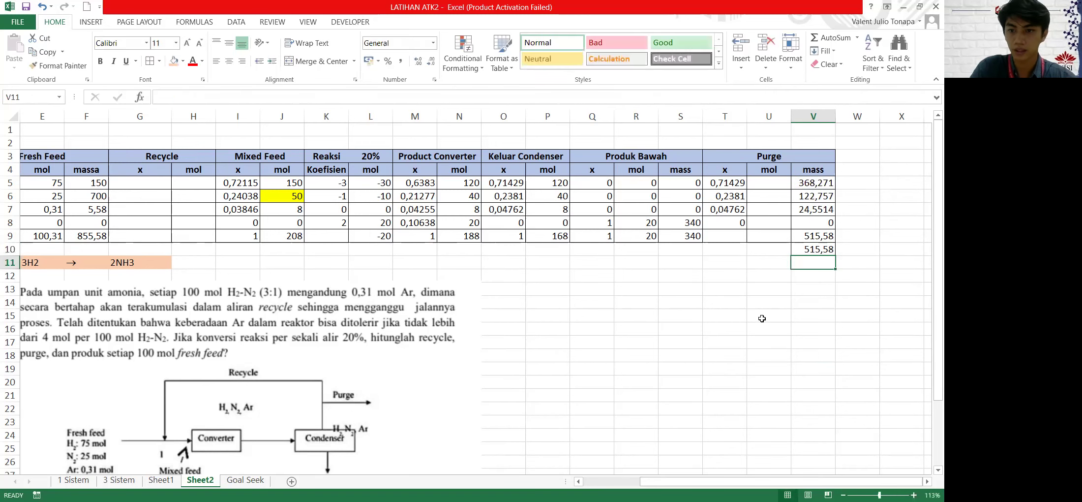
left_click(802, 252)
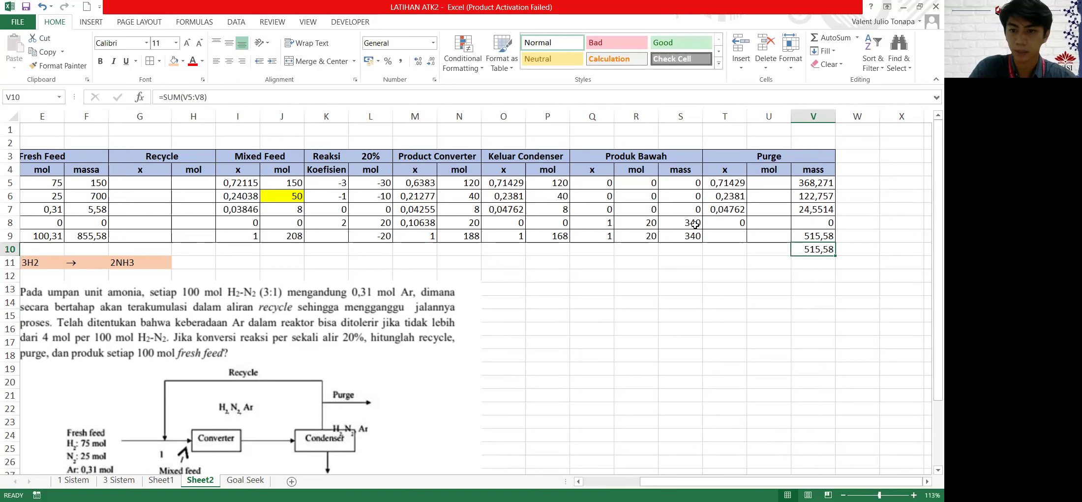
Calculate the Purge mol of H2 in U5 by dividing its mass by its molecular weight with =V5/C5
left_click(782, 185)
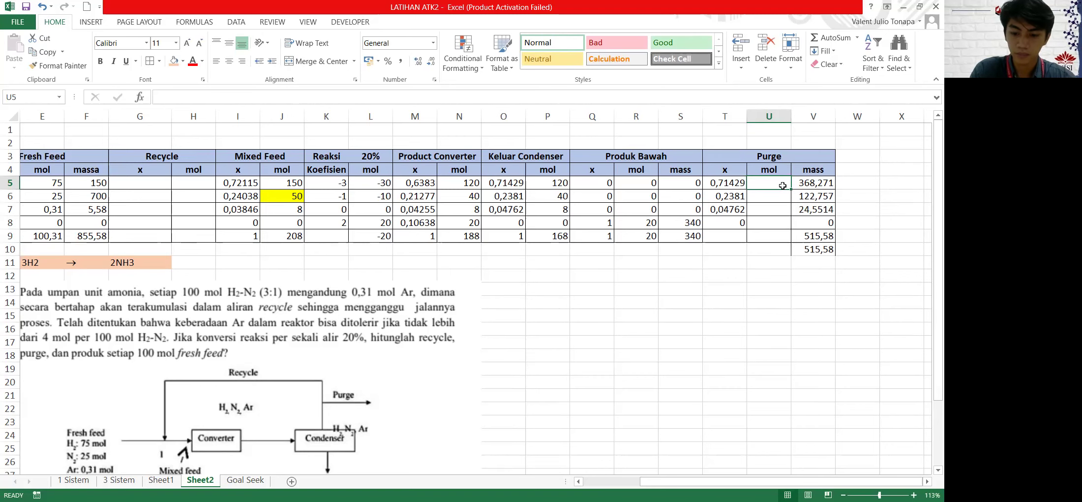
type("=")
left_click(803, 184)
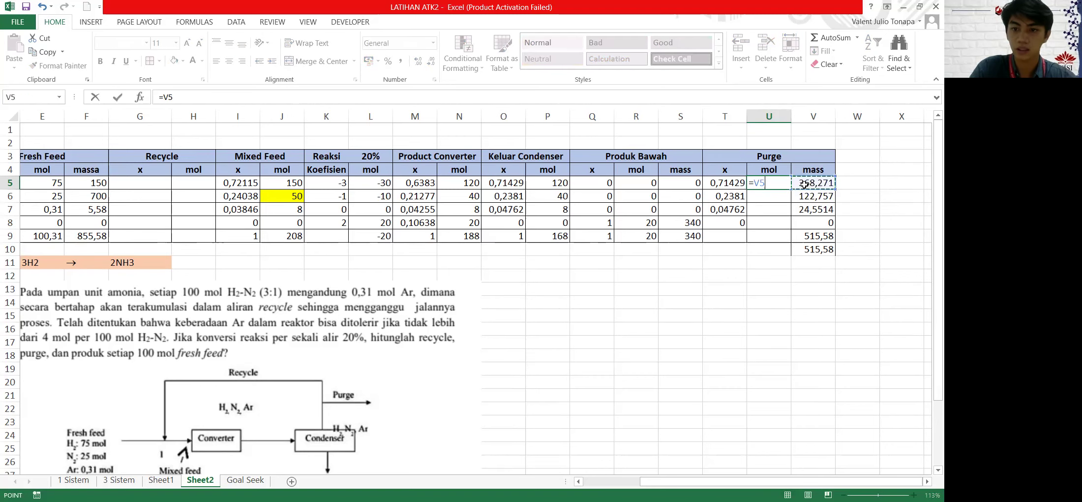
scroll(74, 216, "left", 2)
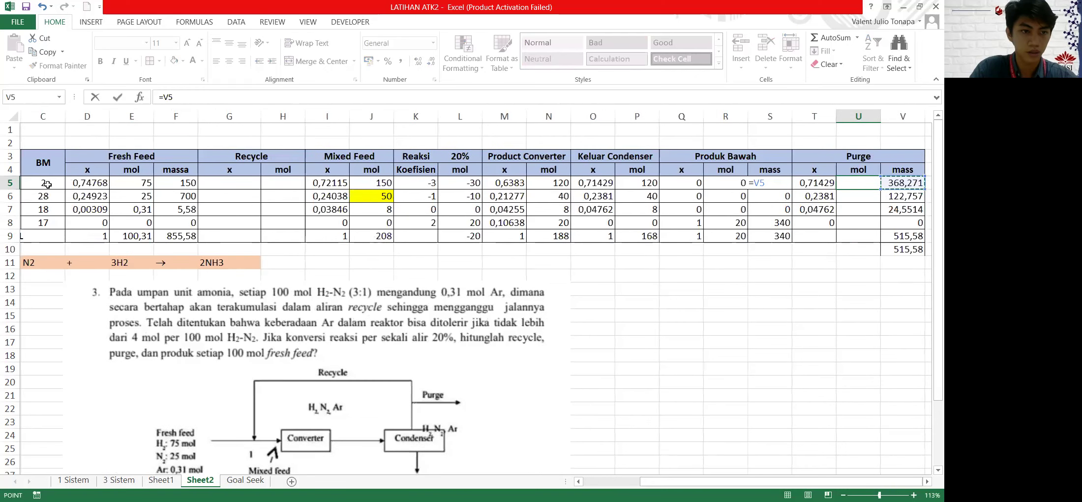
left_click(47, 184)
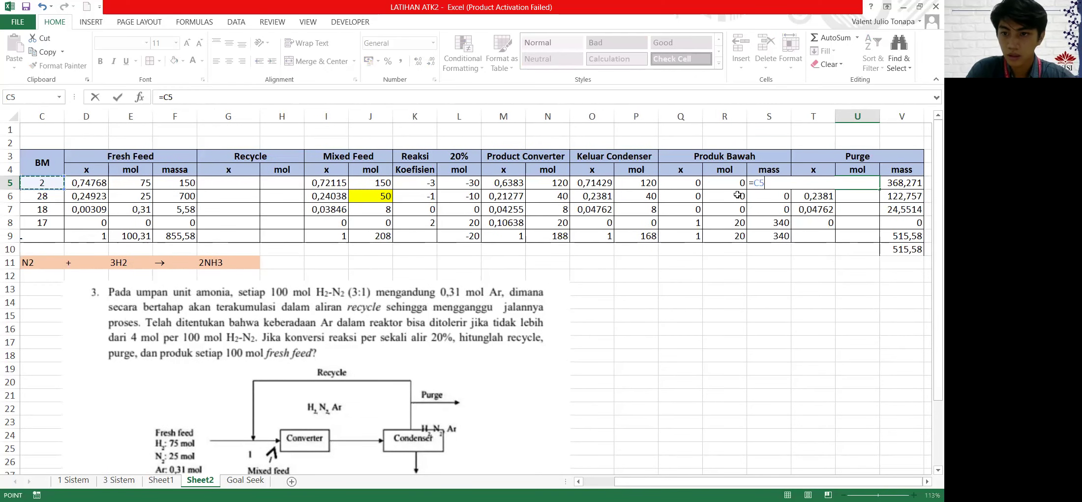
left_click(915, 183)
type("/")
left_click(46, 183)
key("Return")
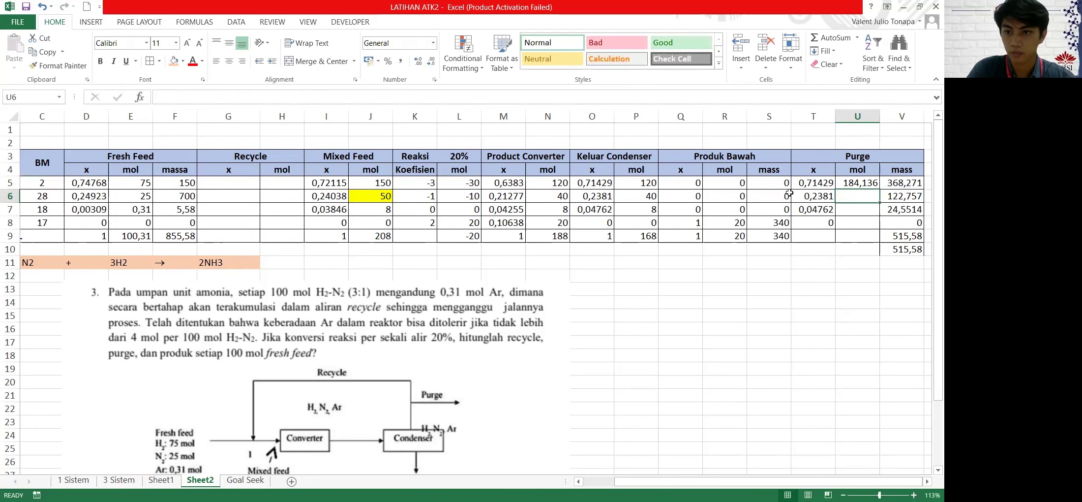
Fill the Purge mol formula from U5 down the column for the remaining components
left_click(874, 183)
left_click(880, 184)
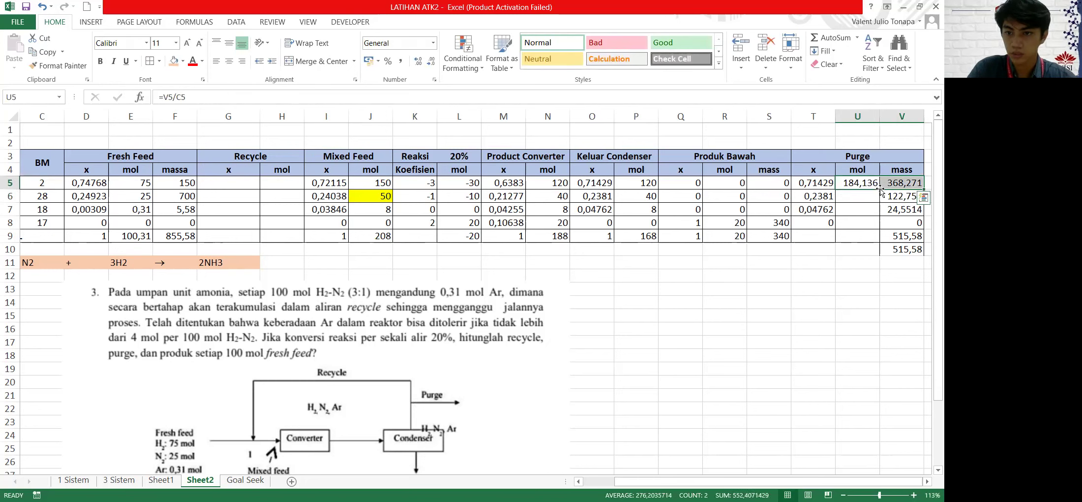
key("ctrl+Down")
left_click(875, 184)
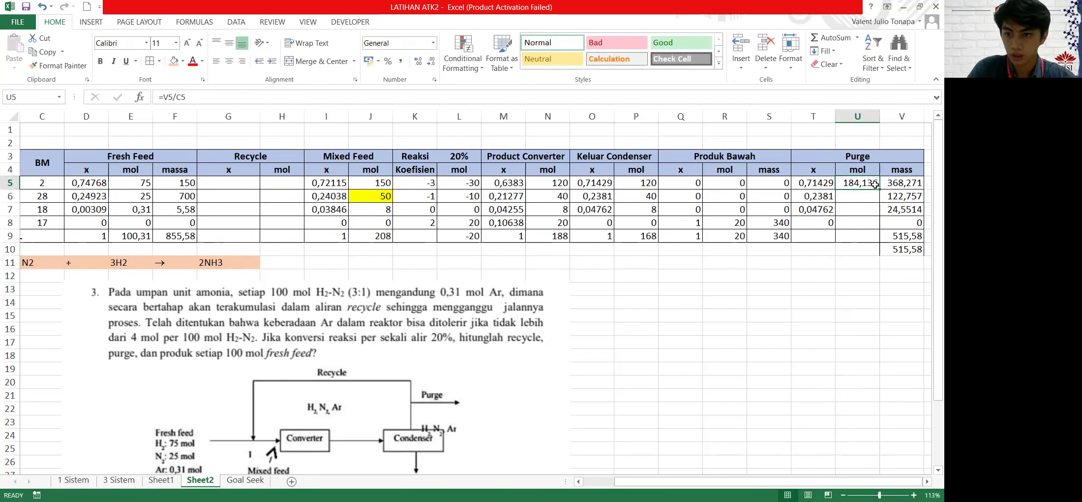
double_click(880, 188)
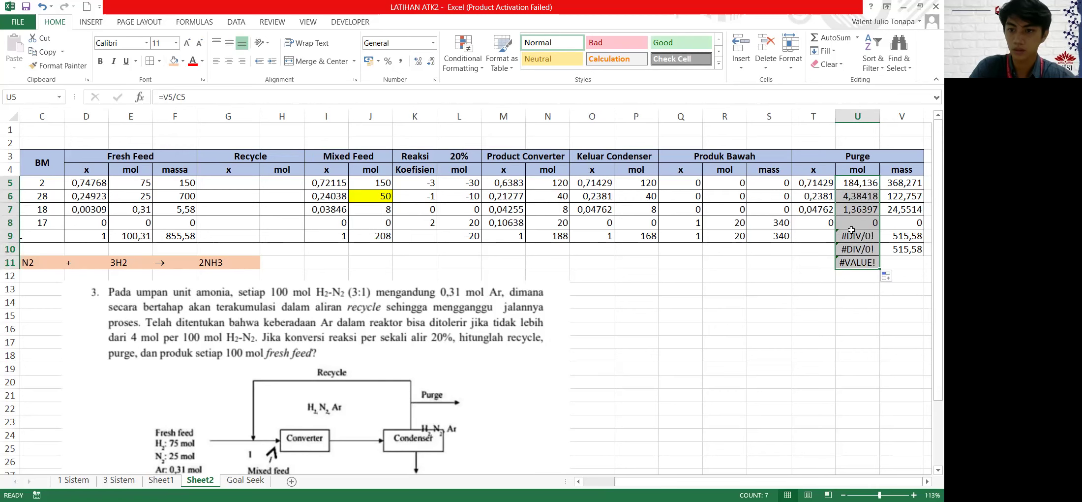
Clear the surplus Purge mol formulas in U11, U10 and U9 below the component rows
left_click(860, 261)
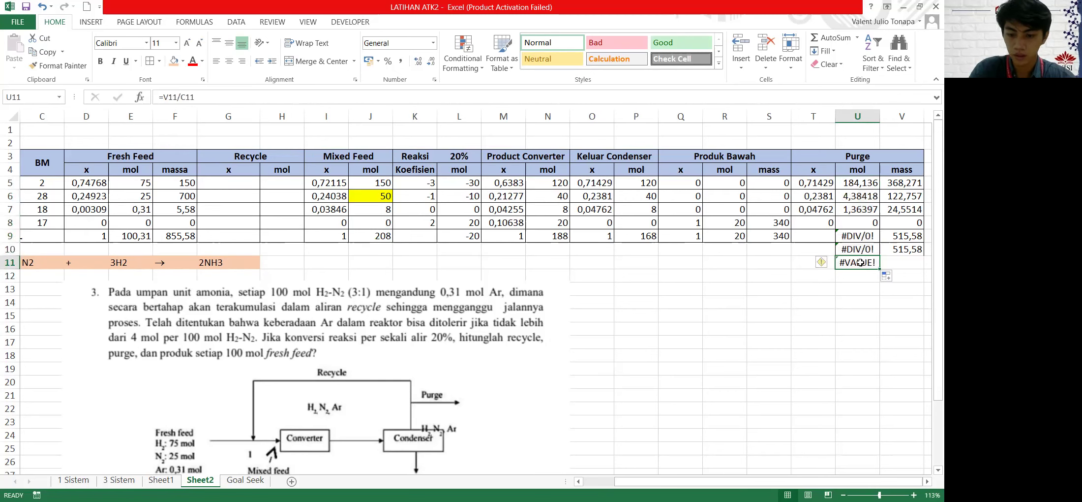
key("BackSpace")
key("Up")
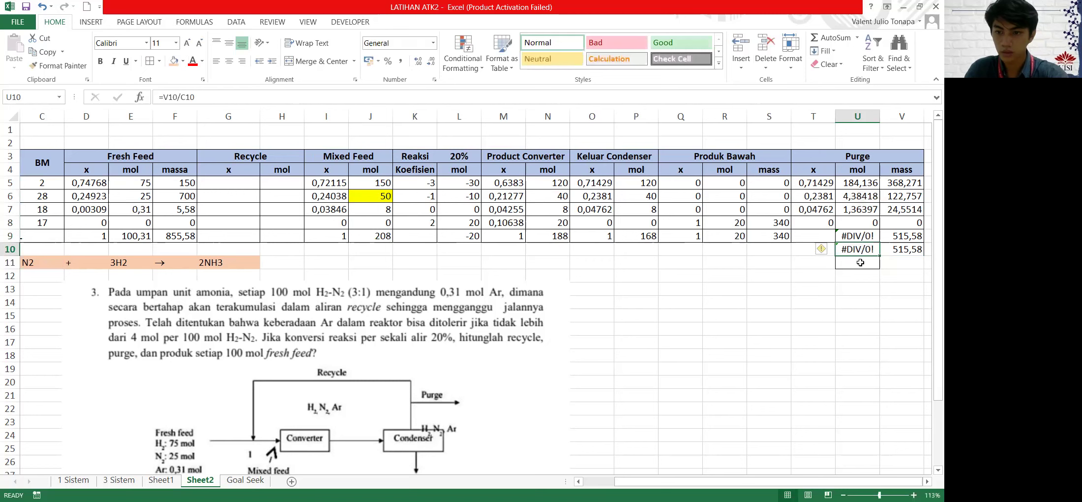
key("BackSpace")
key("Up")
key("BackSpace")
key("Escape")
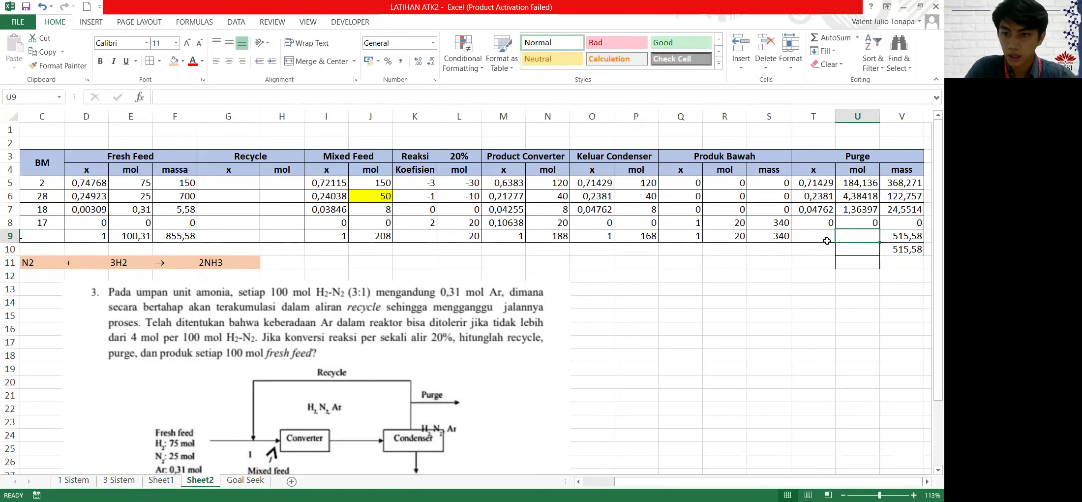
Remove the borders from the empty cells U10:U11 below the Purge mol column
left_click(770, 291)
scroll(769, 291, "left", 1)
scroll(769, 290, "right", 1)
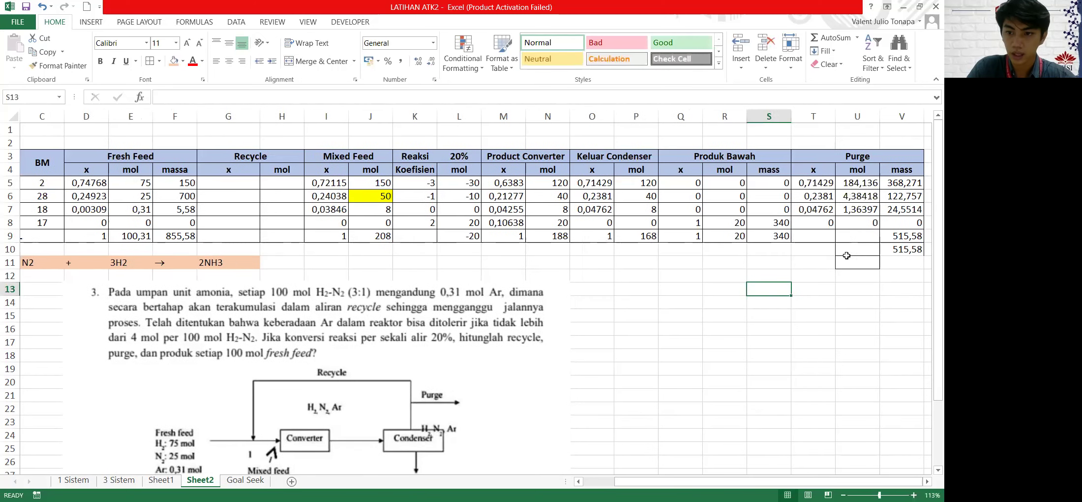
left_click(856, 257)
left_click_drag(855, 255, 855, 249)
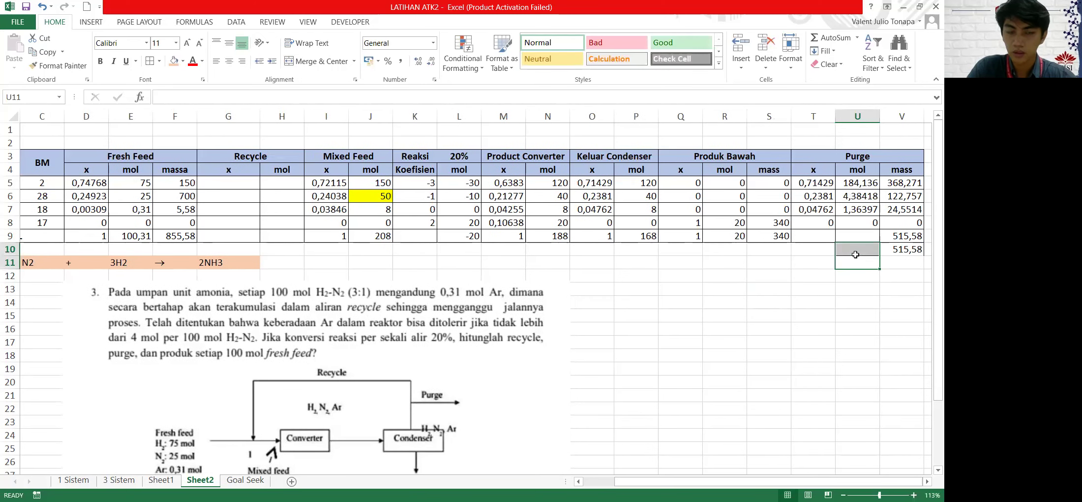
left_click(159, 61)
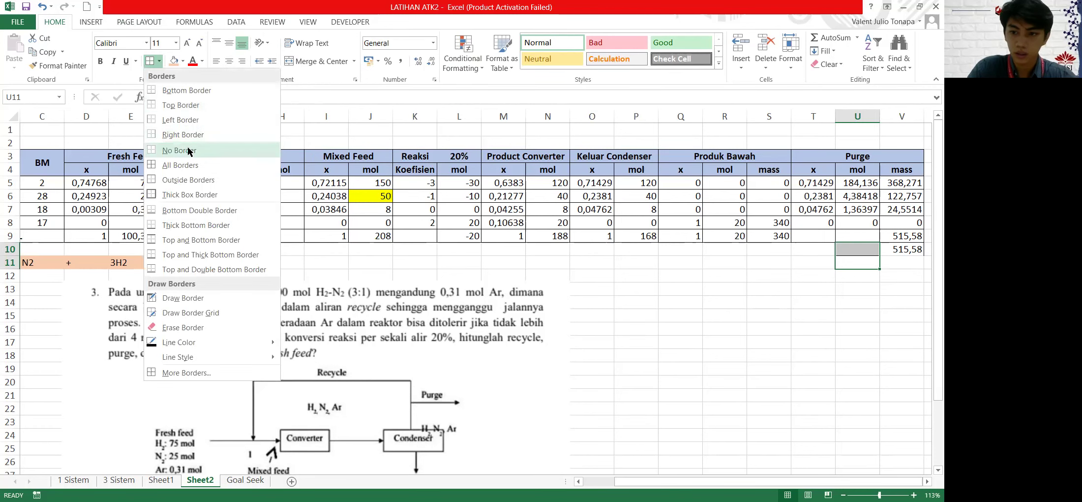
key("Escape")
left_click(750, 331)
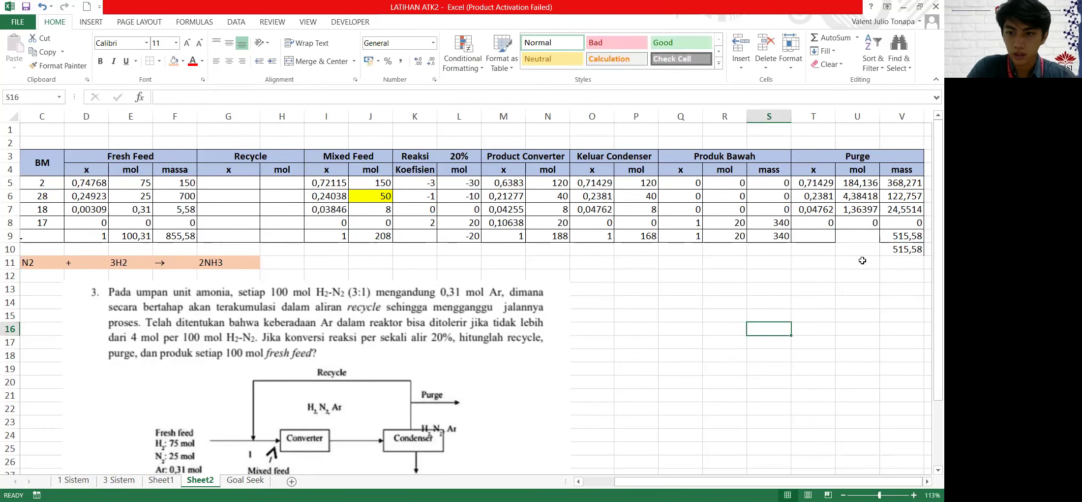
Apply All Borders to the Purge mol total cell U9
left_click(850, 236)
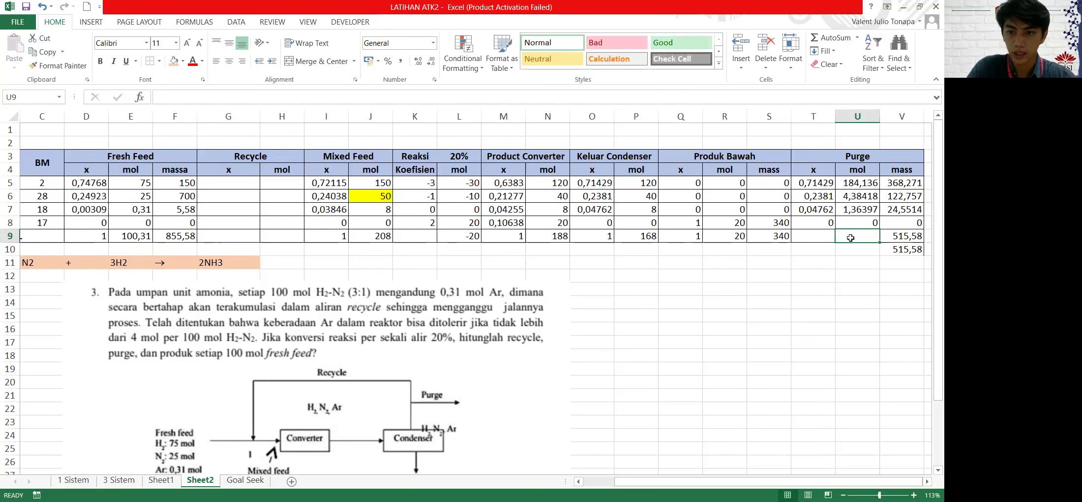
left_click(158, 61)
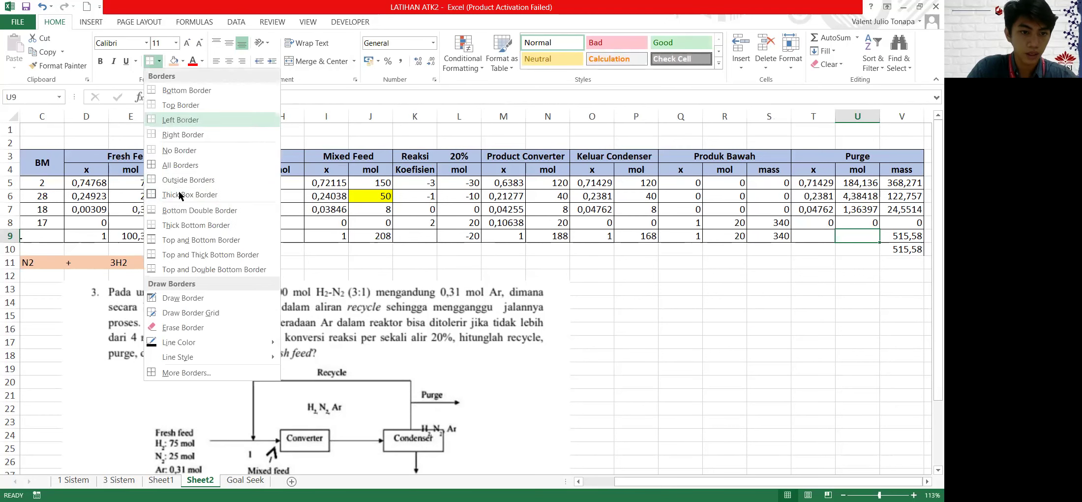
left_click(190, 166)
left_click(288, 184)
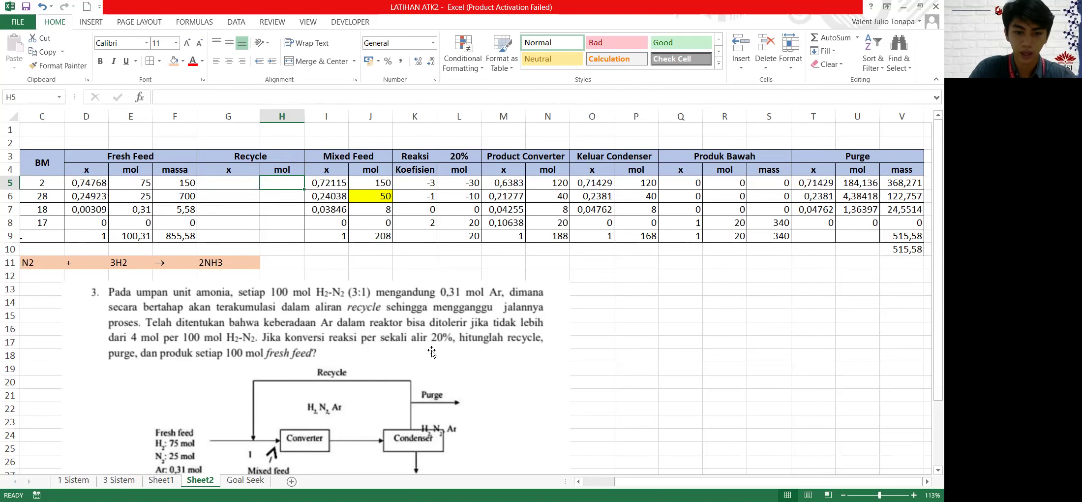
left_click(244, 183)
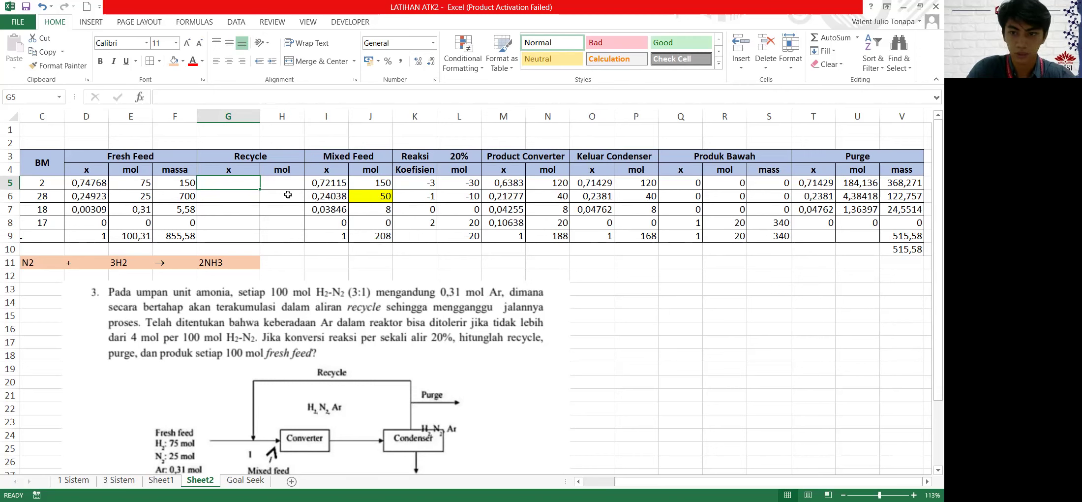
type("=")
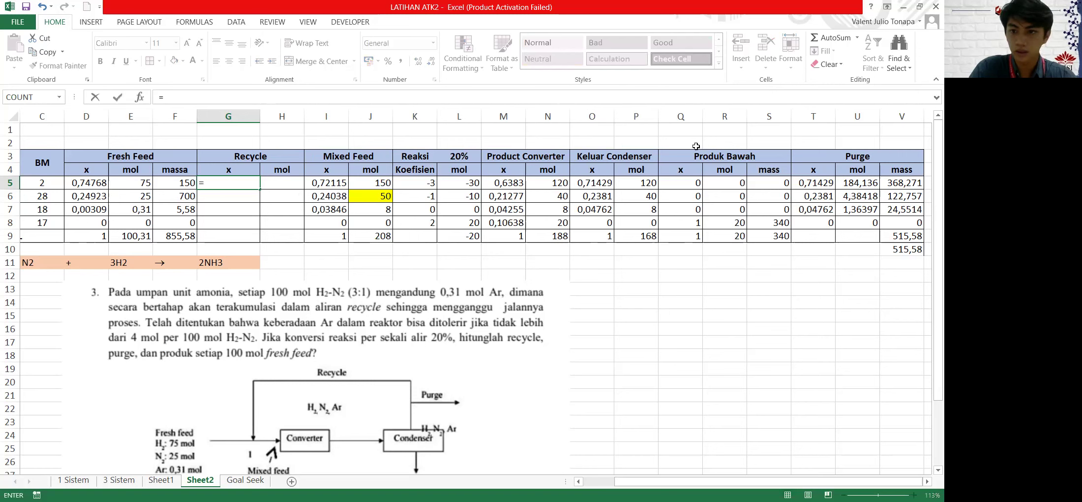
left_click(853, 182)
key("Return")
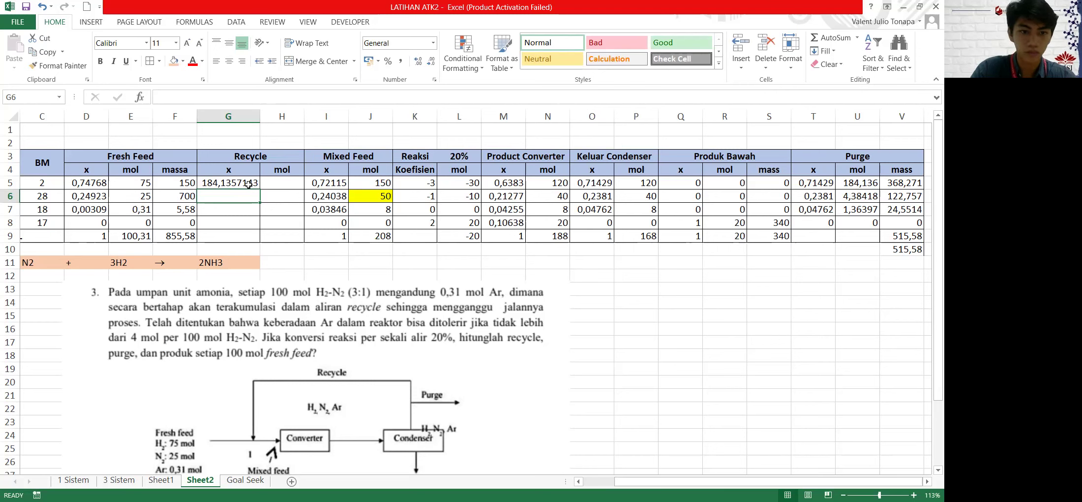
type("=")
key("Escape")
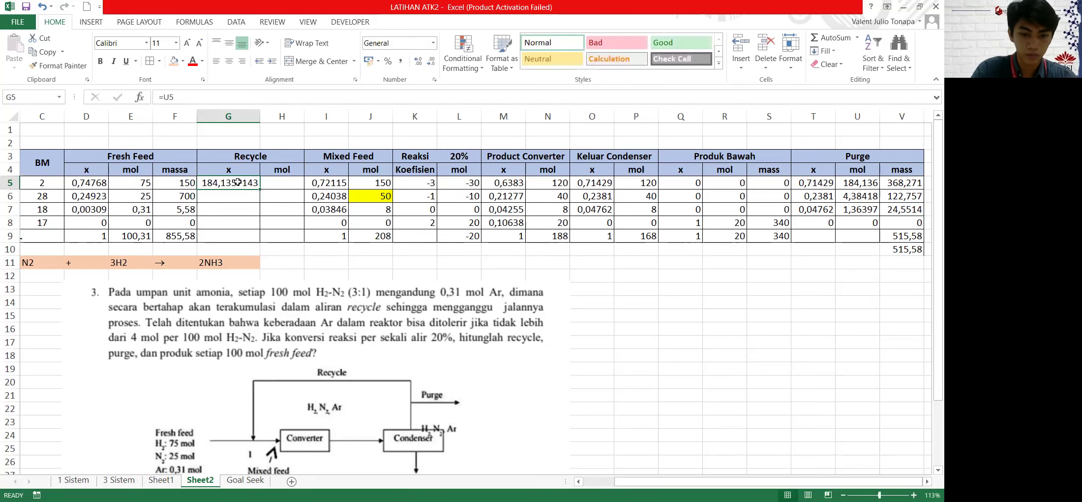
key("ctrl+z")
Set the Recycle mol of H2 in H5 to =U5 and fill the formula down to H8 for N2, Ar and NH3
left_click(289, 183)
type("=")
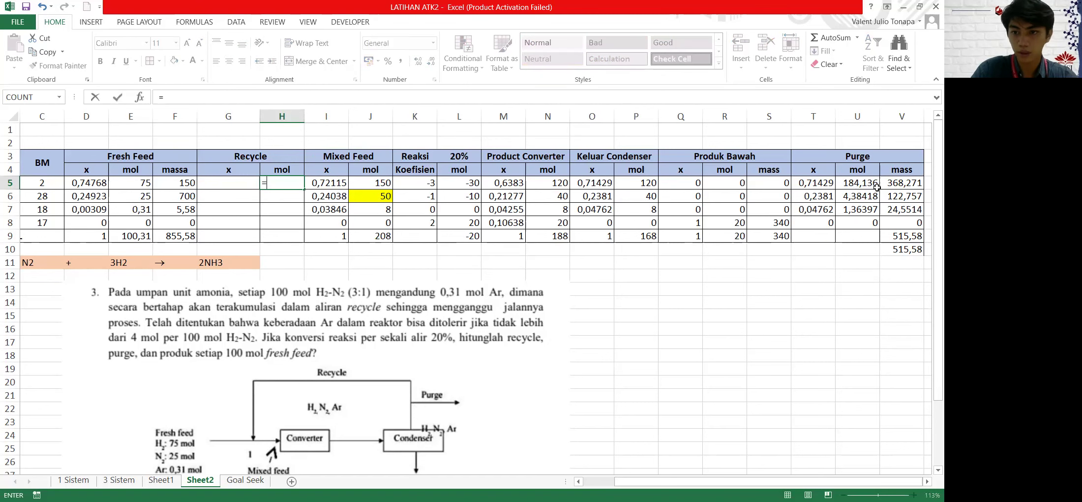
left_click(861, 186)
key("Return")
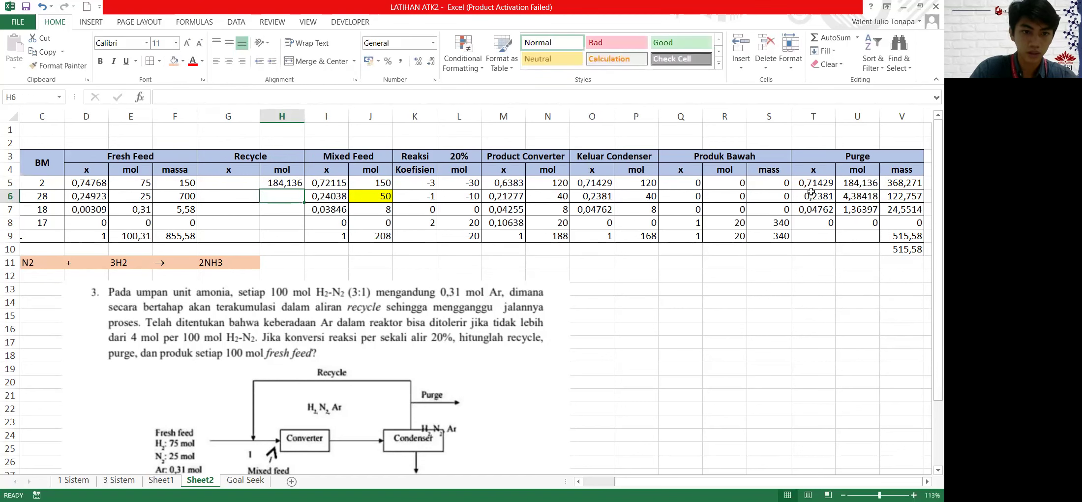
left_click(294, 183)
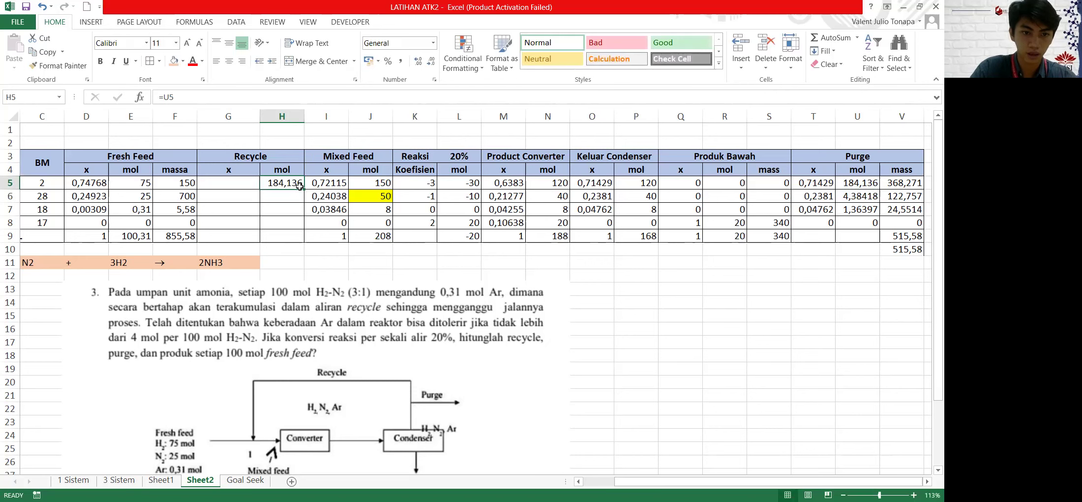
double_click(305, 190)
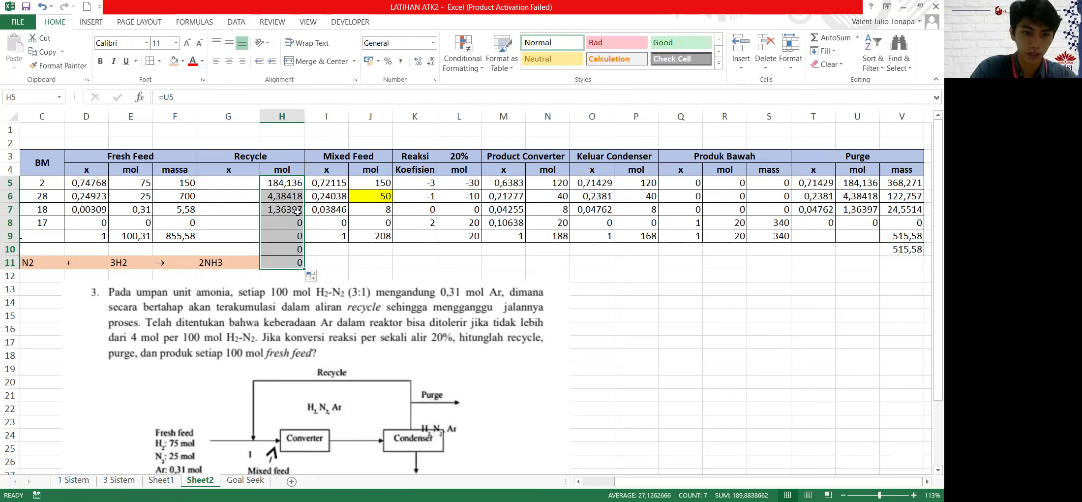
key("ctrl+z")
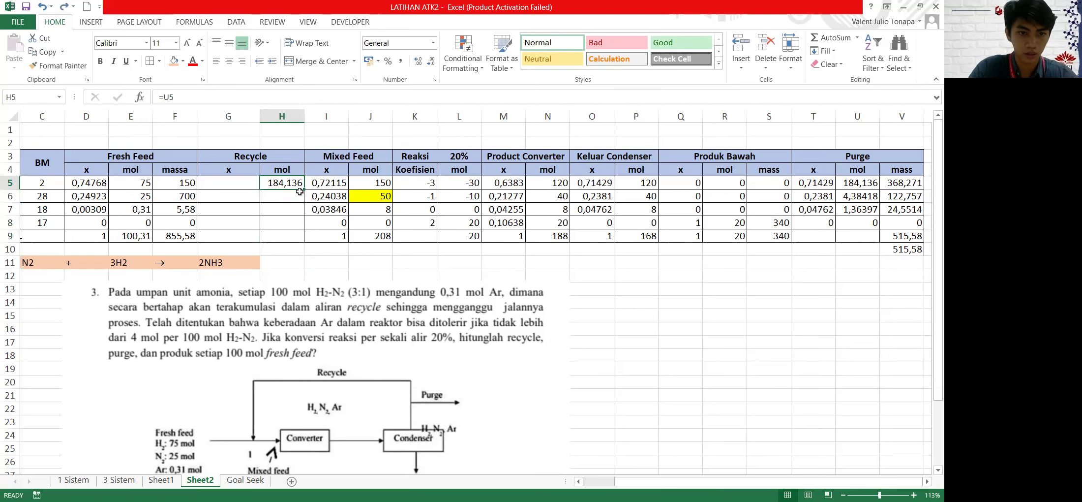
left_click_drag(305, 190, 298, 227)
Set the Recycle x of H2 in G5 to =T5 and fill the formula down to G8 for N2, Ar and NH3
left_click(240, 182)
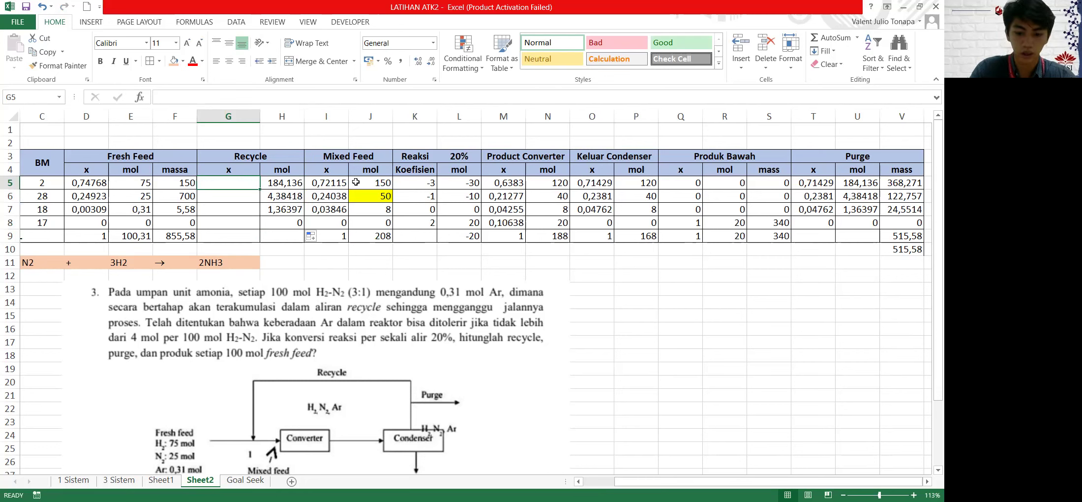
type("=")
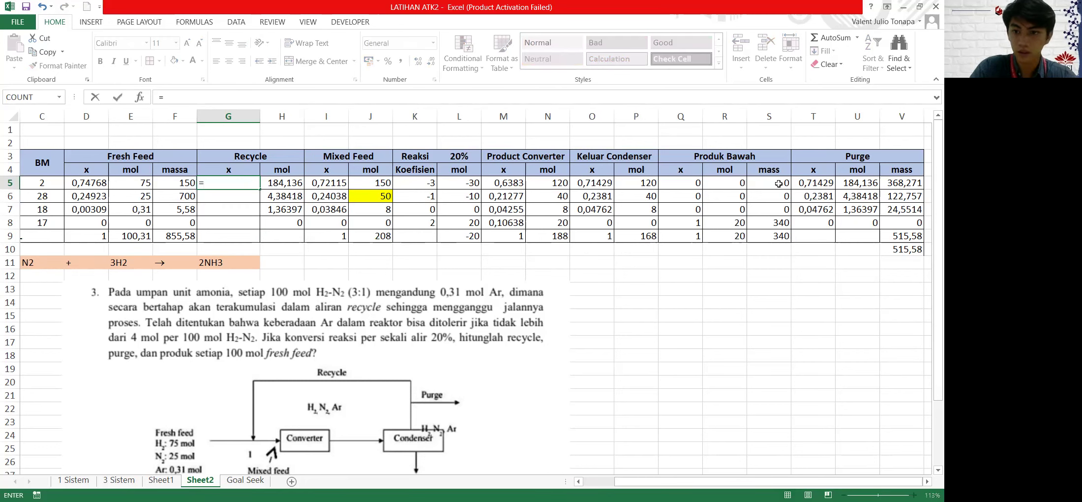
left_click(804, 183)
key("Return")
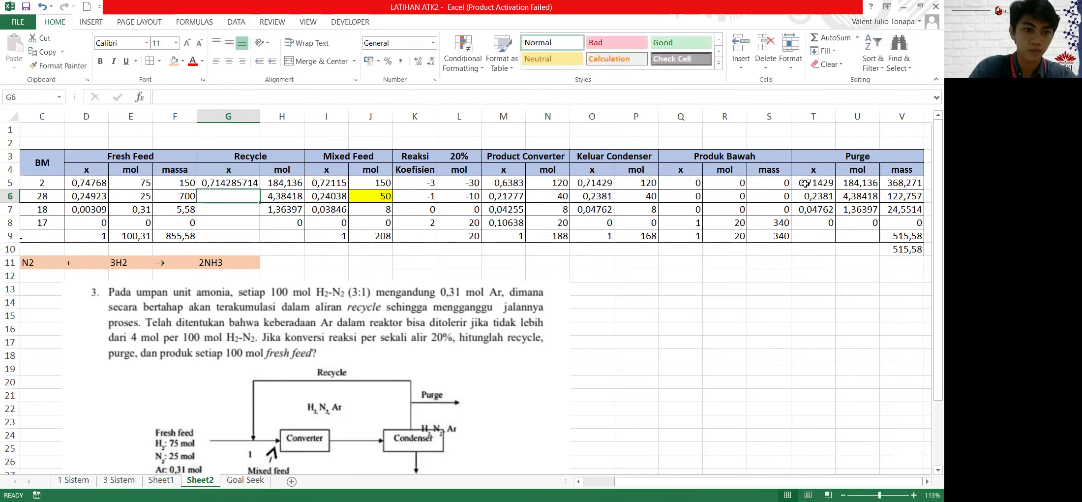
left_click(230, 182)
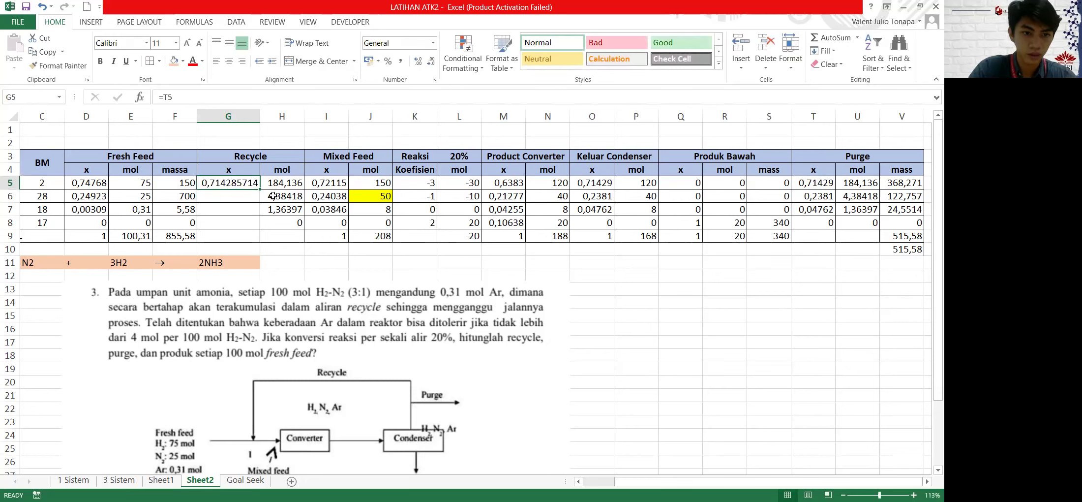
left_click_drag(260, 189, 255, 224)
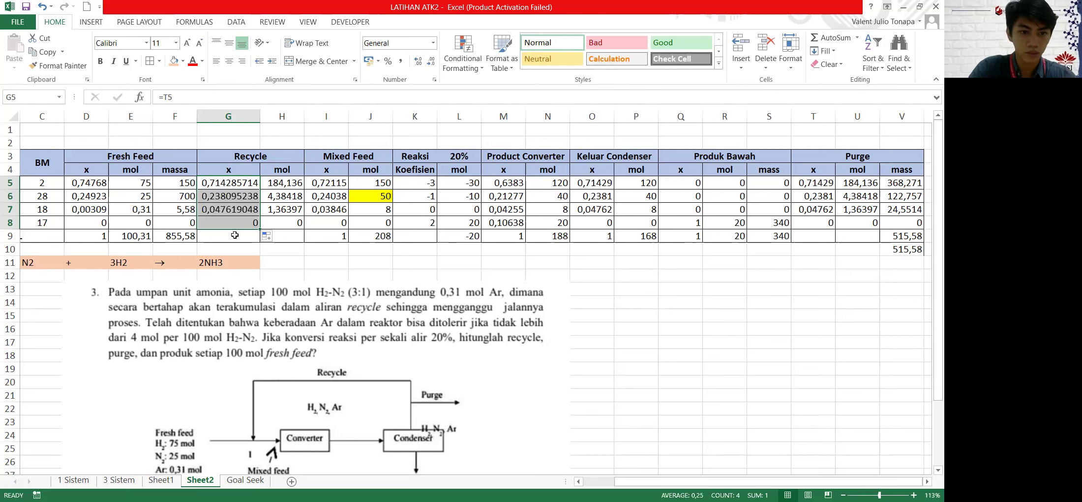
left_click(239, 235)
scroll(520, 287, "down", 1)
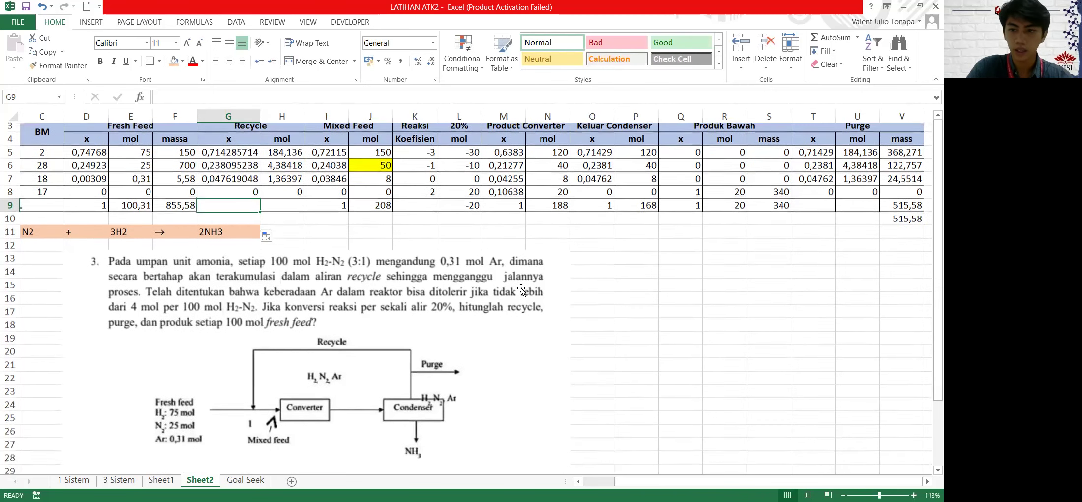
scroll(521, 288, "up", 1)
scroll(675, 267, "left", 2)
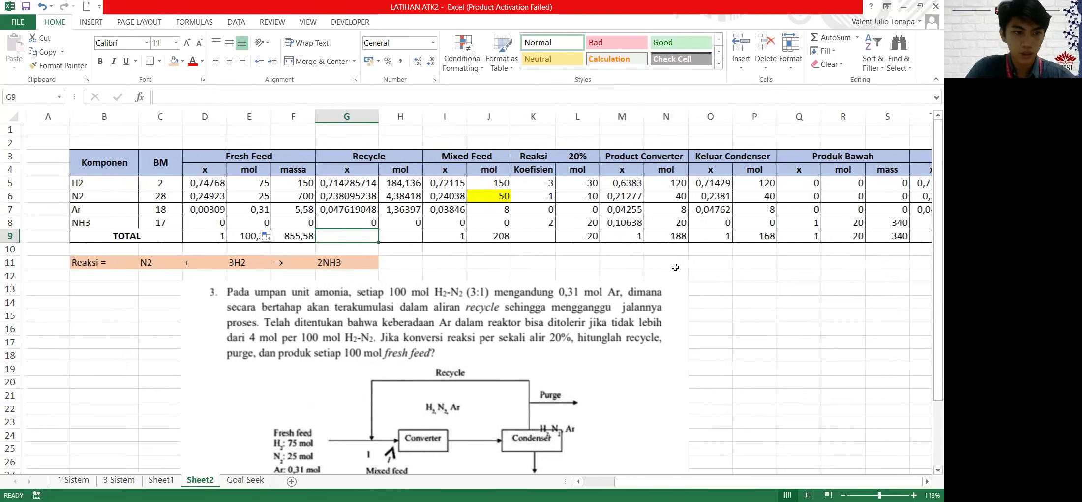
scroll(675, 267, "right", 3)
scroll(675, 267, "left", 2)
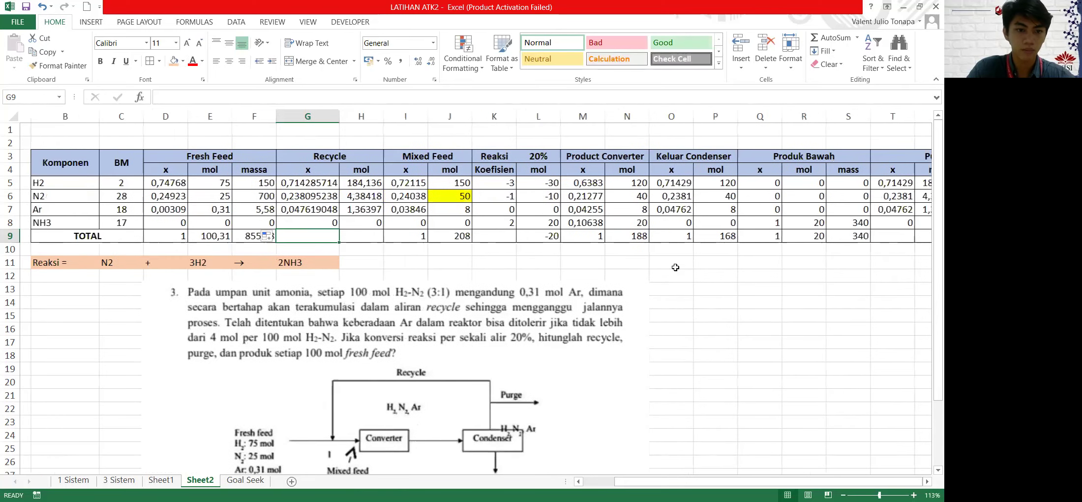
scroll(675, 267, "right", 1)
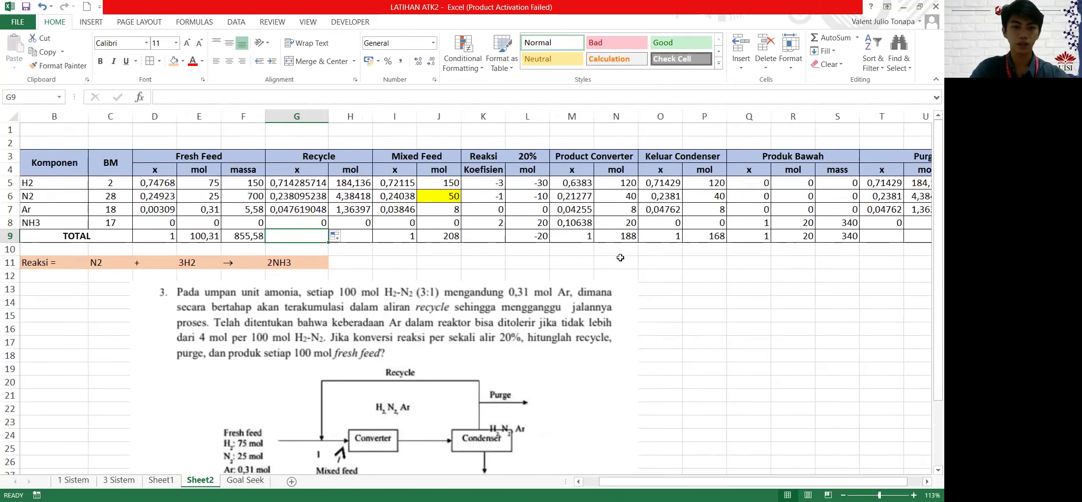
Total the Recycle mol column in H9 with =SUM(H5:H8)
left_click(380, 208)
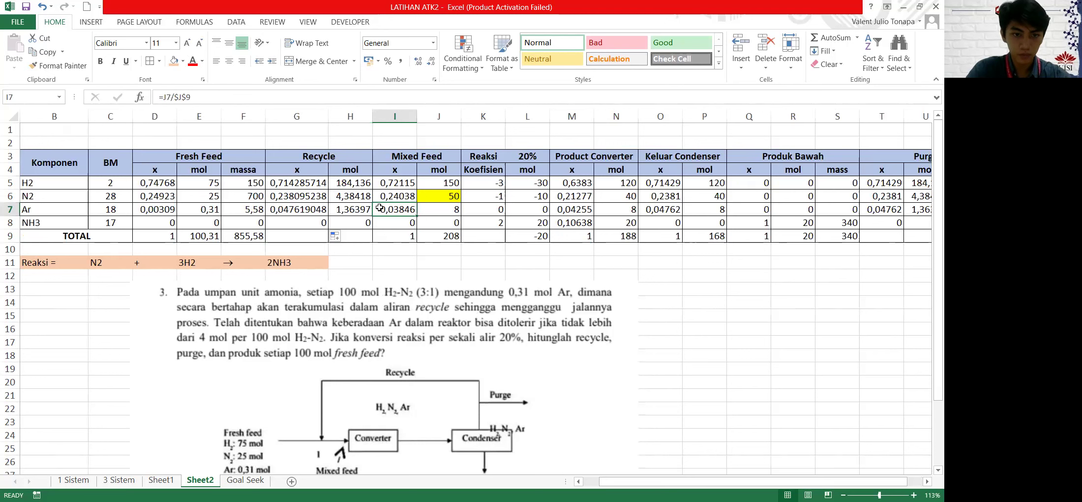
left_click(355, 238)
type("=")
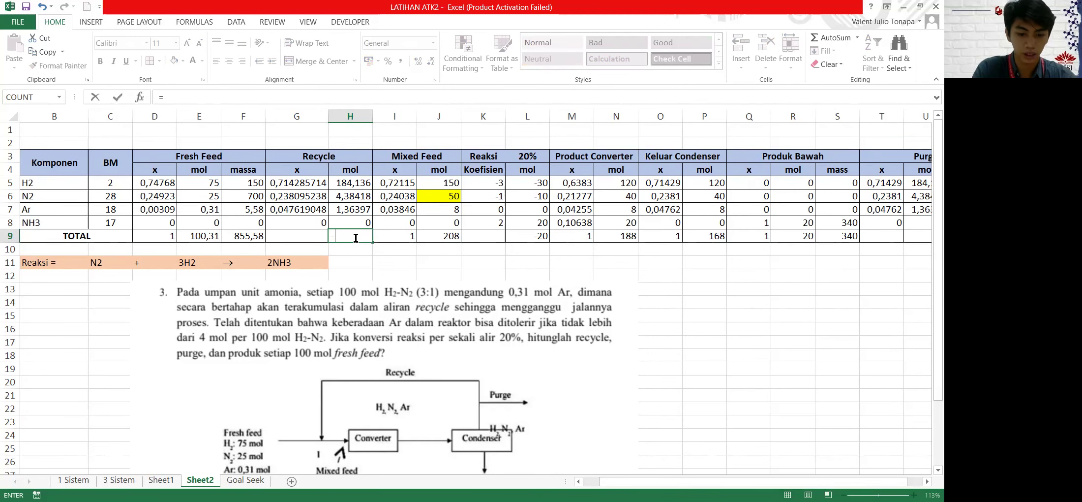
type("sum")
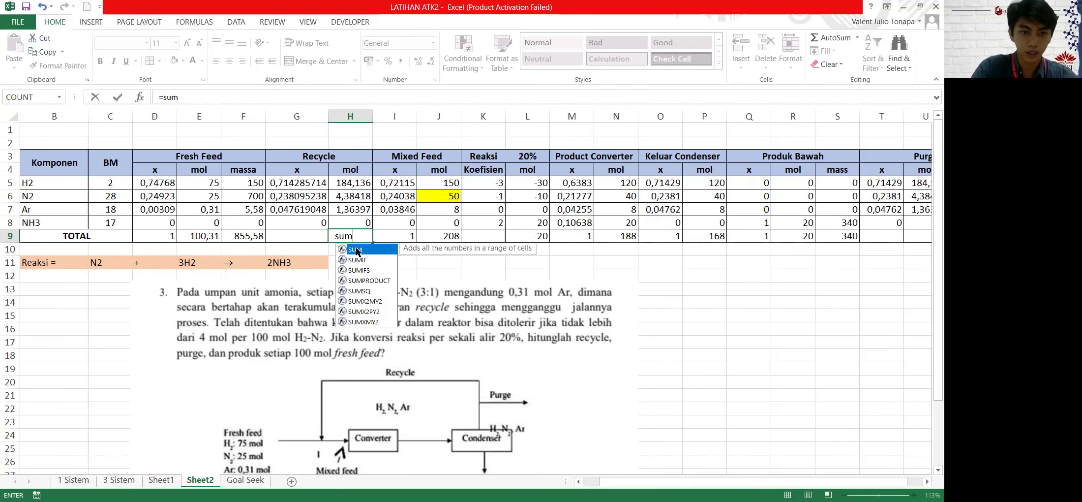
double_click(356, 248)
left_click(362, 181)
left_click_drag(358, 229, 359, 228)
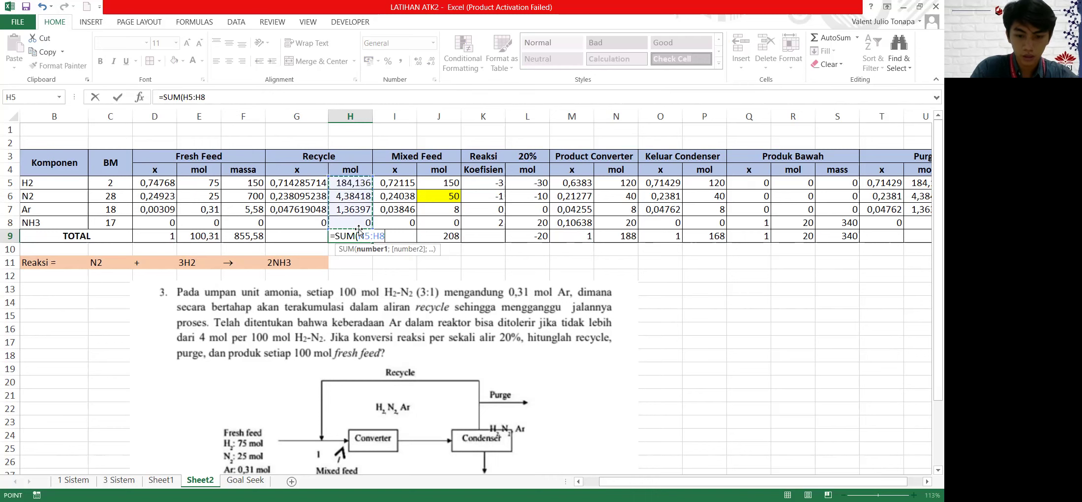
key("Return")
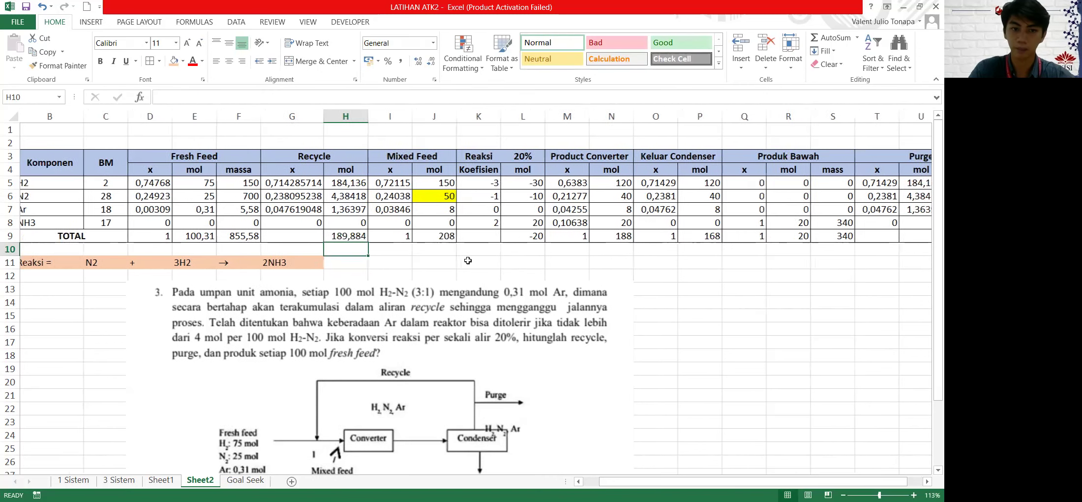
scroll(467, 260, "right", 2)
scroll(468, 260, "right", 5)
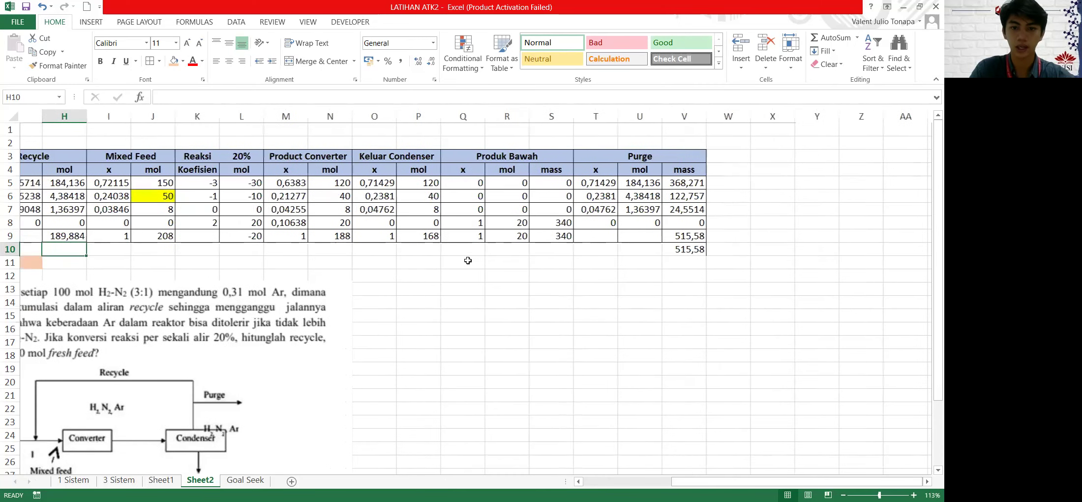
scroll(468, 260, "left", 1)
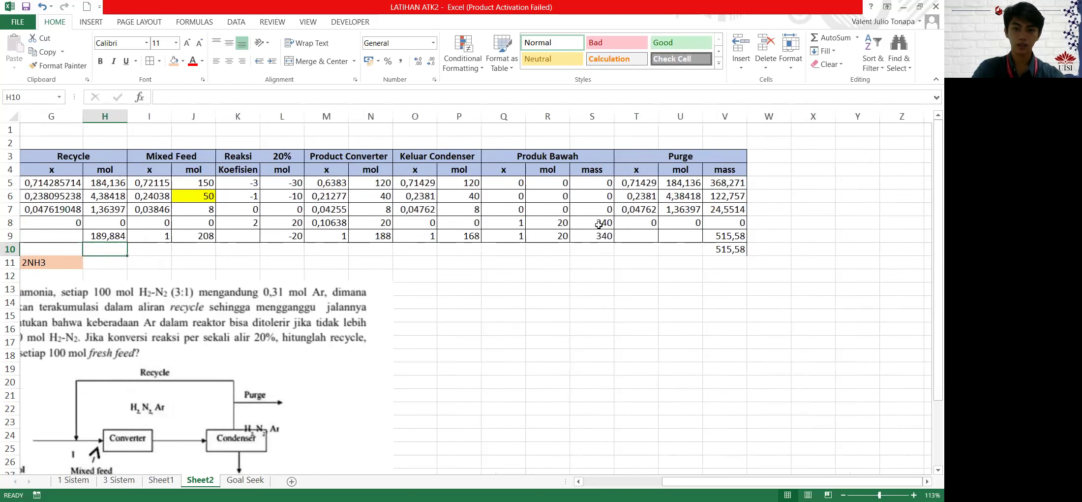
left_click(550, 238)
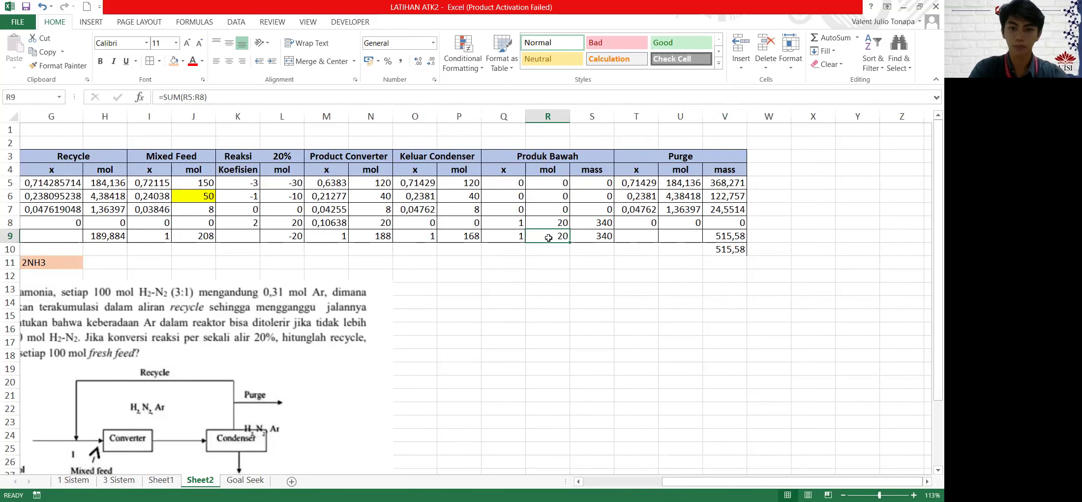
scroll(516, 273, "left", 2)
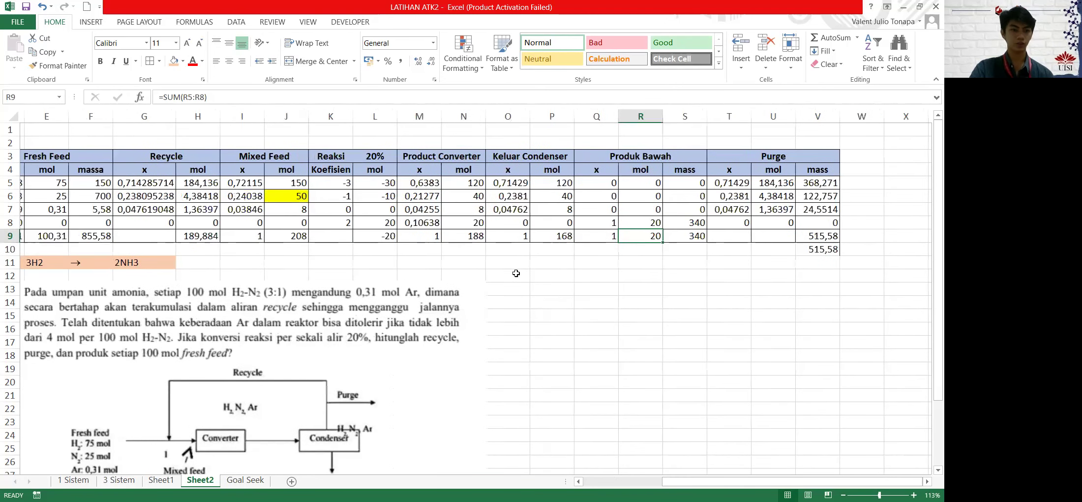
scroll(516, 273, "left", 1)
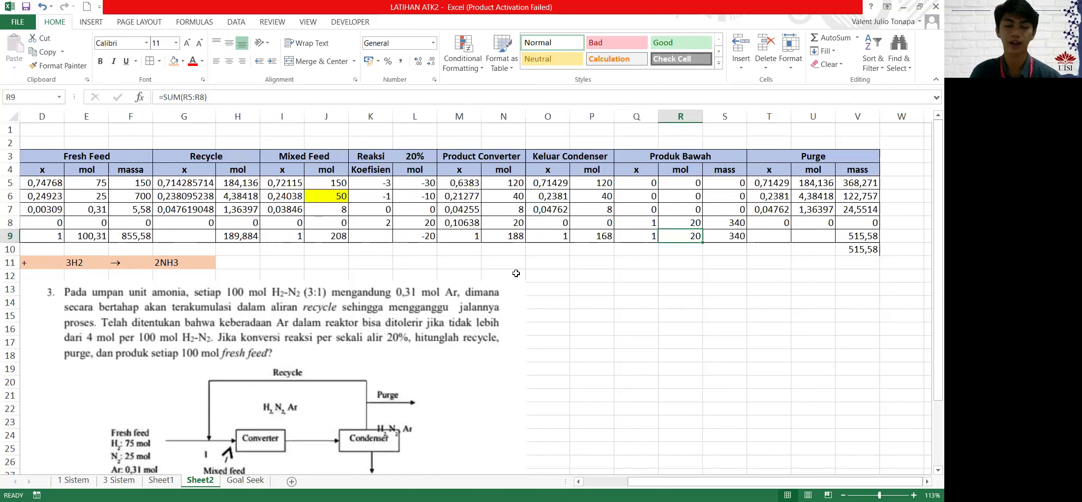
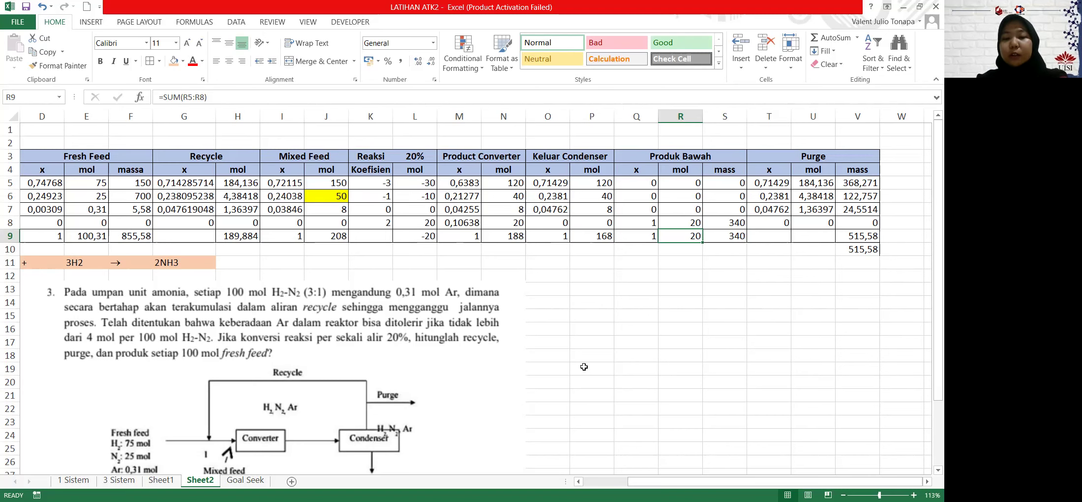
Enter the note "massa purge = massa fresh feed - massa produk bawah" in Q16, beside the problem statement
left_click(638, 328)
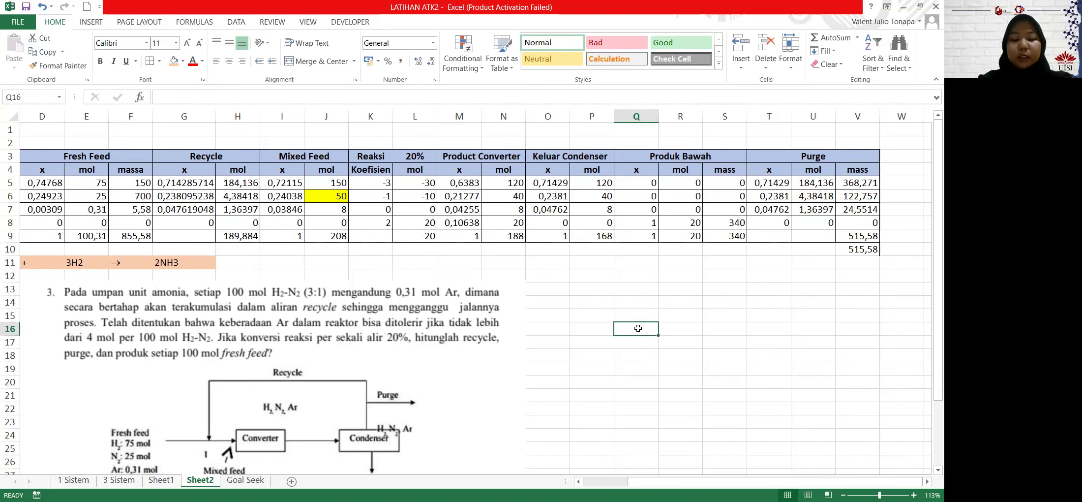
type("massa purge ")
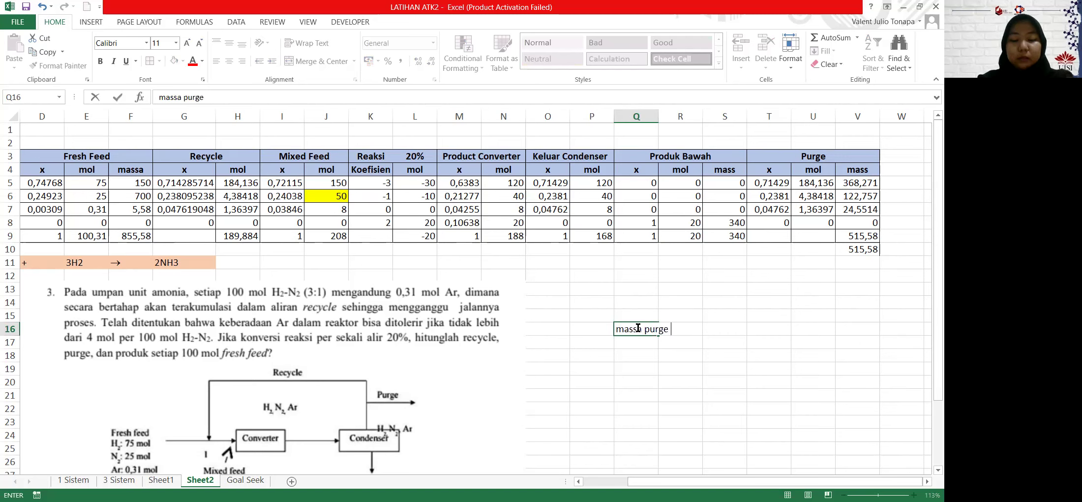
type("= massa fresh feed - mass")
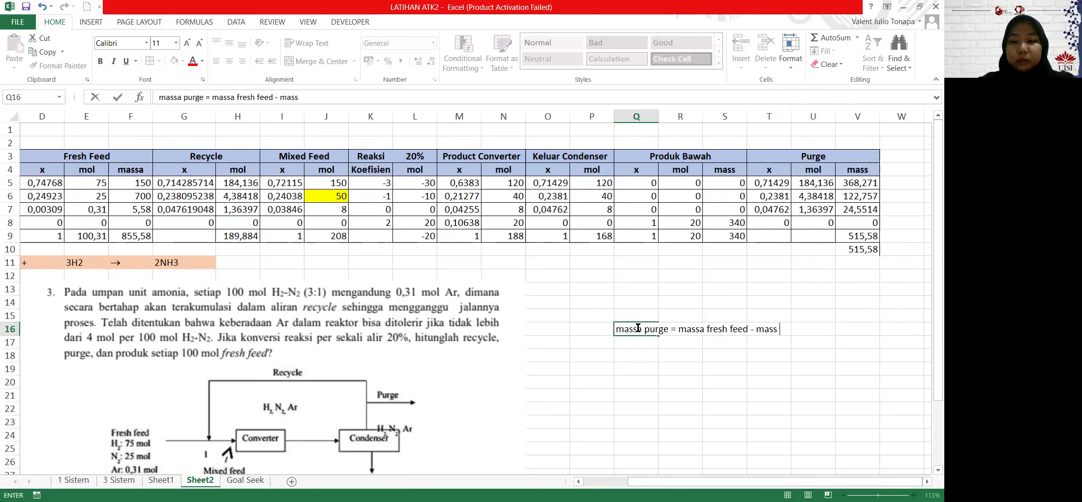
key("BackSpace")
type("sa produk bawah")
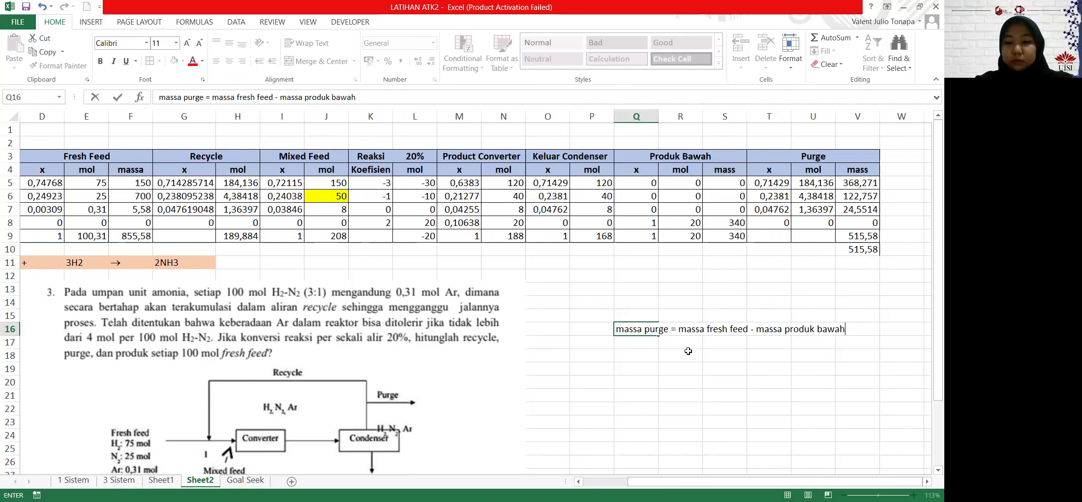
Calculate the purge mass in R17 as =F9-S9, subtracting the Produk Bawah mass total from the Fresh Feed mass total
left_click(693, 342)
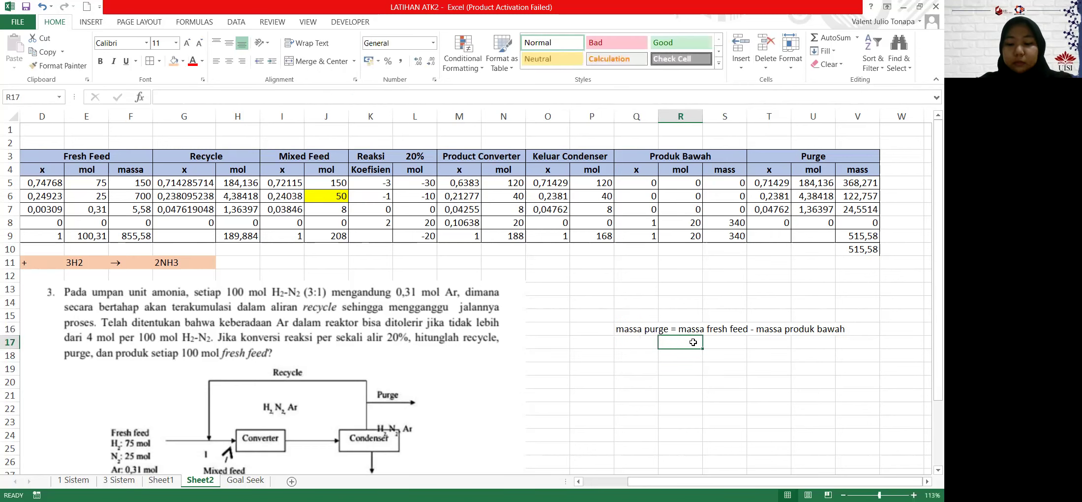
type("=")
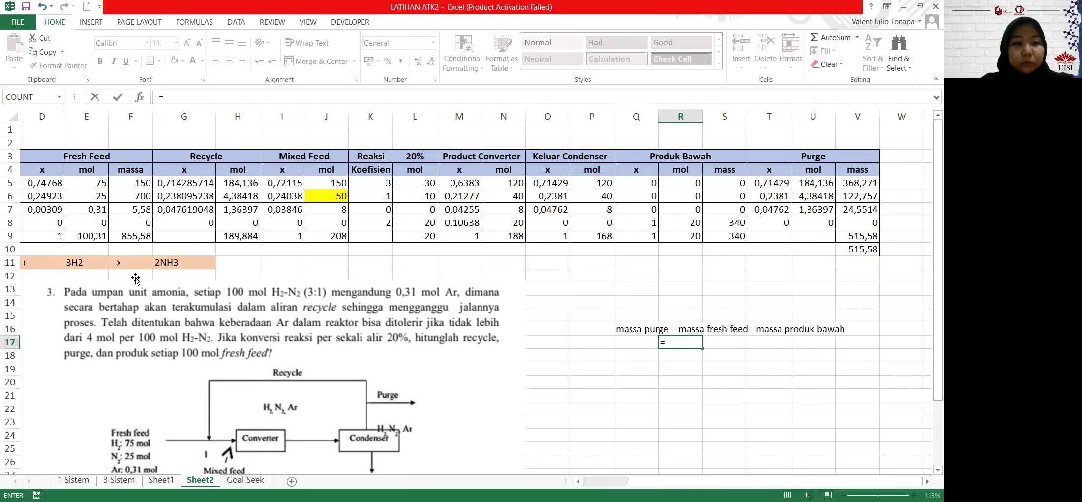
left_click(133, 237)
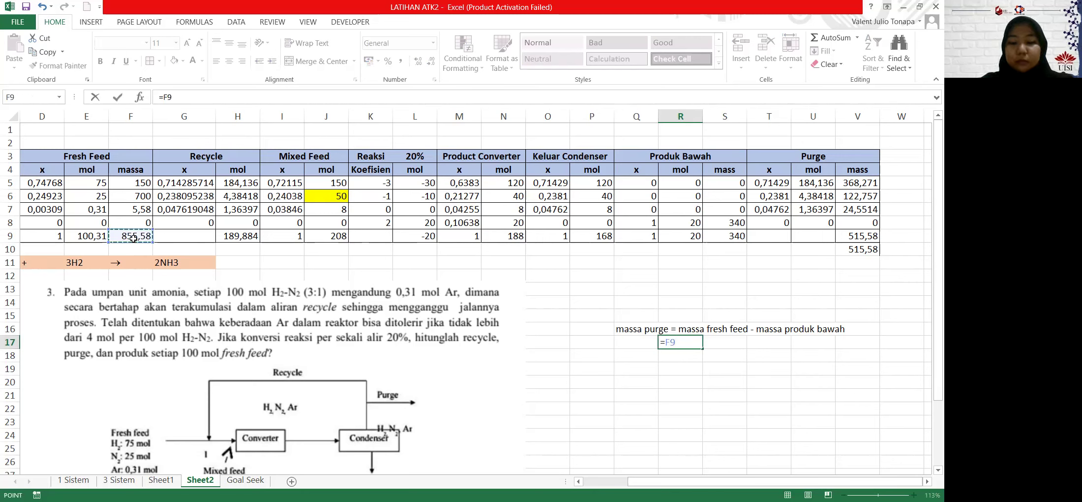
type("-")
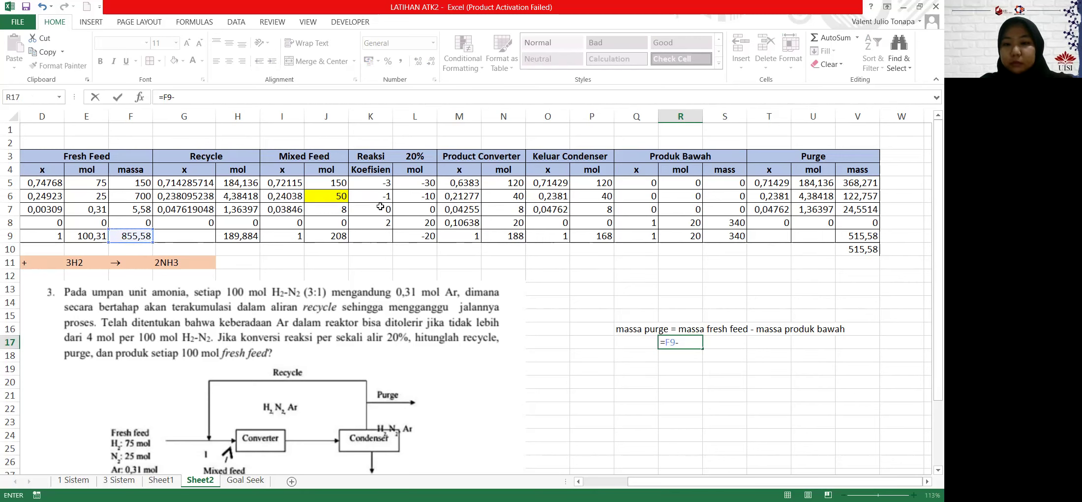
left_click(730, 241)
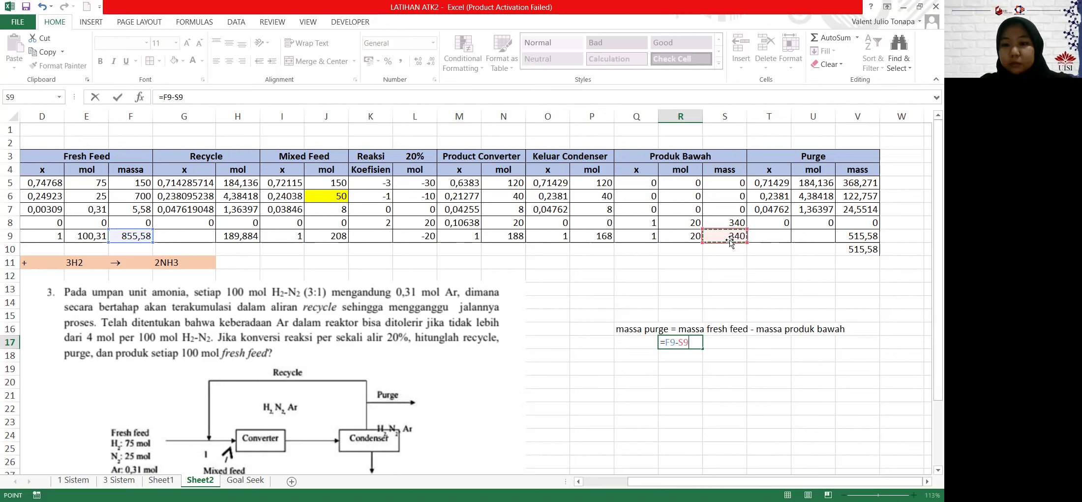
key("Return")
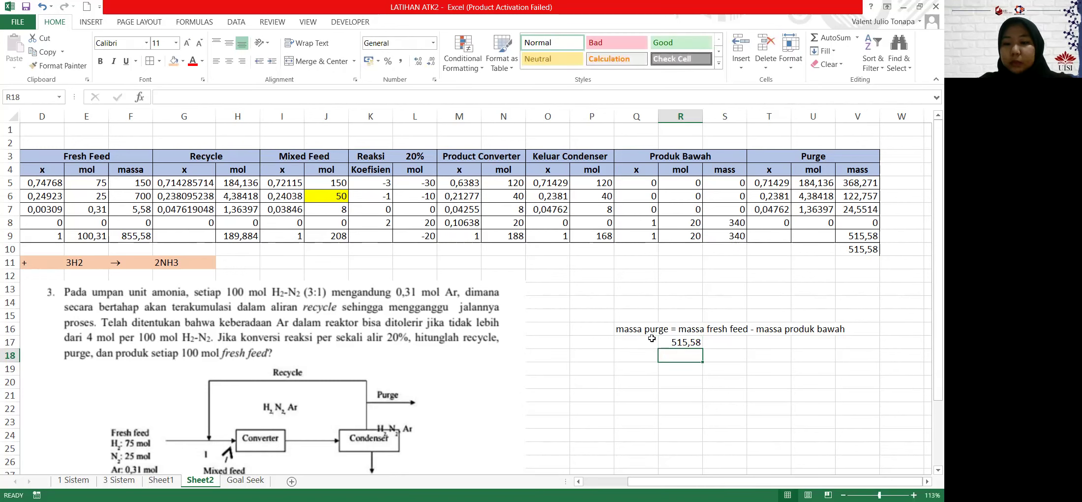
Try a Goal Seek that brings R17 to 0 by changing the Mixed Feed N2 mol in J6, and discard its result
left_click(679, 343)
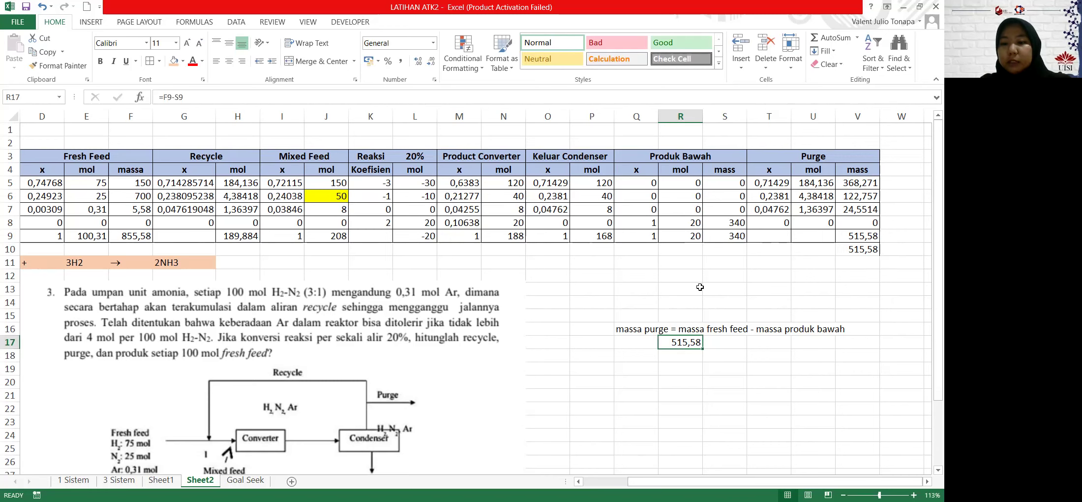
mouse_move(767, 481)
left_mouse_down()
mouse_move(723, 481)
mouse_move(767, 481)
left_mouse_up()
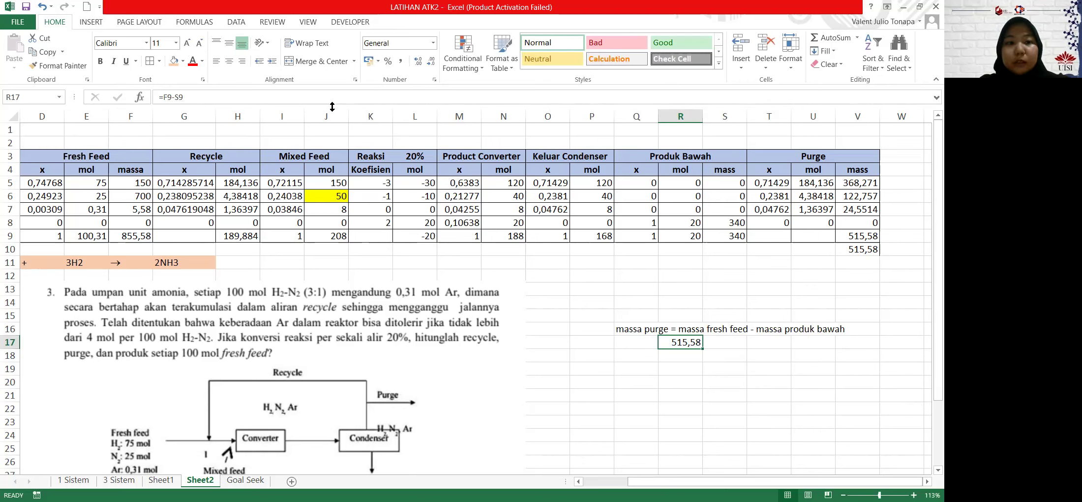
left_click(237, 22)
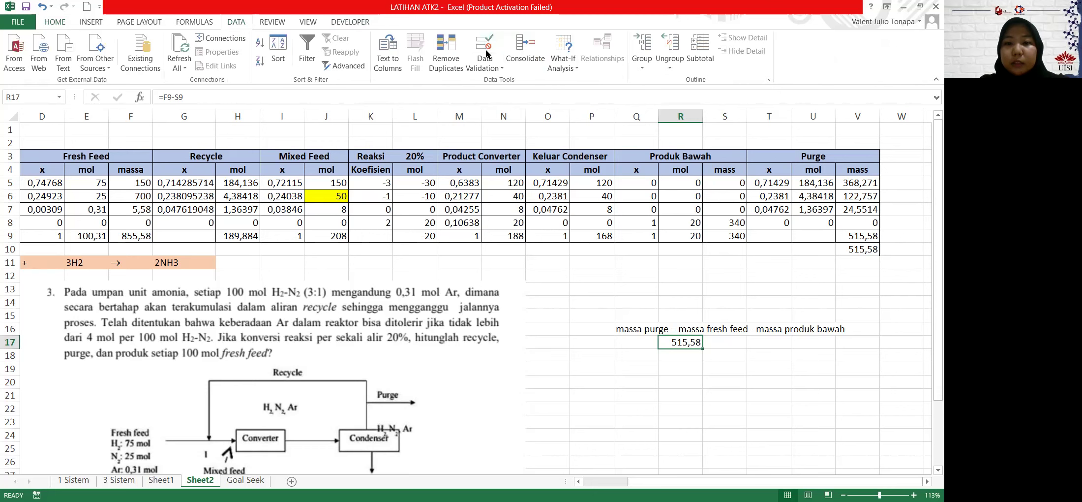
left_click(573, 63)
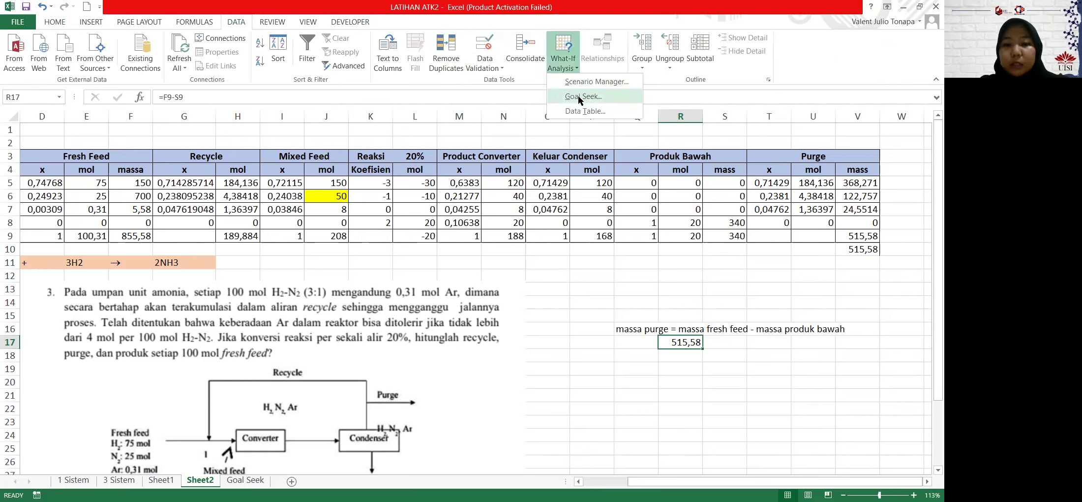
left_click(579, 95)
type("0")
left_click(431, 310)
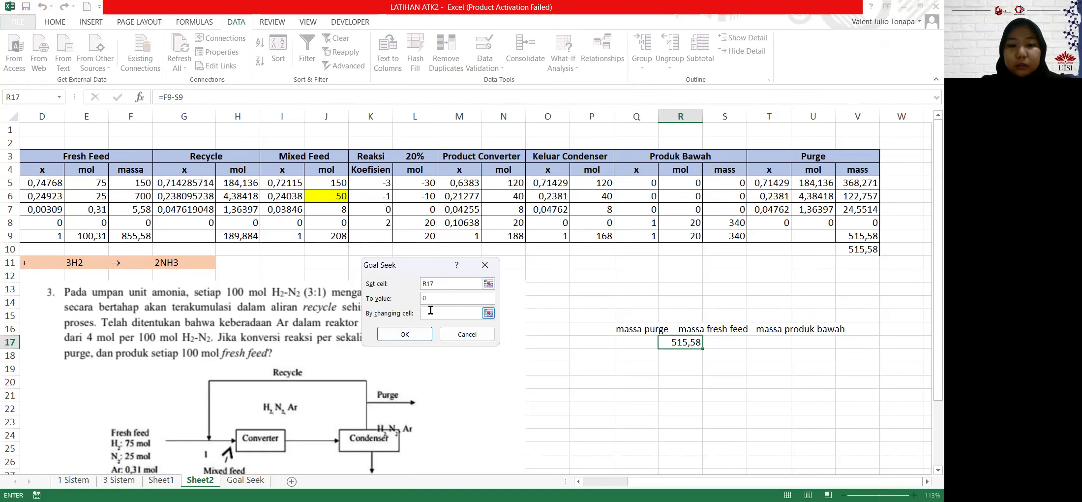
left_click(326, 194)
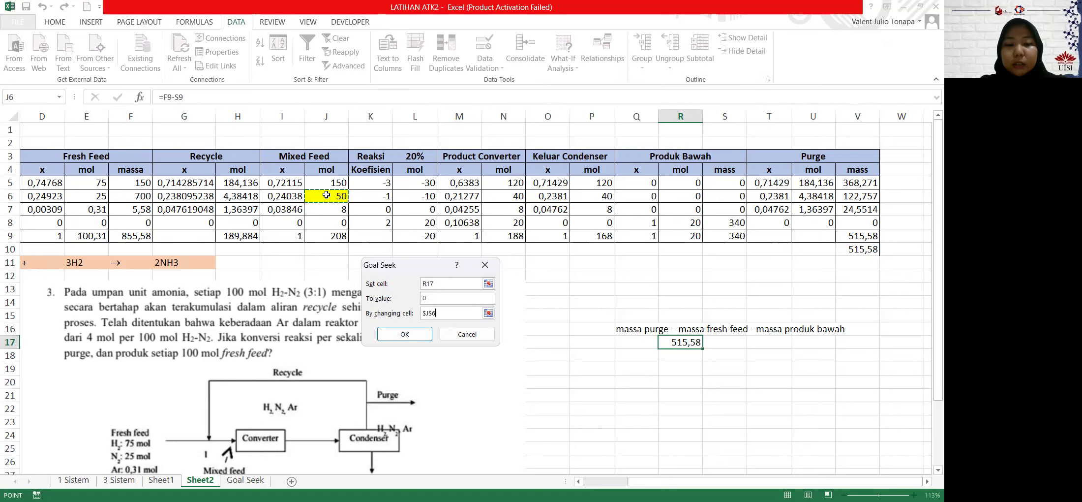
left_click(400, 333)
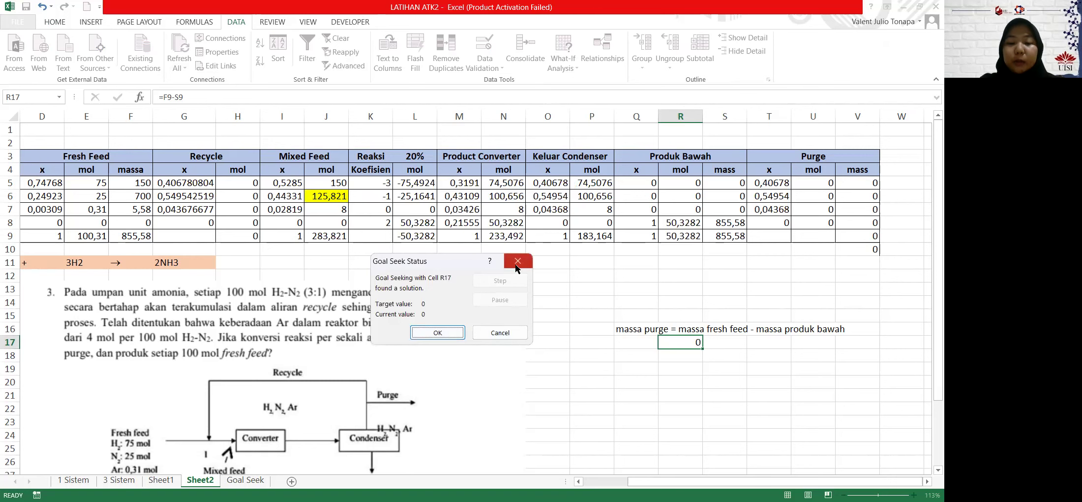
left_click(515, 263)
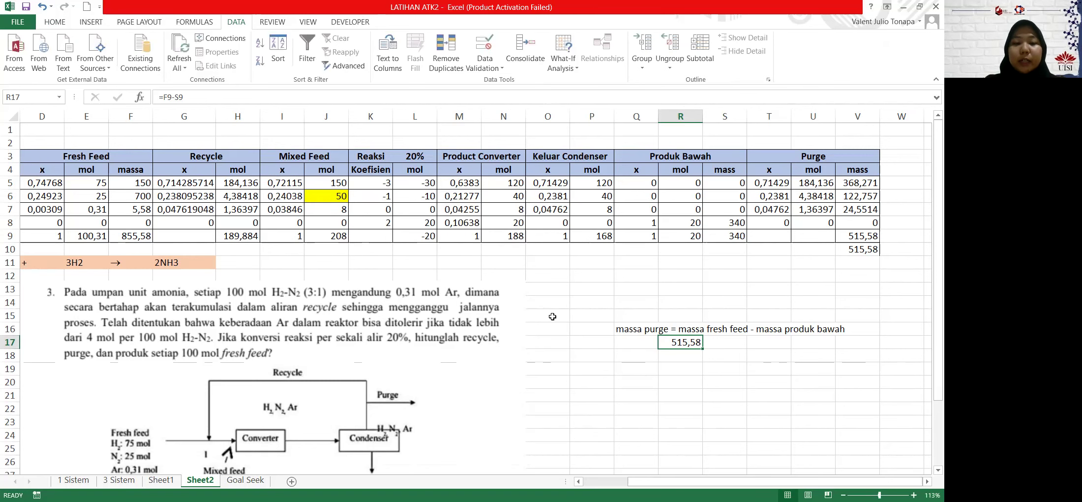